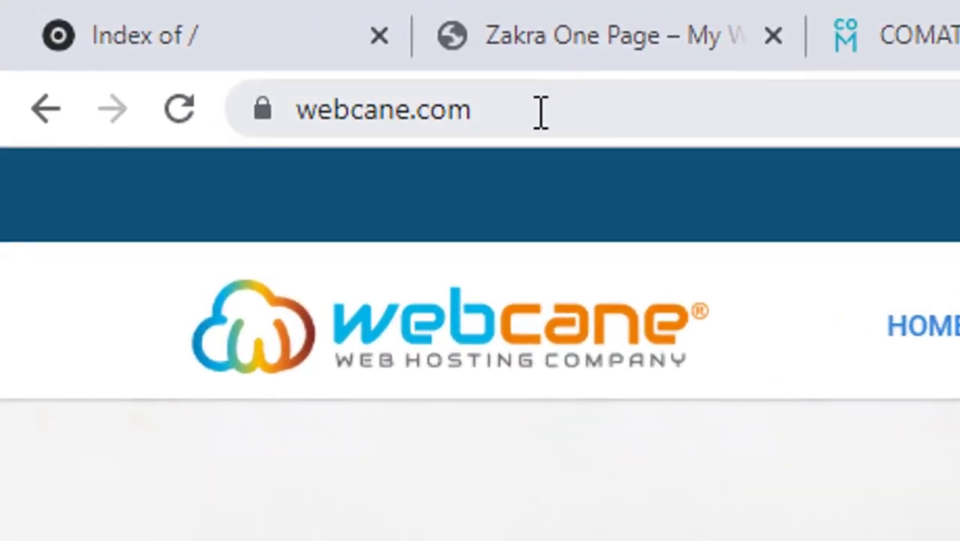
# - Select the web address and scroll through the Webcane page to the hosting plan pricing table
pyautogui.moveTo(541, 111); pyautogui.dragTo(264, 113)
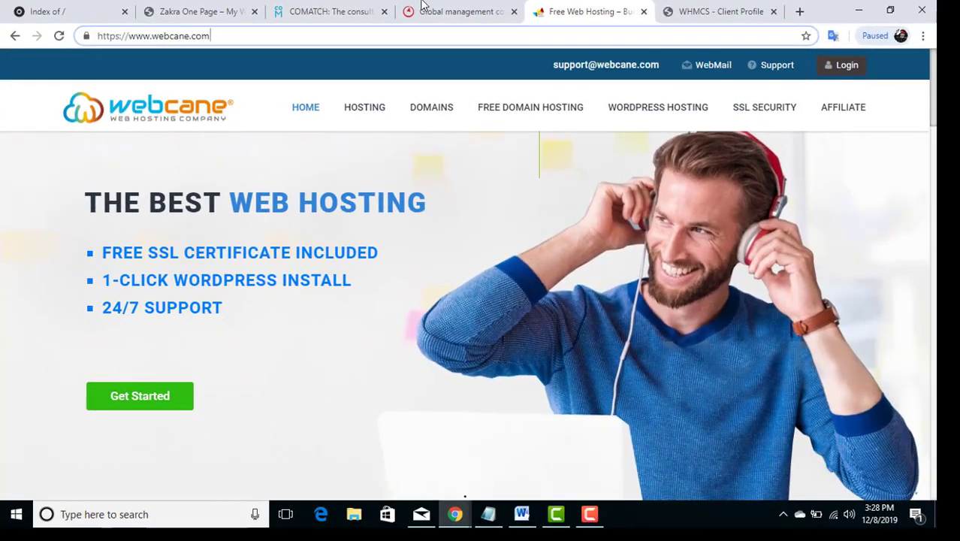
pyautogui.scroll(-2, 466, 295)
pyautogui.scroll(-6, 465, 389)
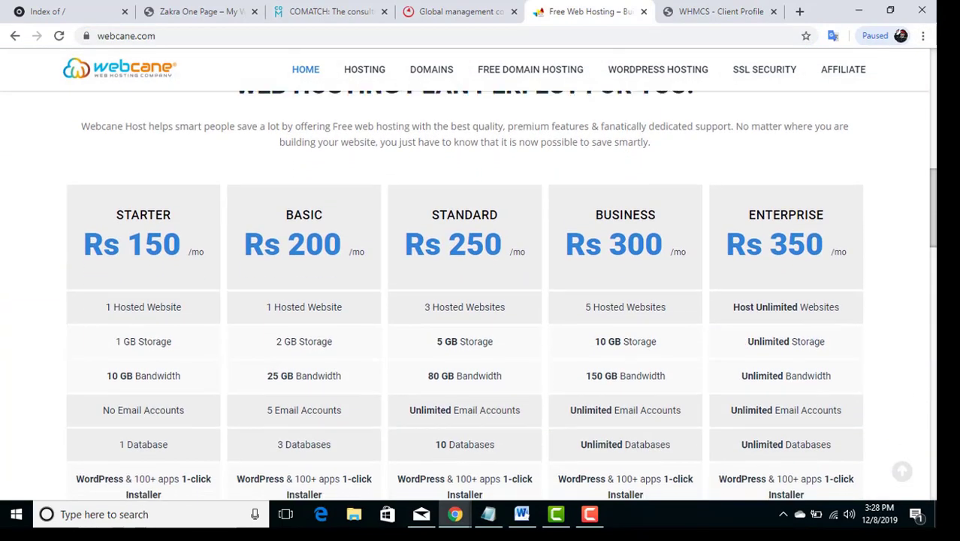
pyautogui.scroll(1, 465, 301)
pyautogui.scroll(-3, 934, 178)
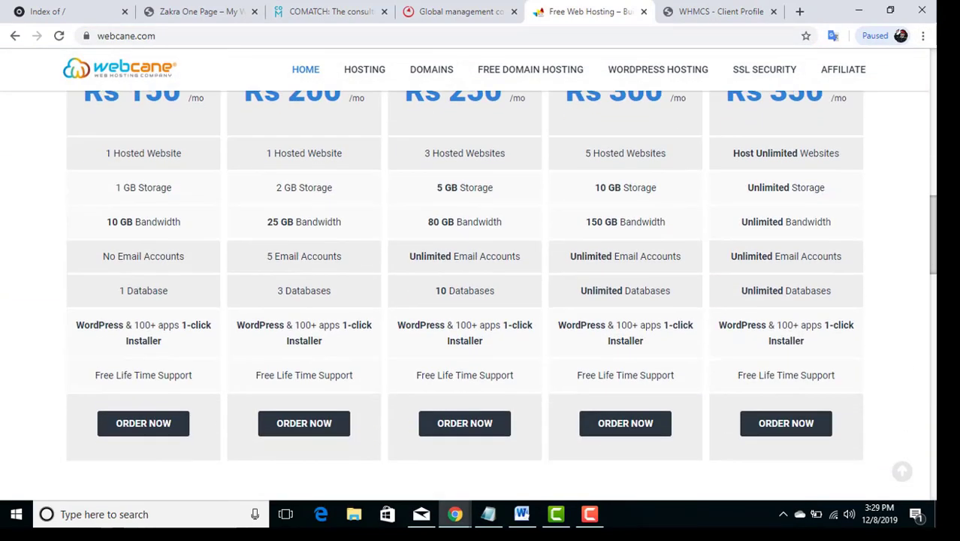
pyautogui.scroll(2, 934, 178)
pyautogui.scroll(-2, 934, 178)
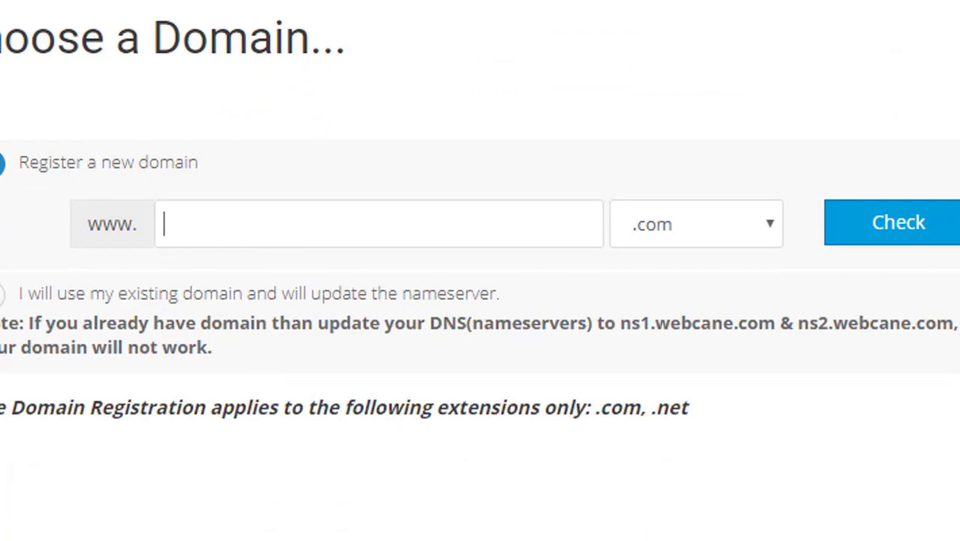
# - Check that travelnewyorks.com is available with the .com extension and continue with it
pyautogui.write('travelnewyorks')
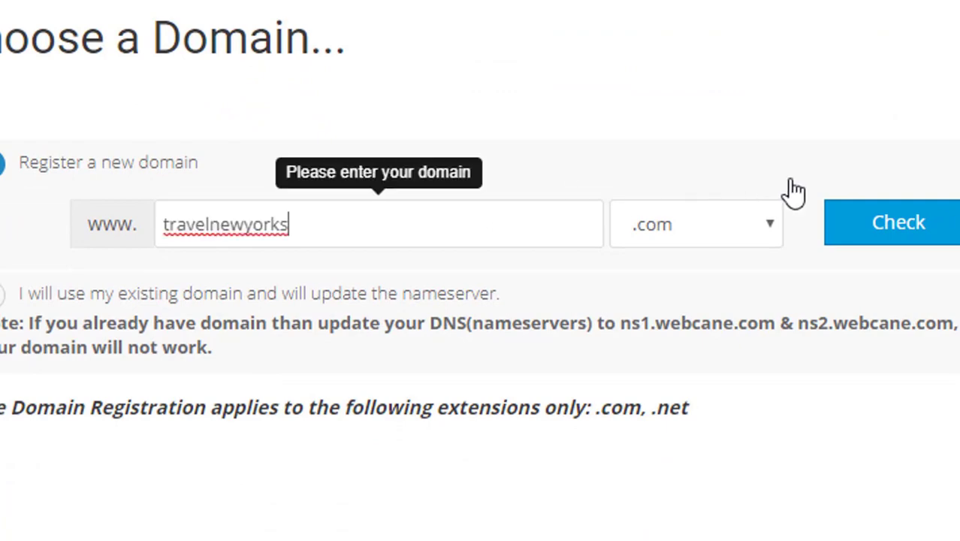
pyautogui.click(774, 235)
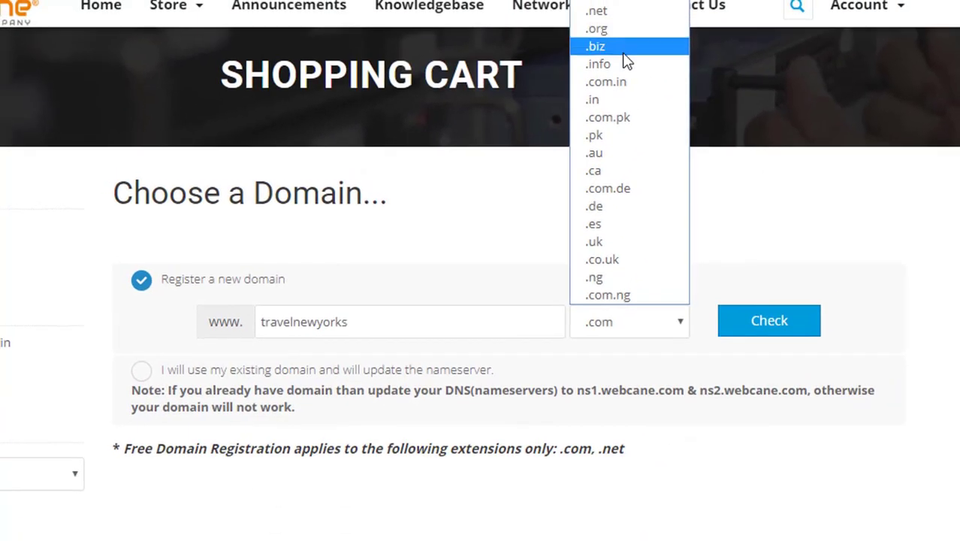
pyautogui.click(630, 1)
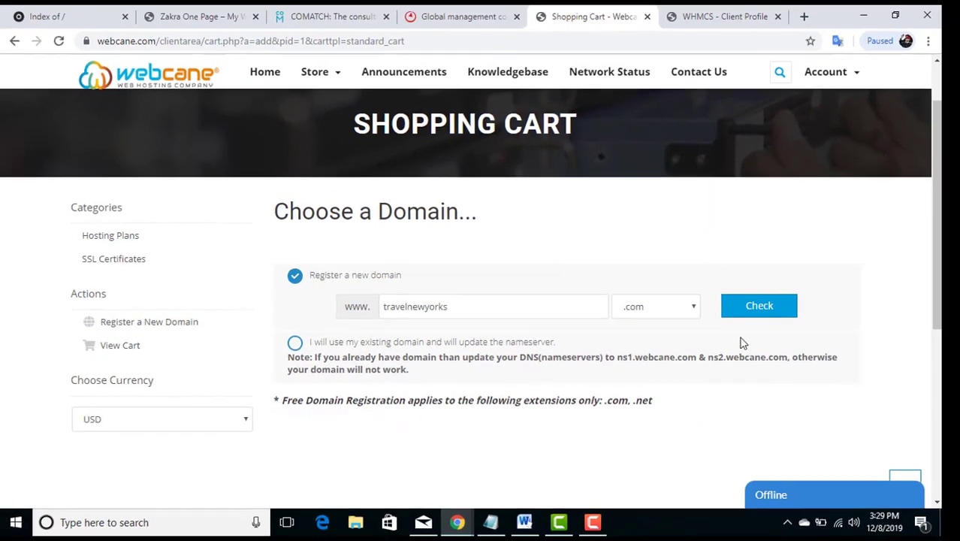
pyautogui.click(763, 306)
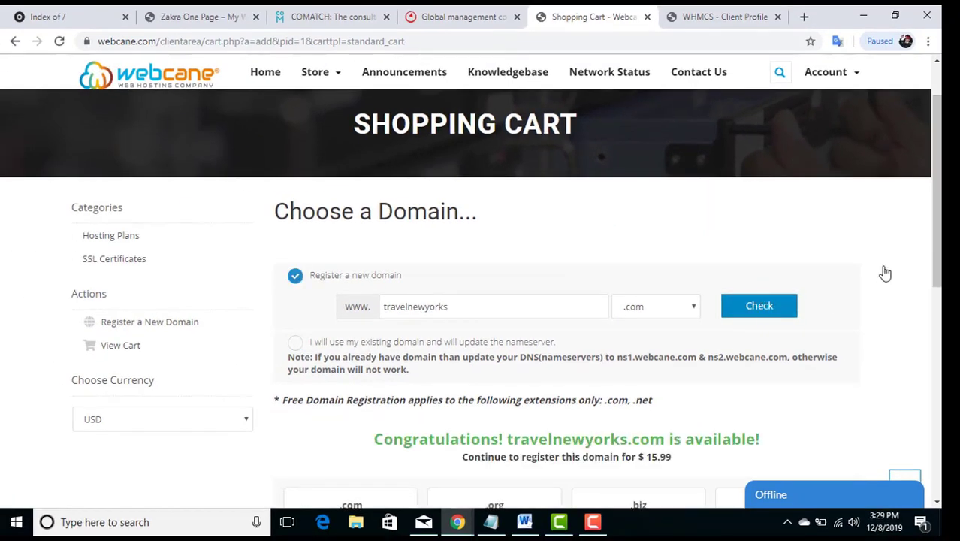
pyautogui.scroll(-3, 935, 270)
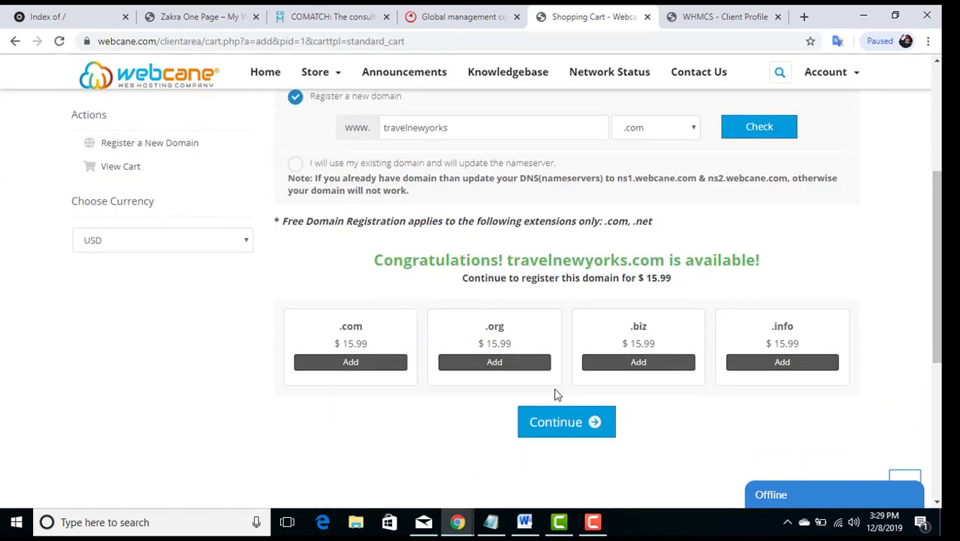
pyautogui.click(585, 425)
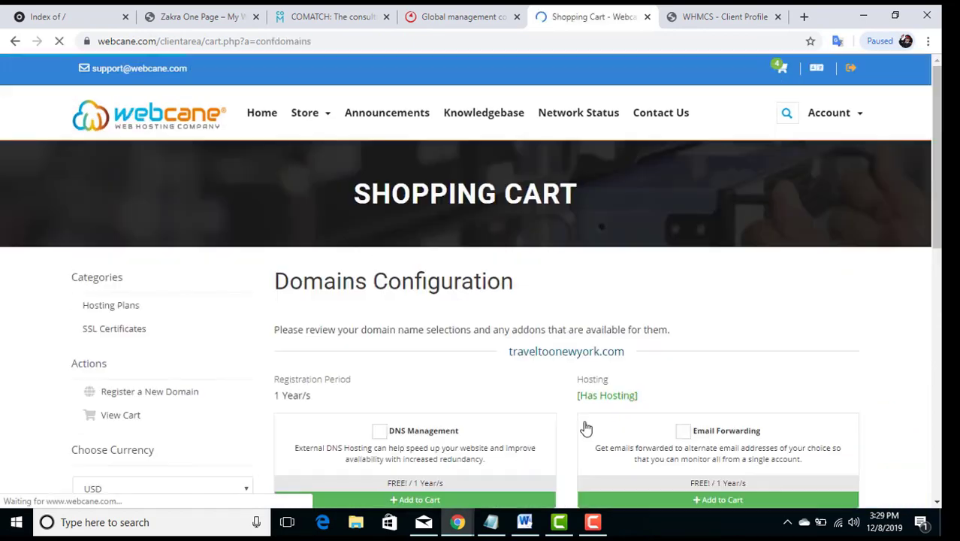
# - Accept the domain configuration, review the $12.00 cart and its $0.00 domain line, and check out
pyautogui.scroll(-4, 585, 426)
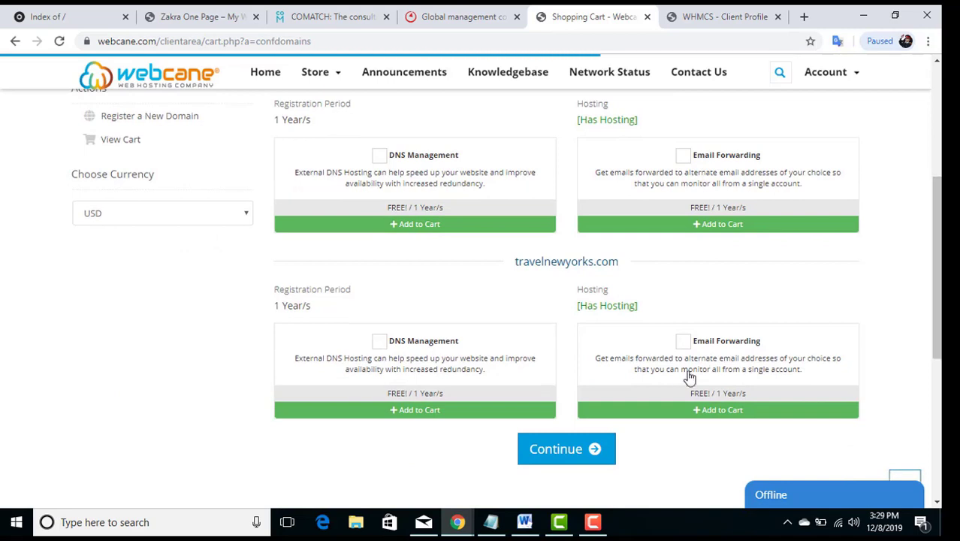
pyautogui.click(574, 455)
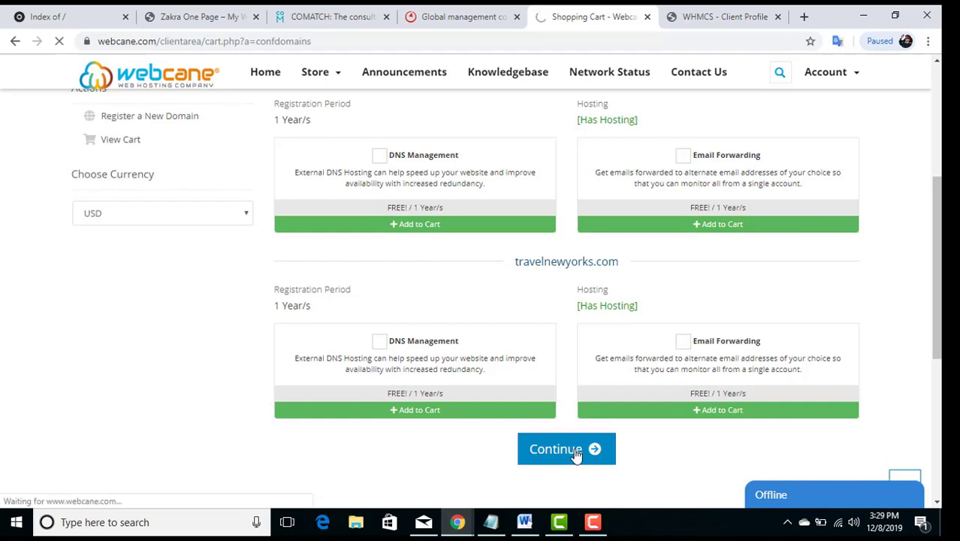
pyautogui.scroll(-1, 643, 277)
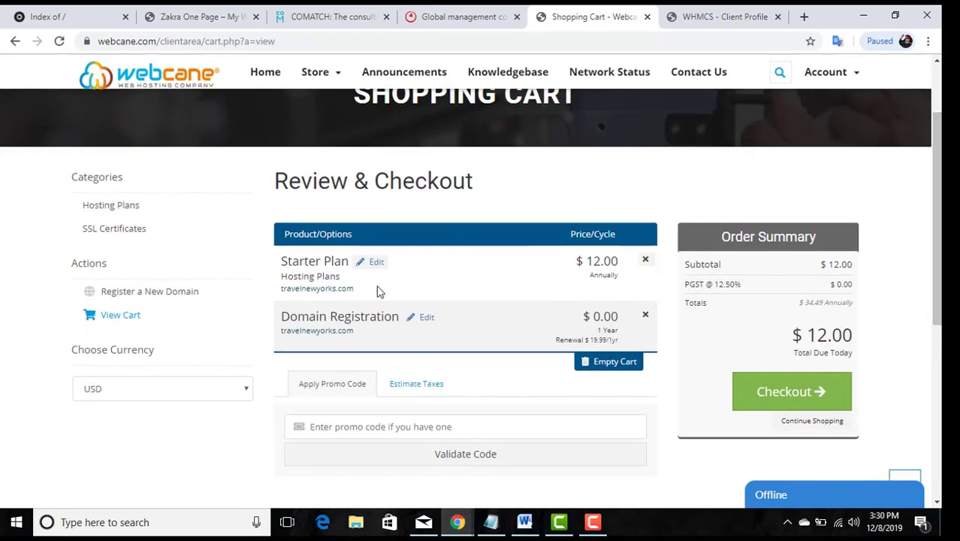
pyautogui.moveTo(283, 320); pyautogui.dragTo(408, 311)
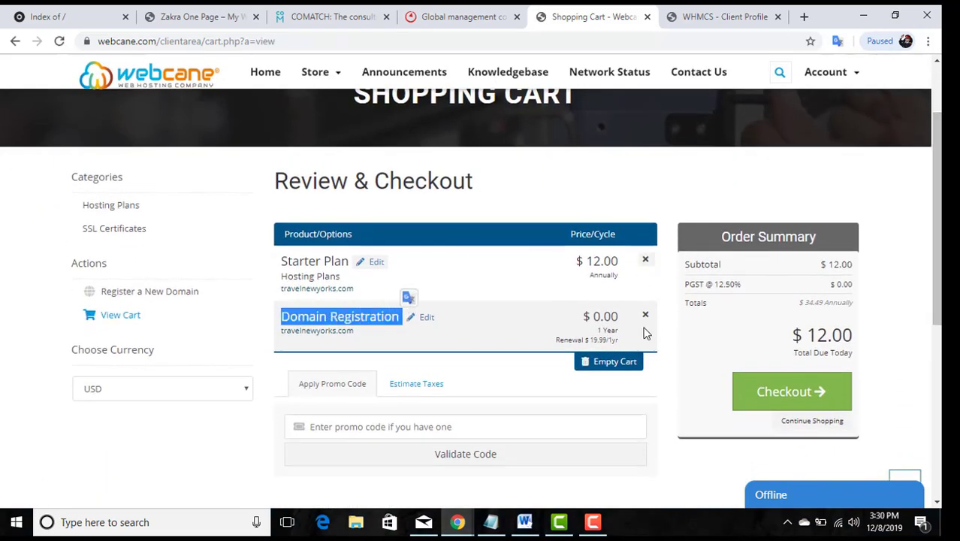
pyautogui.moveTo(621, 319); pyautogui.dragTo(557, 319)
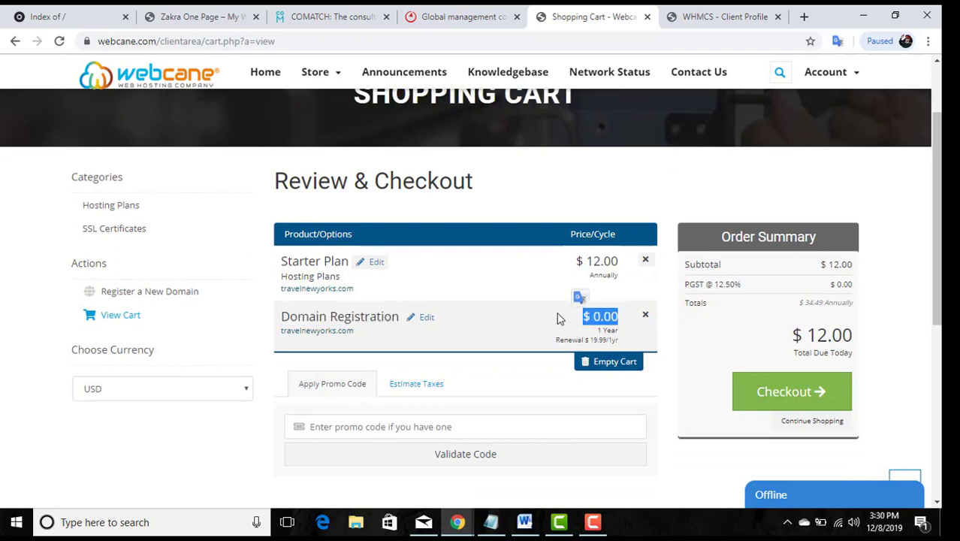
pyautogui.click(675, 303)
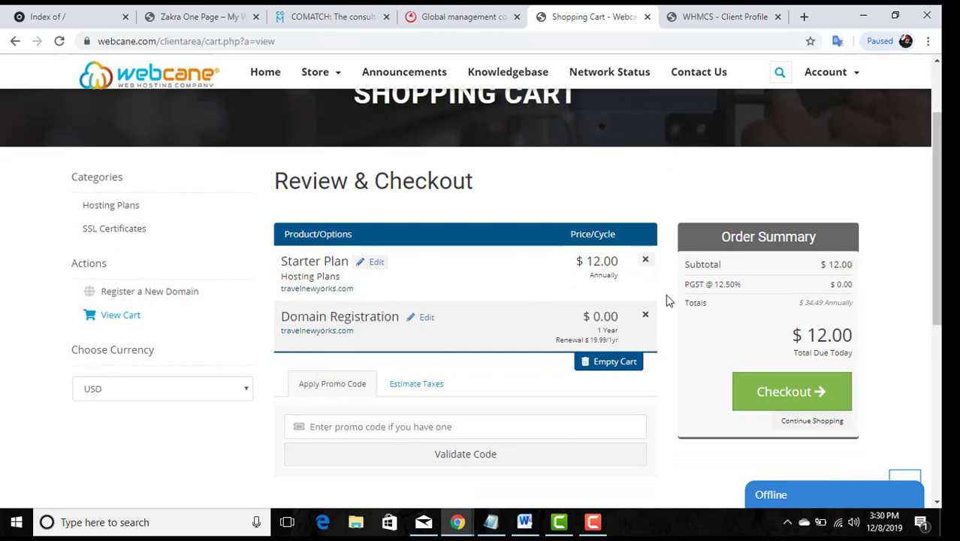
pyautogui.click(800, 398)
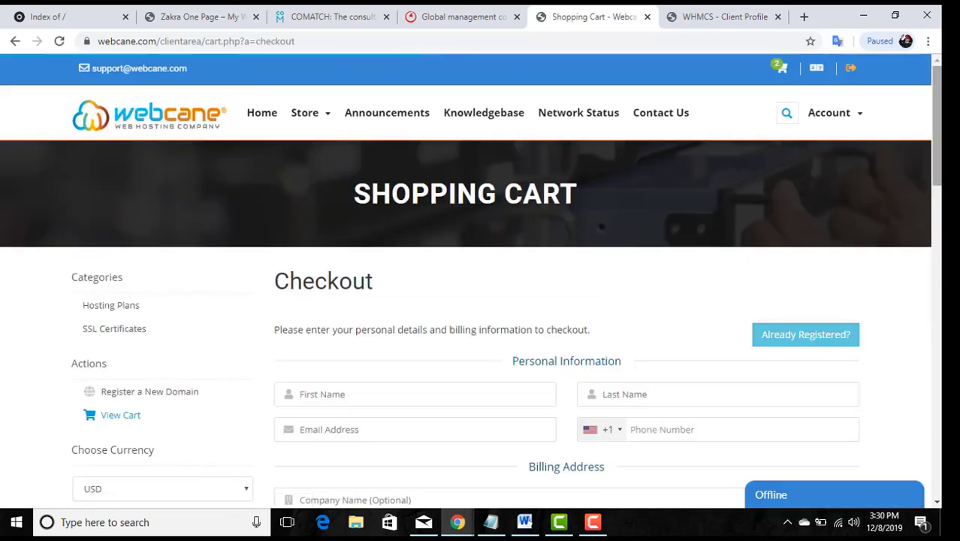
# - Fill in the checkout's name, e-mail address and phone number fields
pyautogui.scroll(-2, 925, 201)
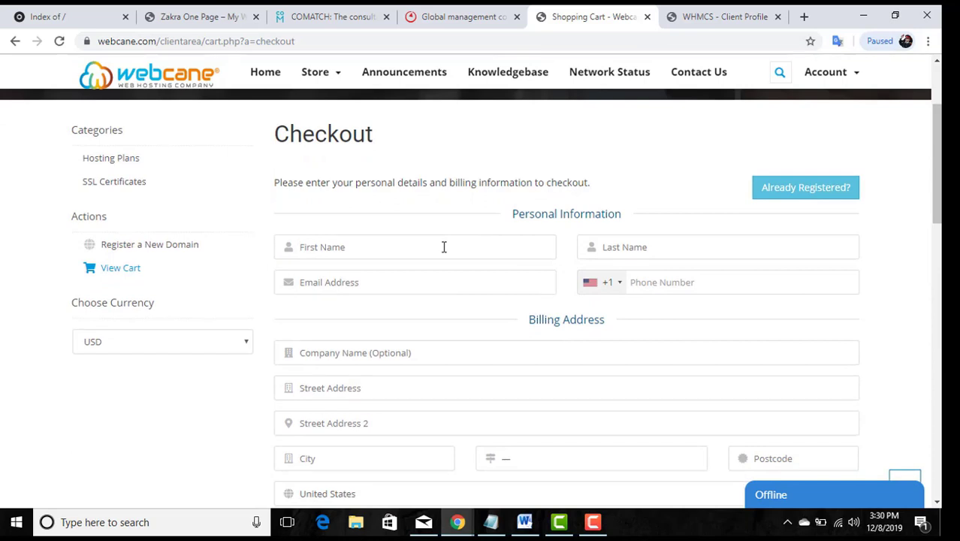
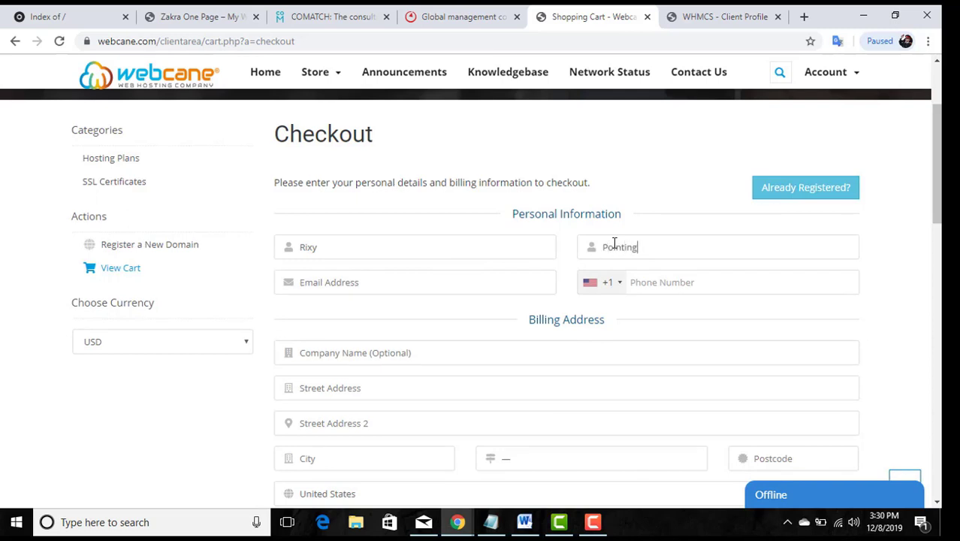
pyautogui.click(506, 280)
pyautogui.write('t')
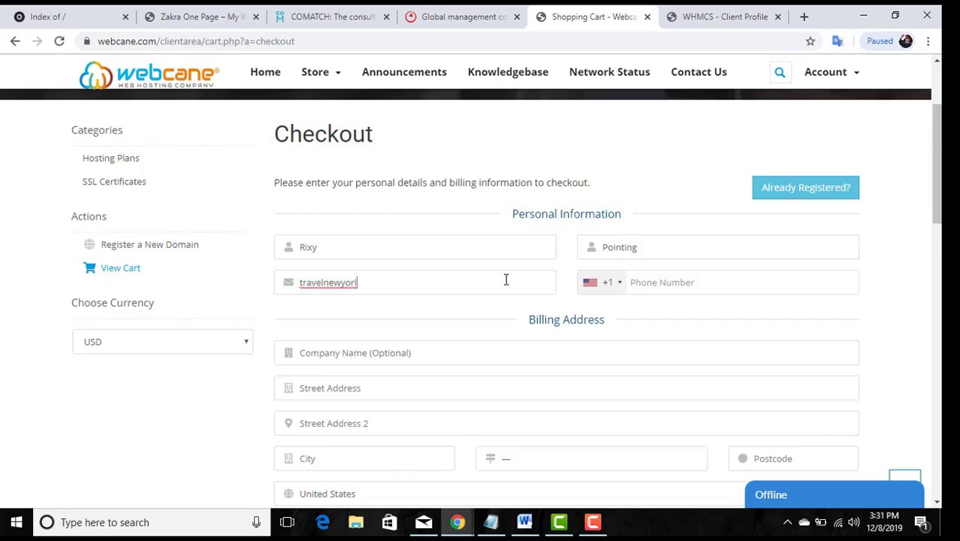
pyautogui.press('BackSpace')
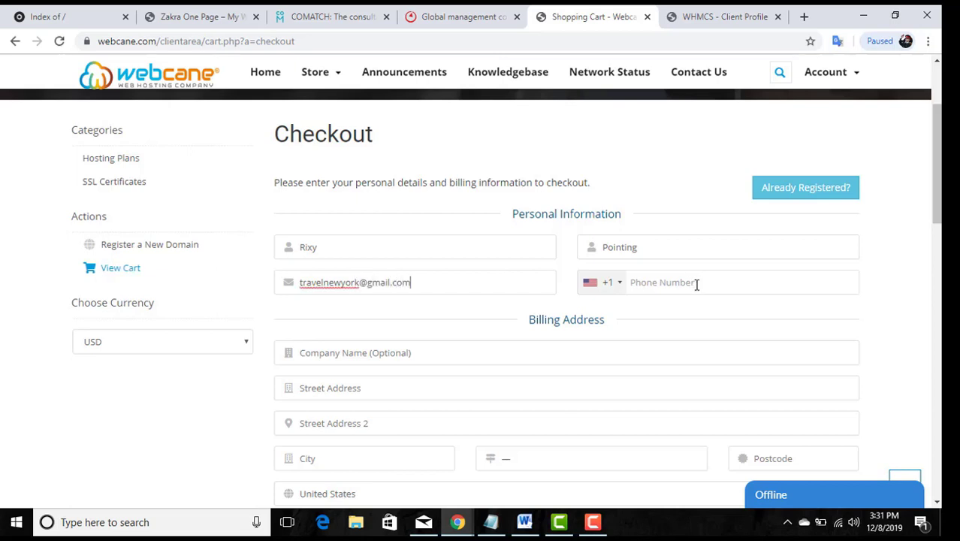
pyautogui.click(695, 284)
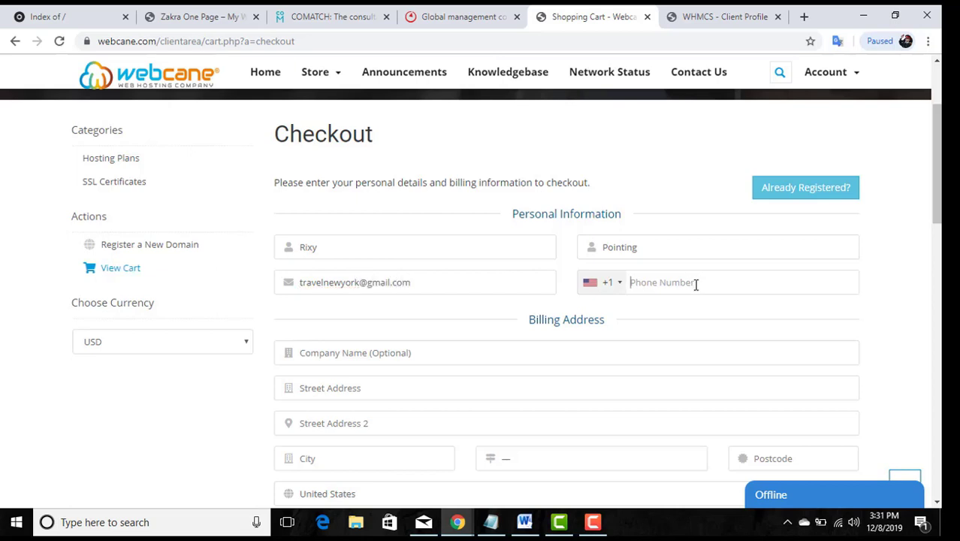
# - Enter the street address and the account password
pyautogui.scroll(-3, 577, 208)
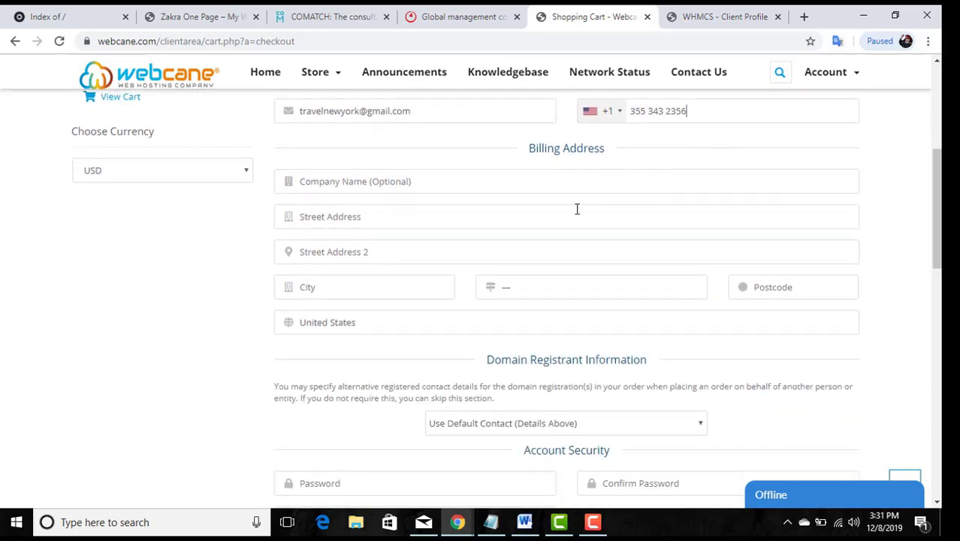
pyautogui.click(561, 212)
pyautogui.write('Los M')
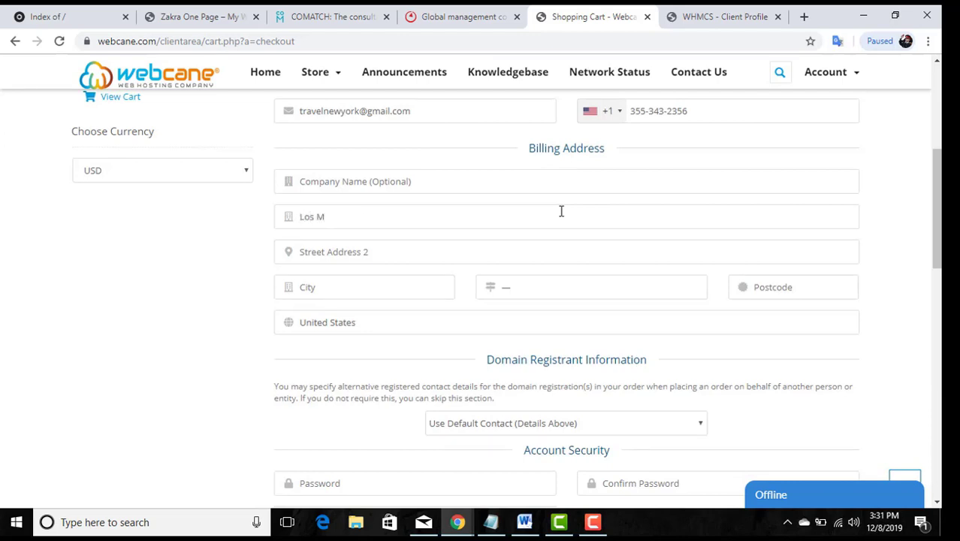
pyautogui.scroll(-3, 561, 211)
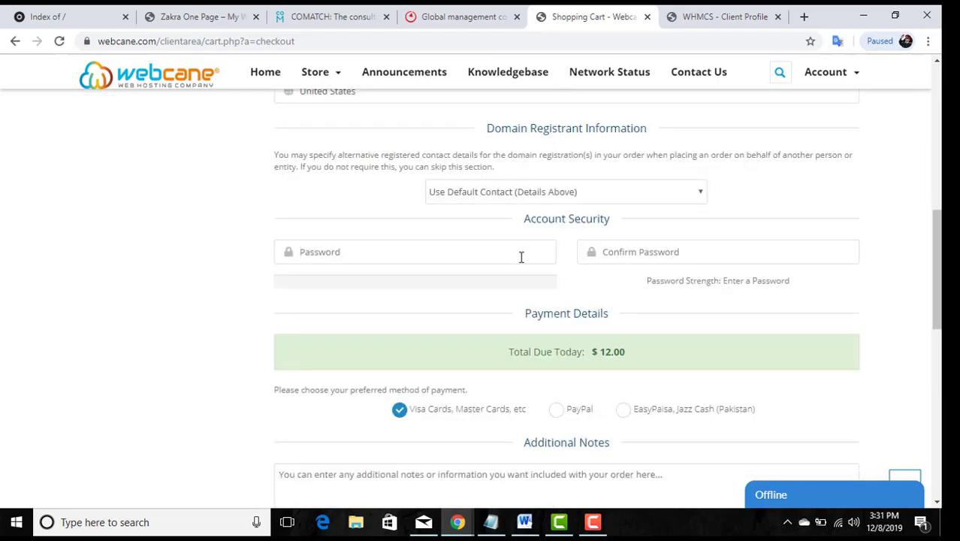
pyautogui.write('*******')
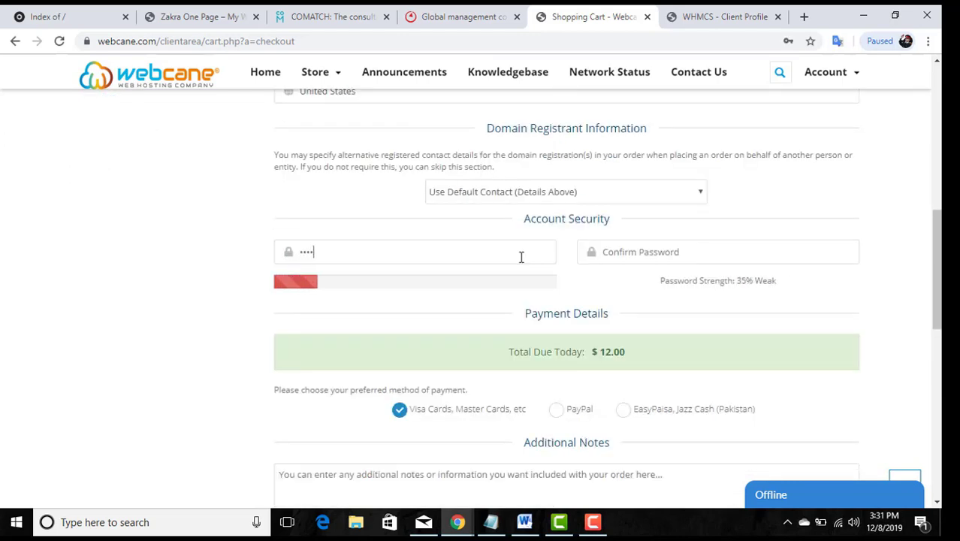
pyautogui.write('****')
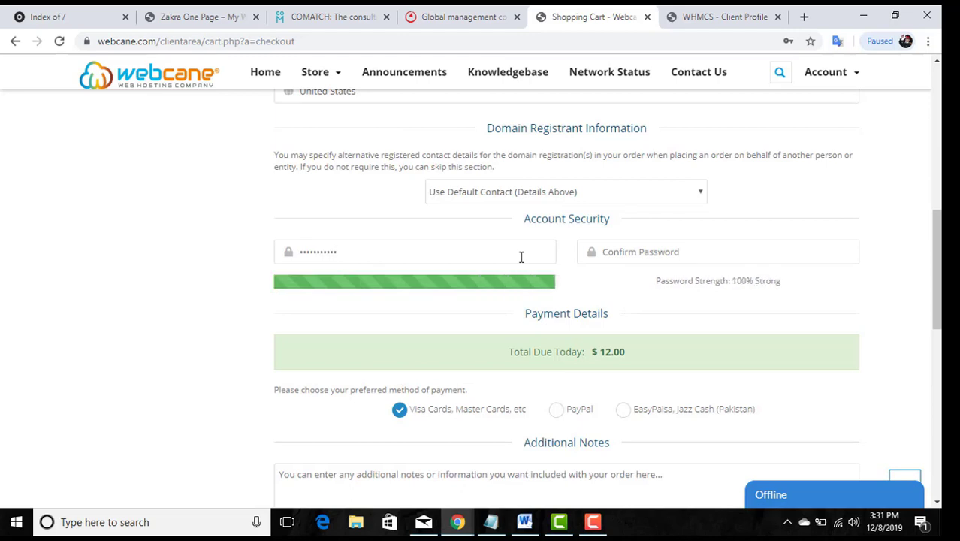
pyautogui.write('*')
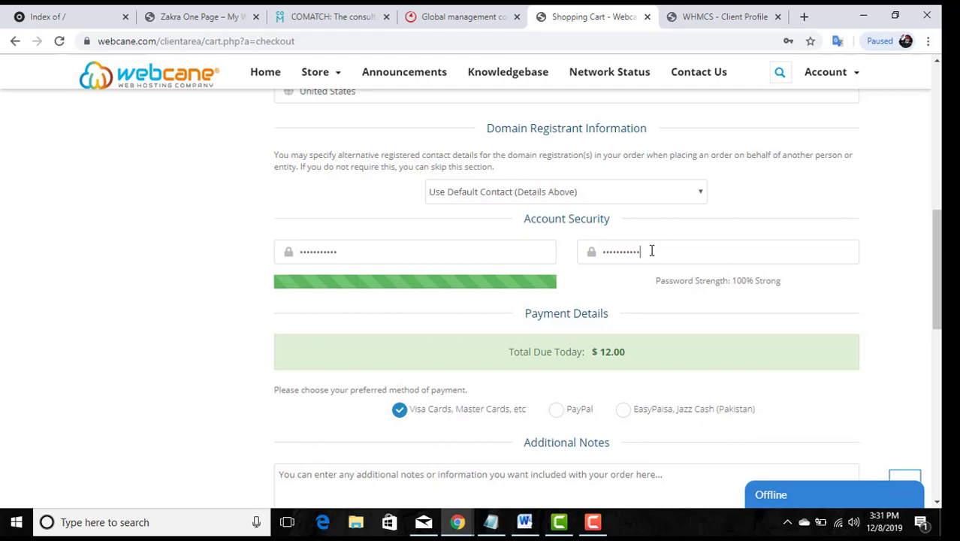
# - Choose 'Visa Cards, Master Cards, etc' card payment instead of PayPal
pyautogui.scroll(-2, 506, 348)
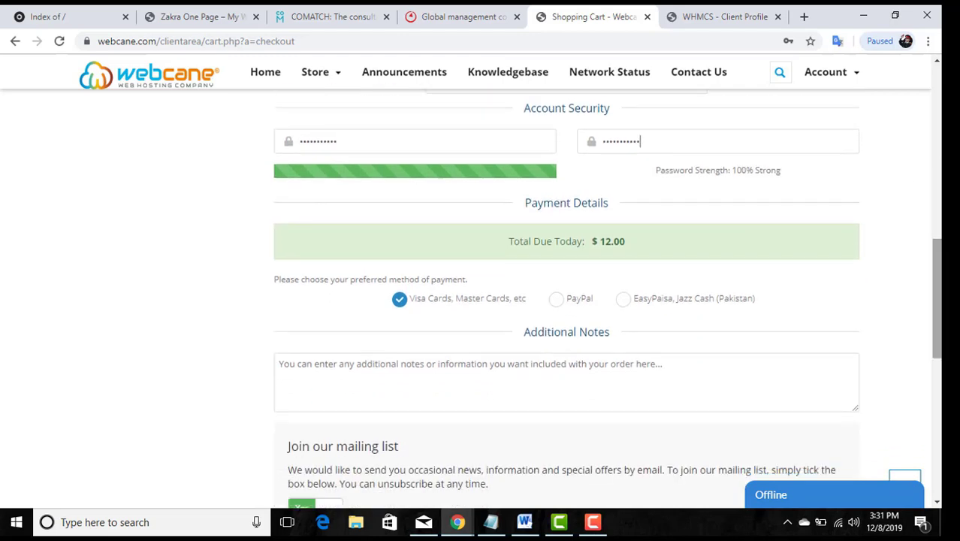
pyautogui.click(565, 302)
pyautogui.click(409, 301)
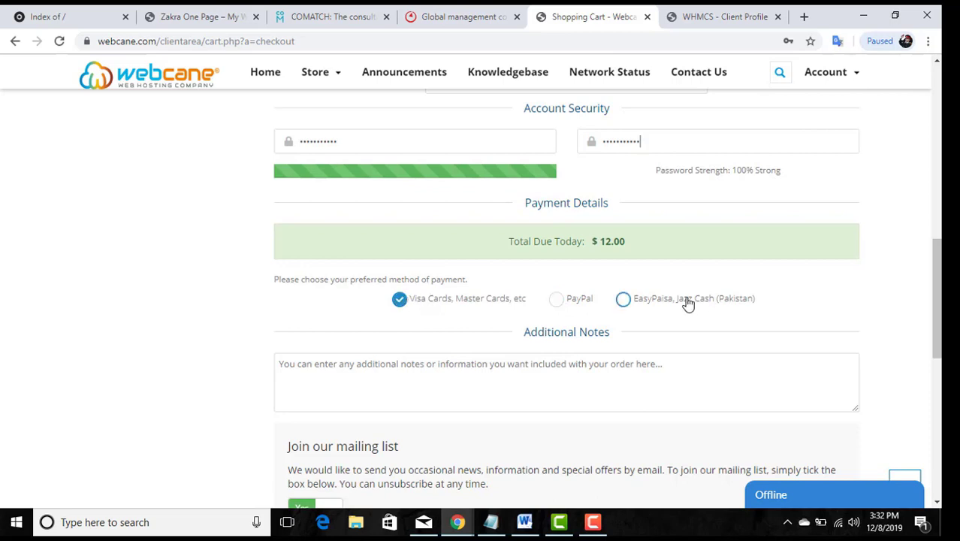
pyautogui.scroll(-2, 929, 305)
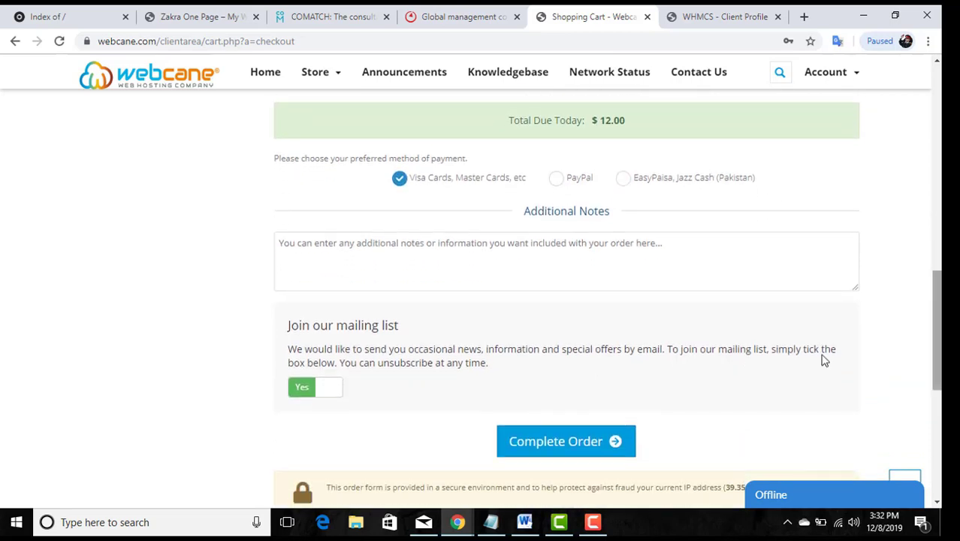
# - Place the order and look over the card number, expiry month/year and CVV fields
pyautogui.click(563, 445)
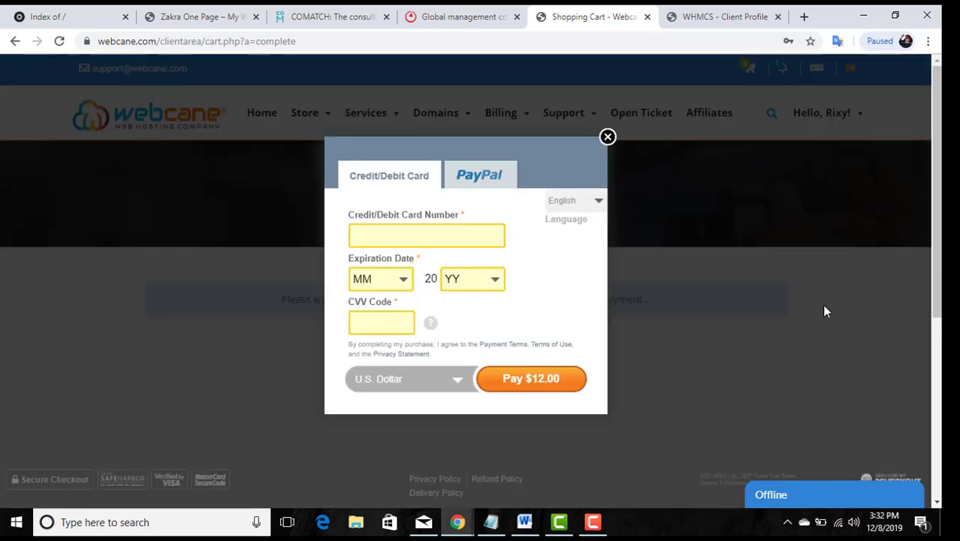
pyautogui.click(377, 238)
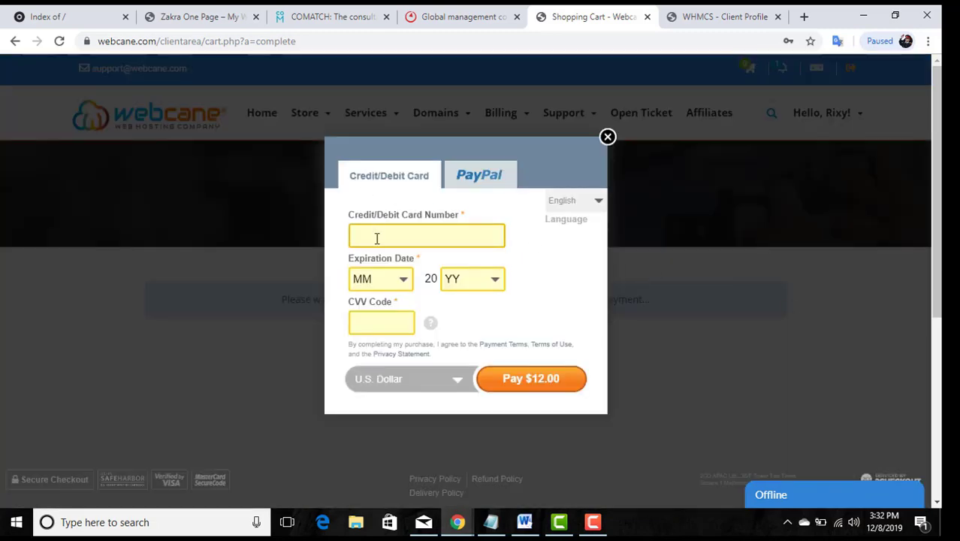
pyautogui.click(398, 279)
pyautogui.click(478, 288)
pyautogui.click(383, 315)
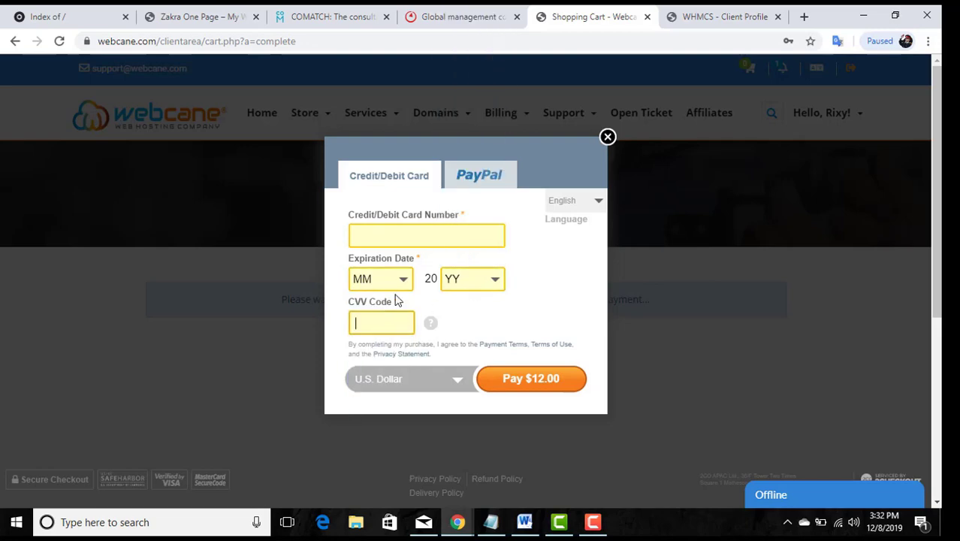
# - Try PayPal in U.S. Dollars, close its window, then close the payment dialog unpaid
pyautogui.click(472, 180)
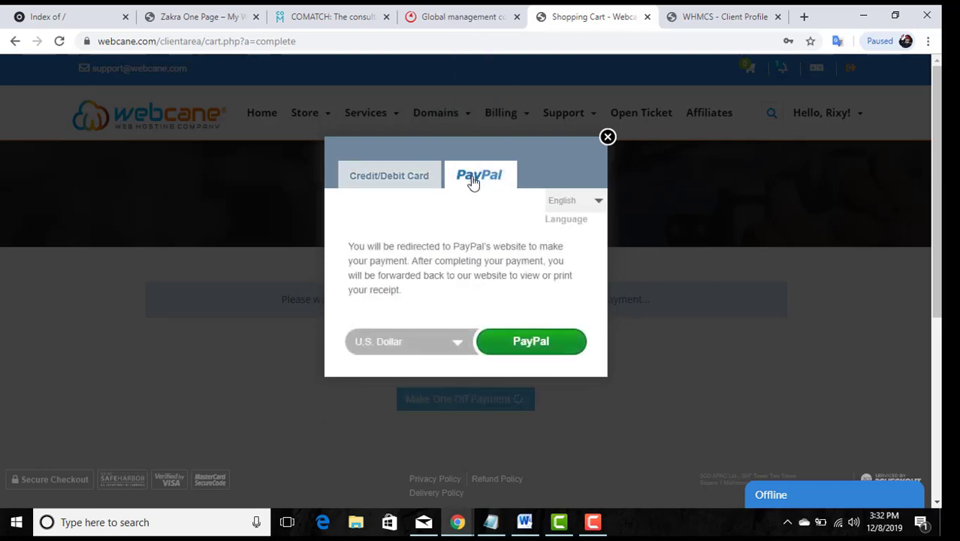
pyautogui.click(456, 343)
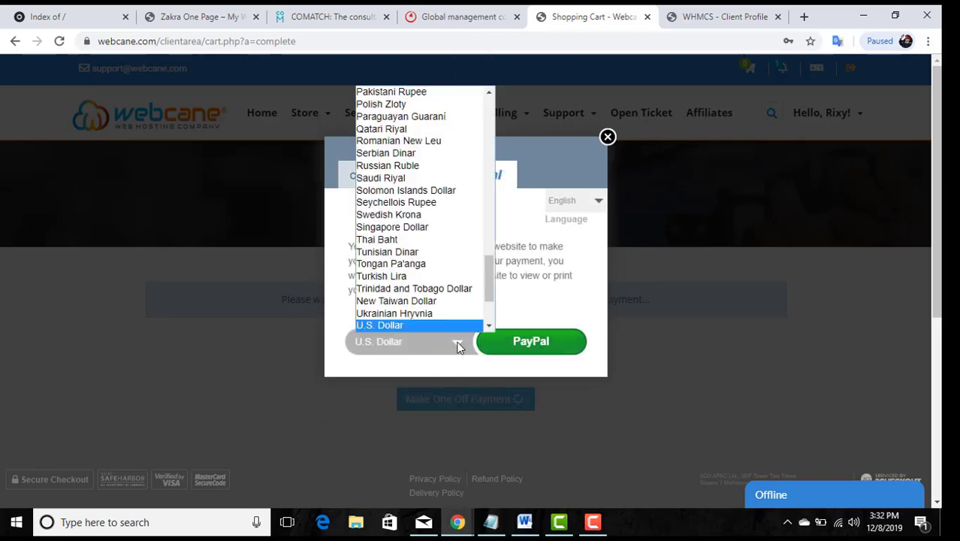
pyautogui.click(534, 343)
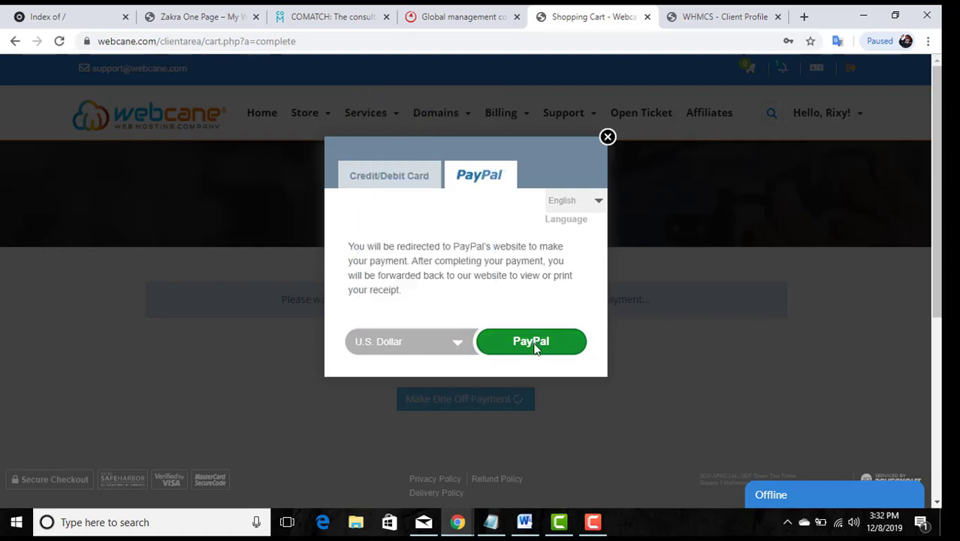
pyautogui.click(535, 345)
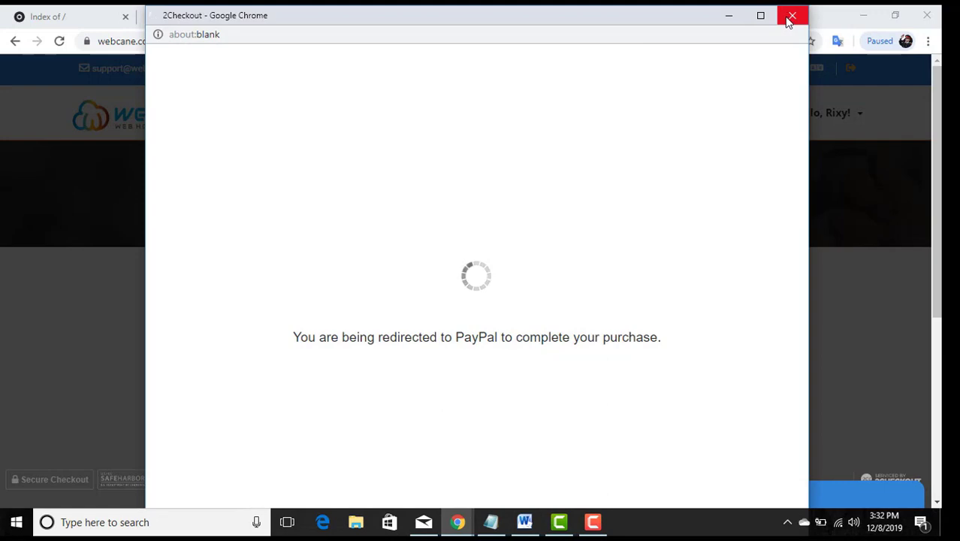
pyautogui.click(791, 18)
pyautogui.click(383, 179)
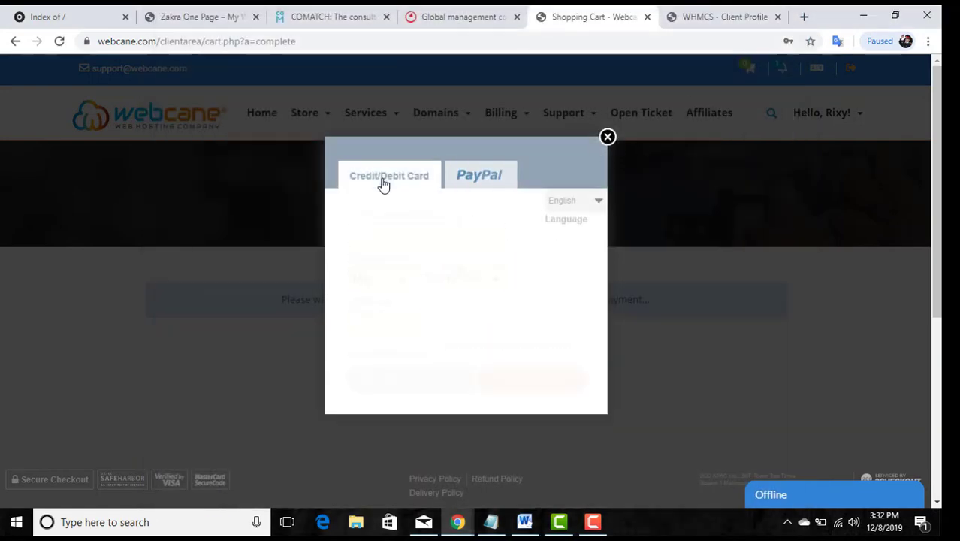
pyautogui.click(607, 139)
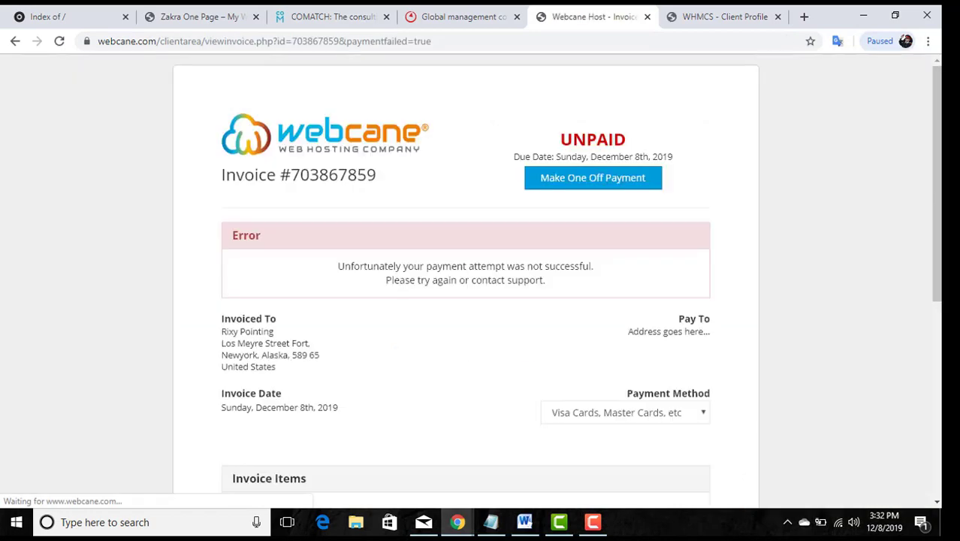
pyautogui.scroll(-1, 936, 141)
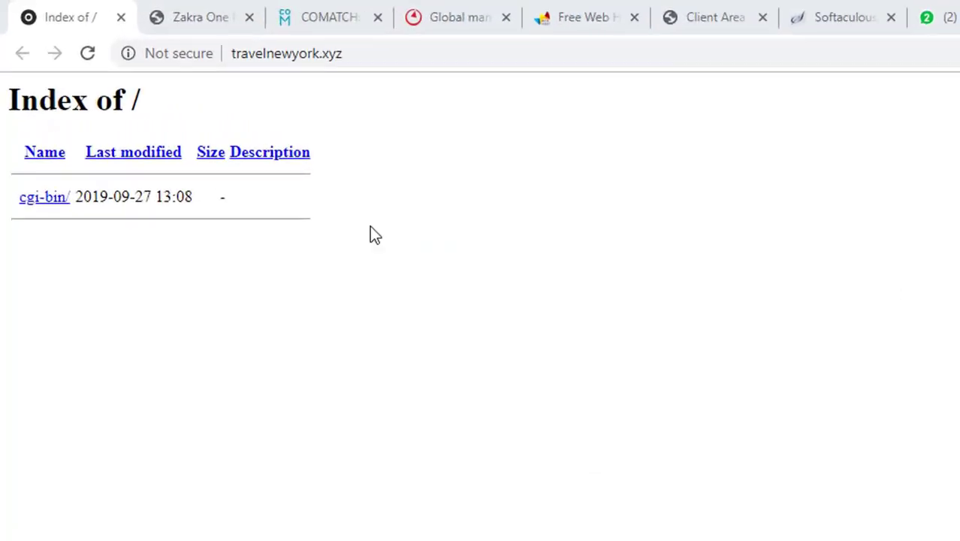
# - Highlight the travelnewyork.xyz domain and the cgi-bin/ entry, then return to webcane.com
pyautogui.moveTo(250, 36); pyautogui.dragTo(187, 37)
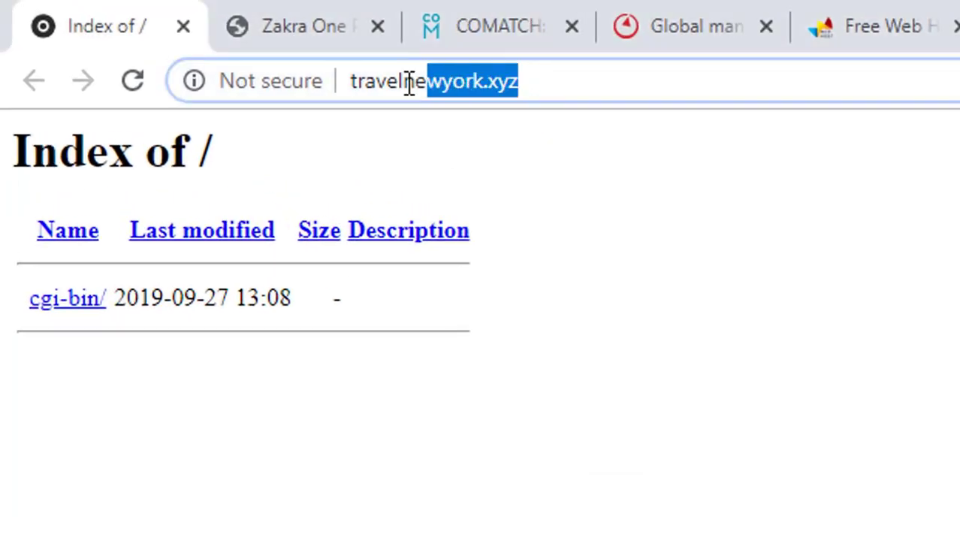
pyautogui.moveTo(410, 81); pyautogui.dragTo(326, 80)
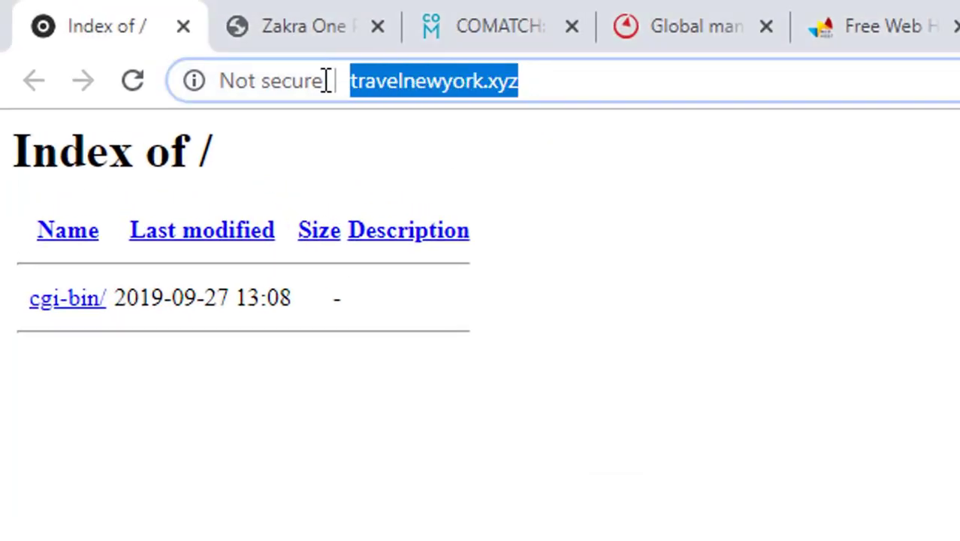
pyautogui.click(482, 294)
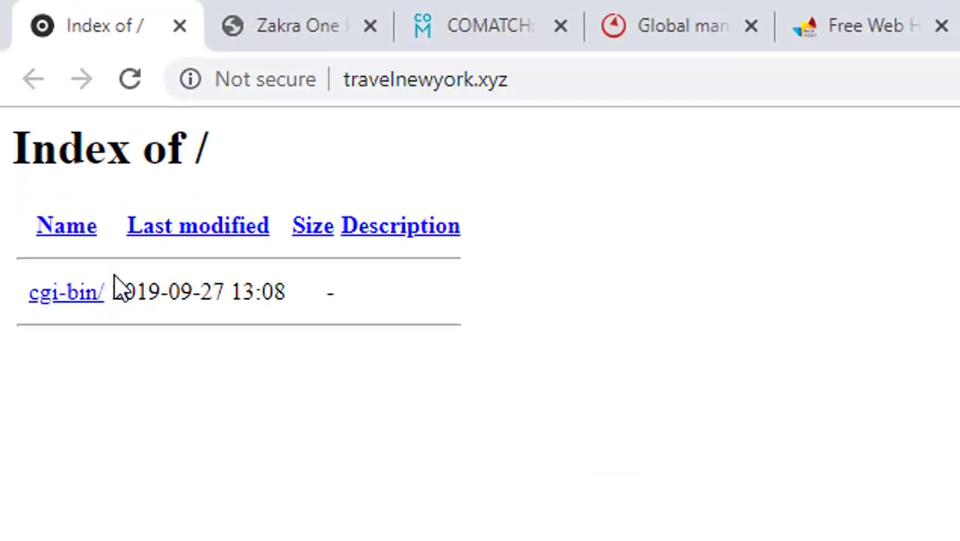
pyautogui.moveTo(109, 299); pyautogui.dragTo(36, 304)
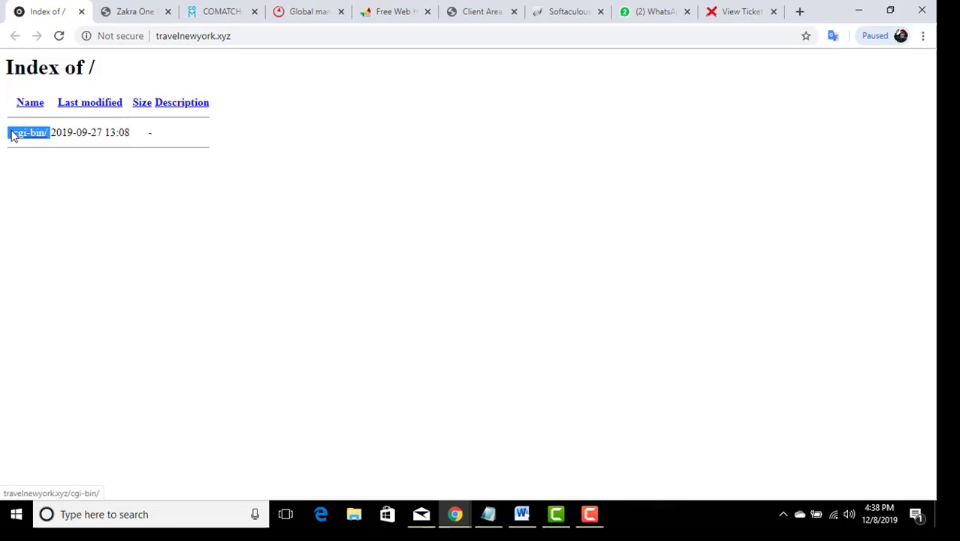
pyautogui.moveTo(12, 135); pyautogui.dragTo(131, 200)
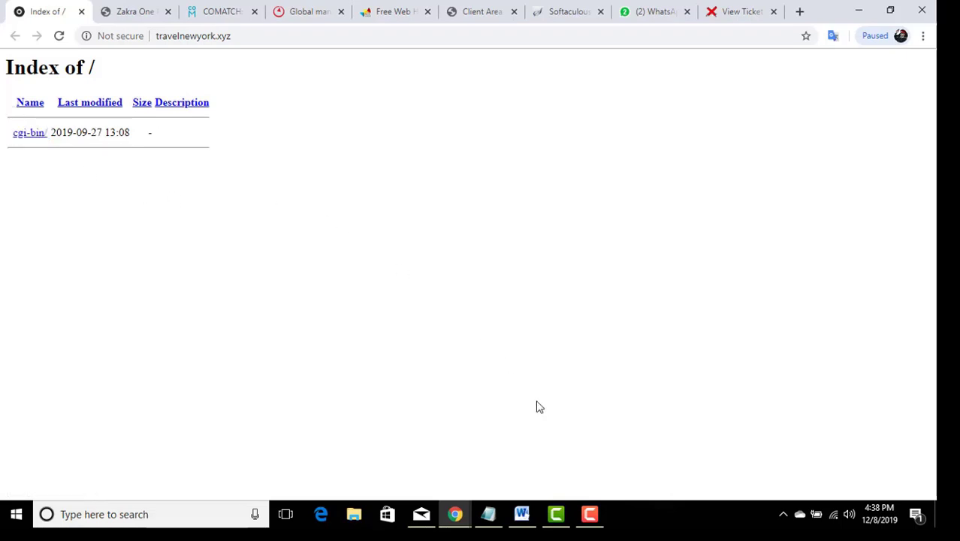
pyautogui.click(590, 514)
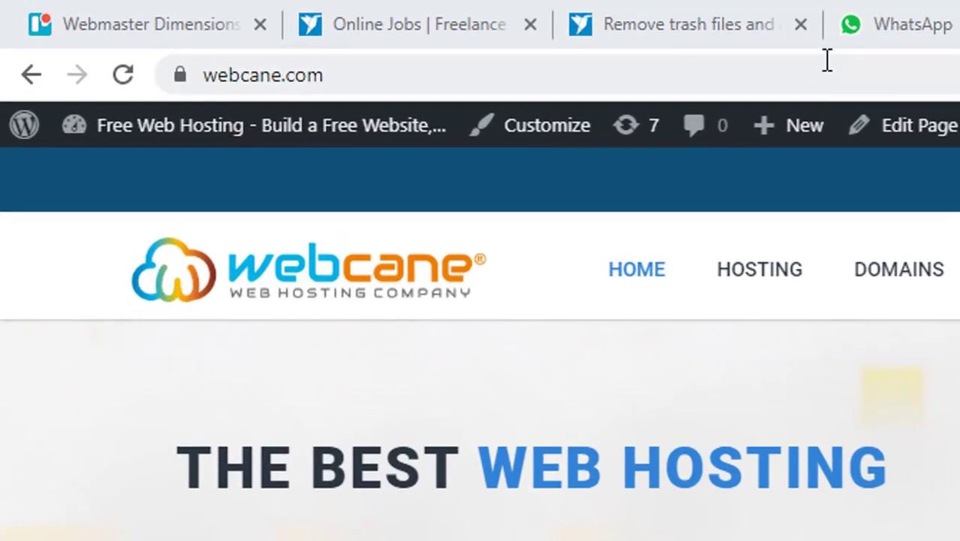
# - Log in to the Webcane client area using the account e-mail and password
pyautogui.moveTo(312, 71); pyautogui.dragTo(196, 73)
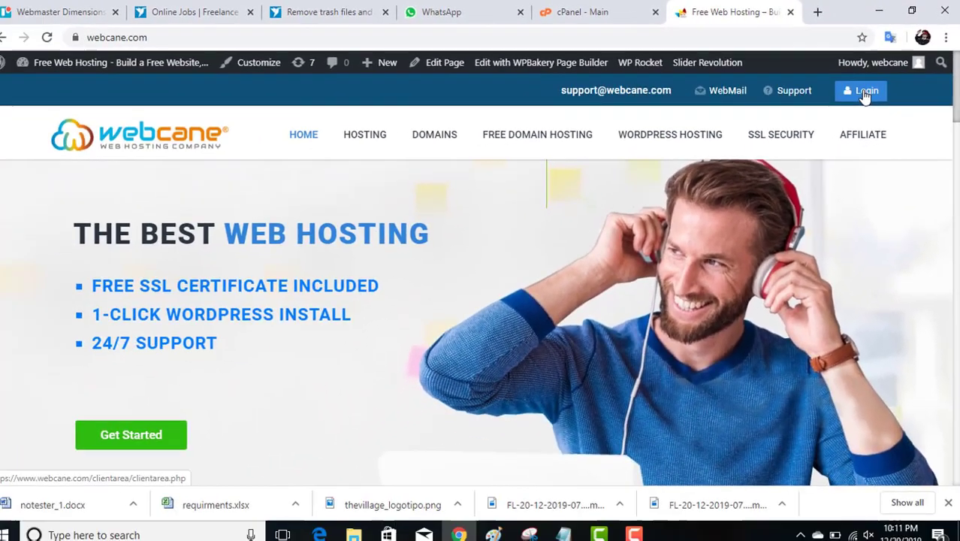
pyautogui.click(865, 94)
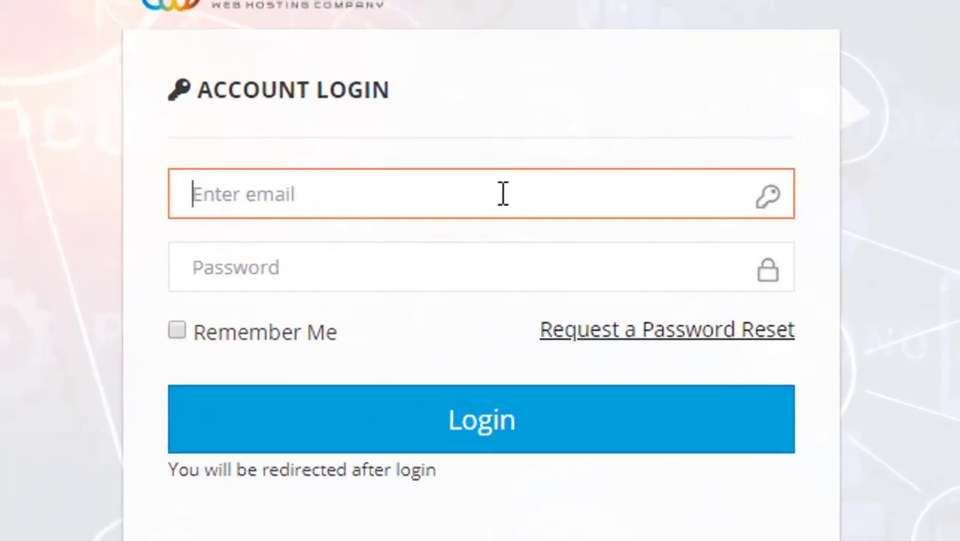
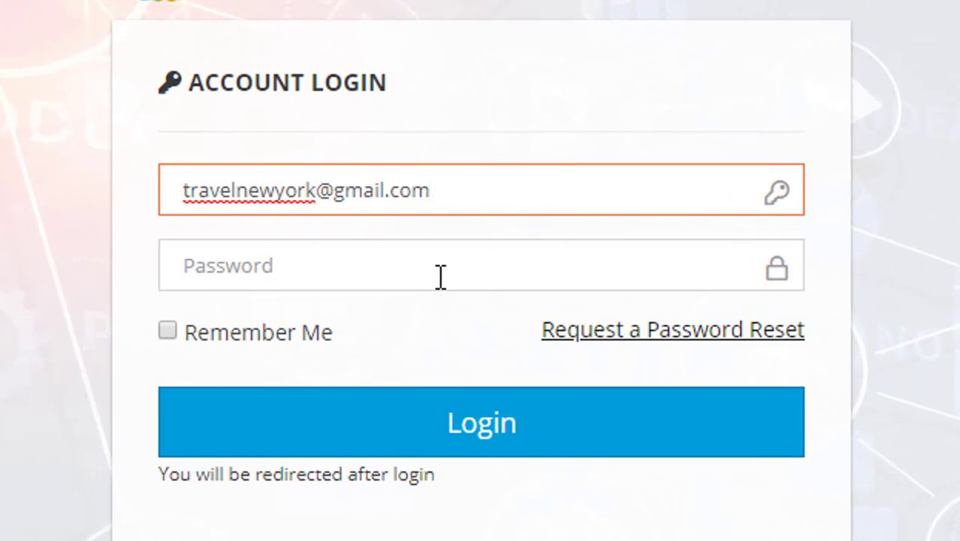
pyautogui.click(439, 278)
pyautogui.write('********')
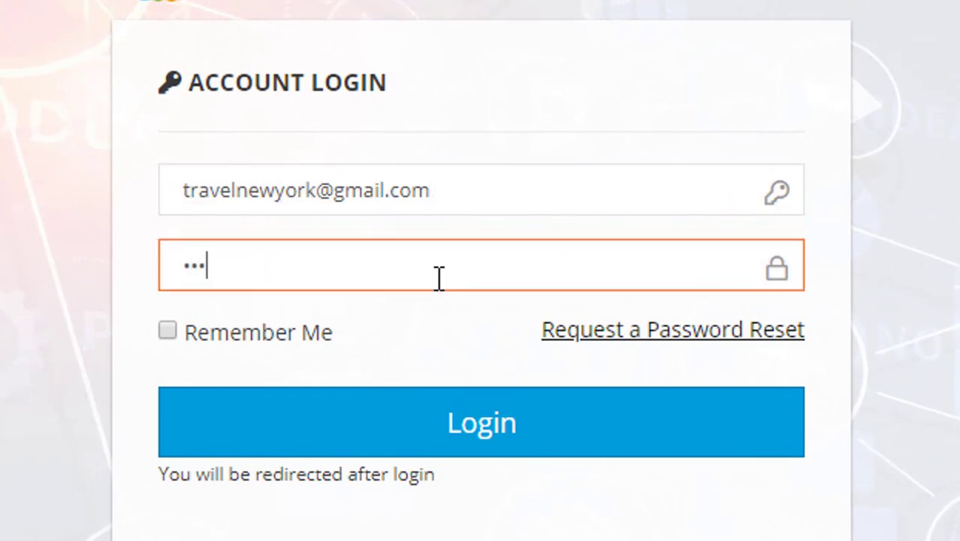
pyautogui.write('**')
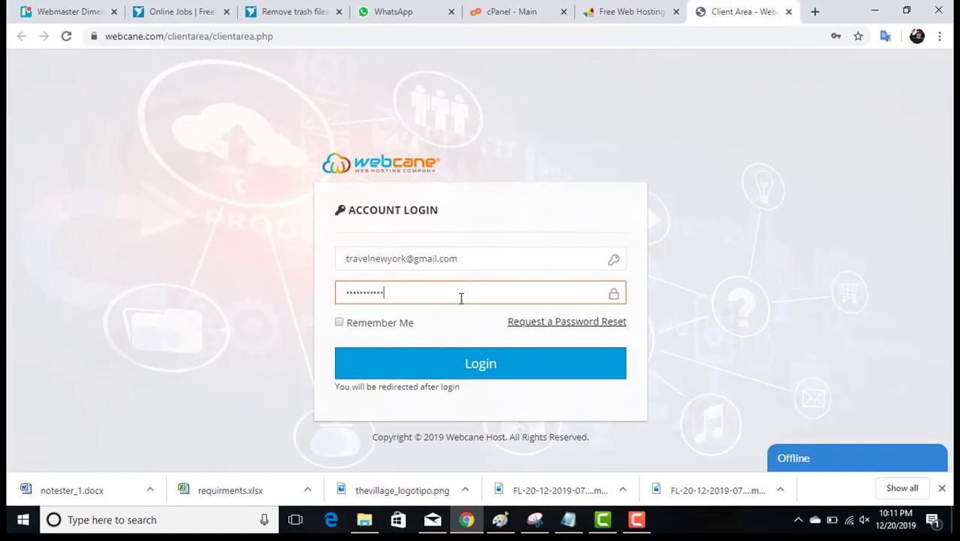
pyautogui.click(484, 368)
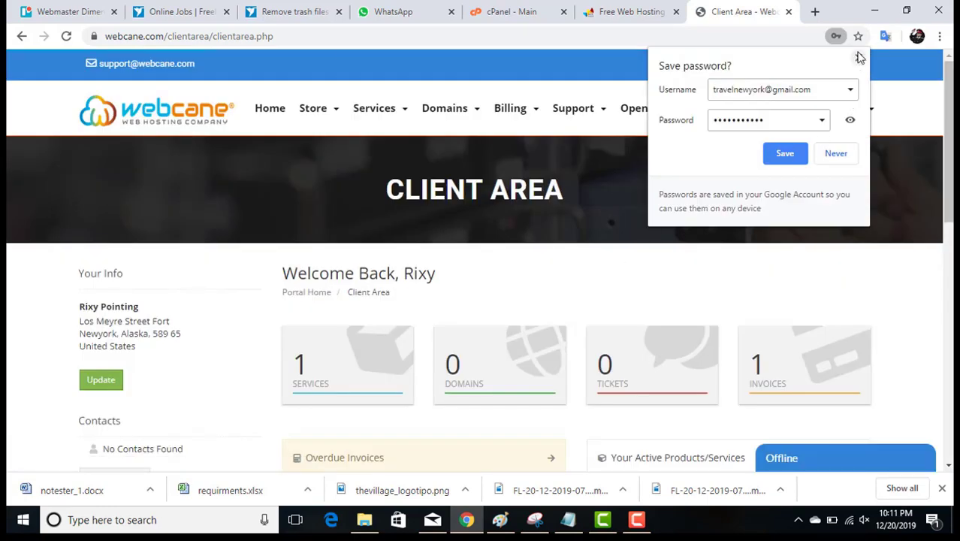
# - Dismiss the save-password prompt, open Services then Starter Plan, and log in to cPanel
pyautogui.click(858, 58)
pyautogui.scroll(-1, 952, 90)
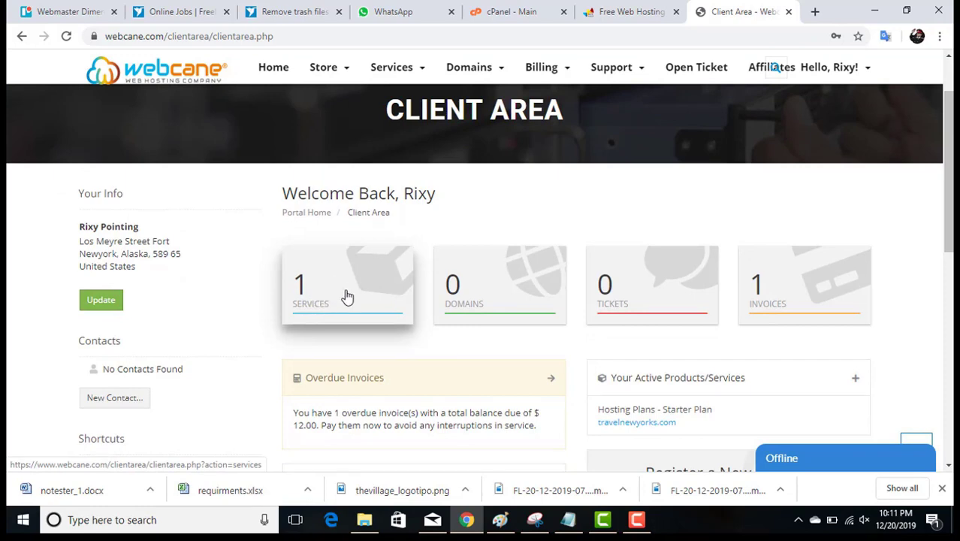
pyautogui.click(351, 286)
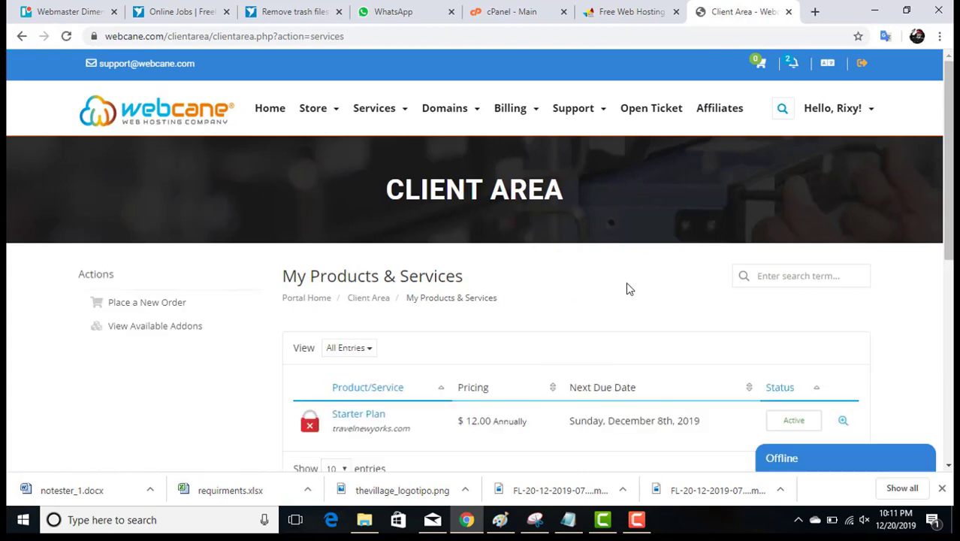
pyautogui.scroll(-2, 629, 288)
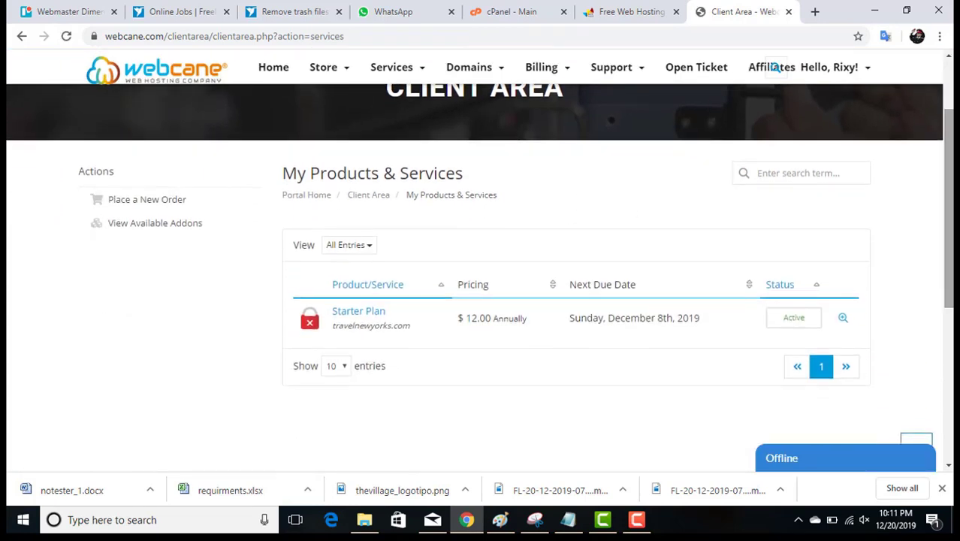
pyautogui.click(360, 317)
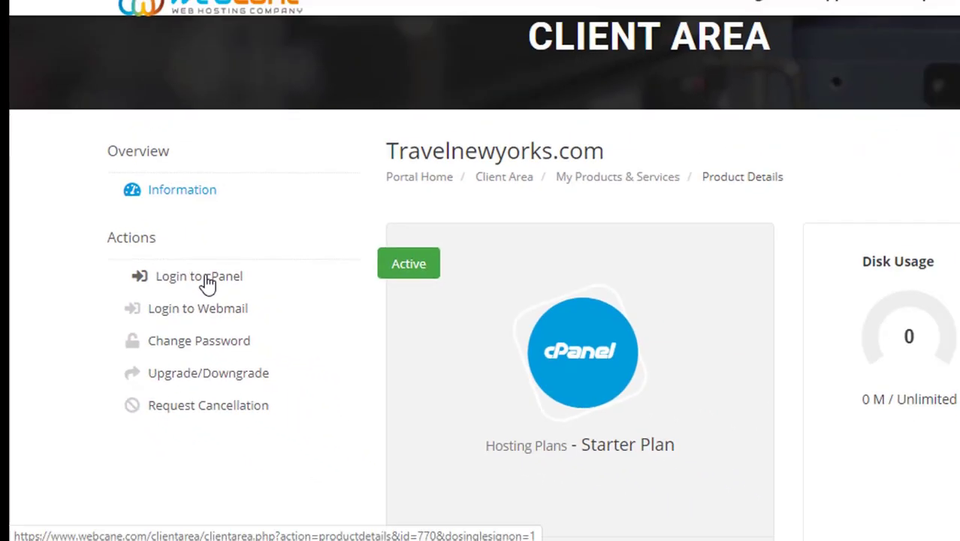
pyautogui.click(299, 282)
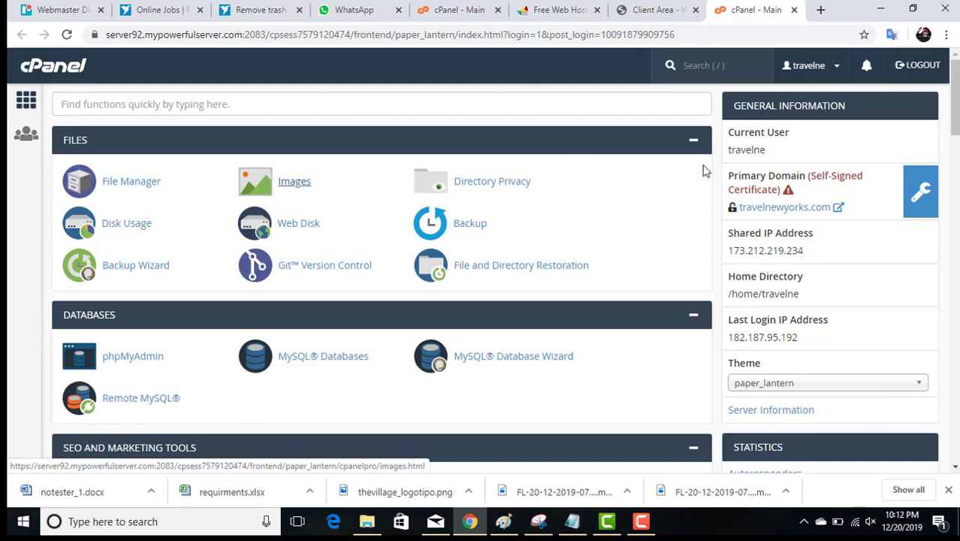
# - Scroll the cPanel home past Email and Metrics to the Softaculous Apps Installer section
pyautogui.scroll(-2, 952, 120)
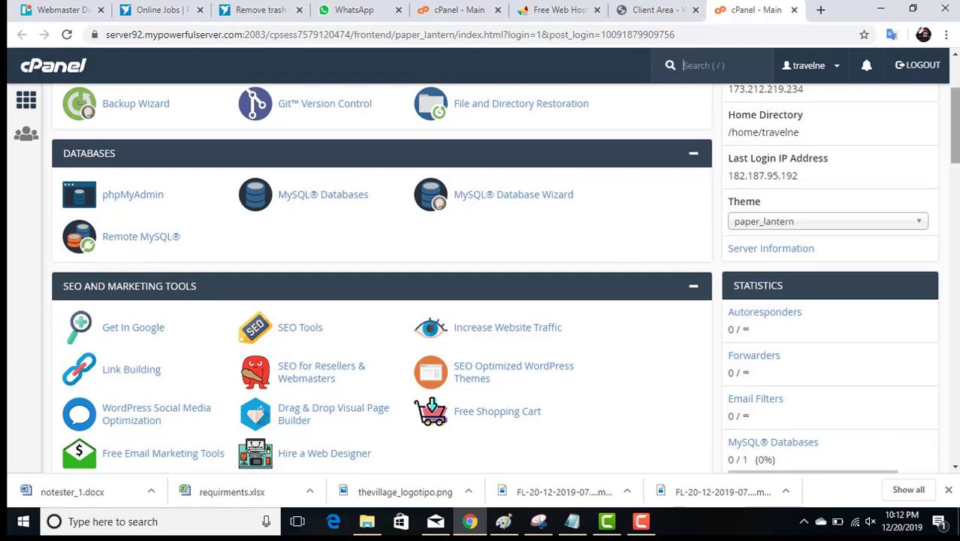
pyautogui.scroll(-4, 953, 180)
pyautogui.scroll(-3, 595, 258)
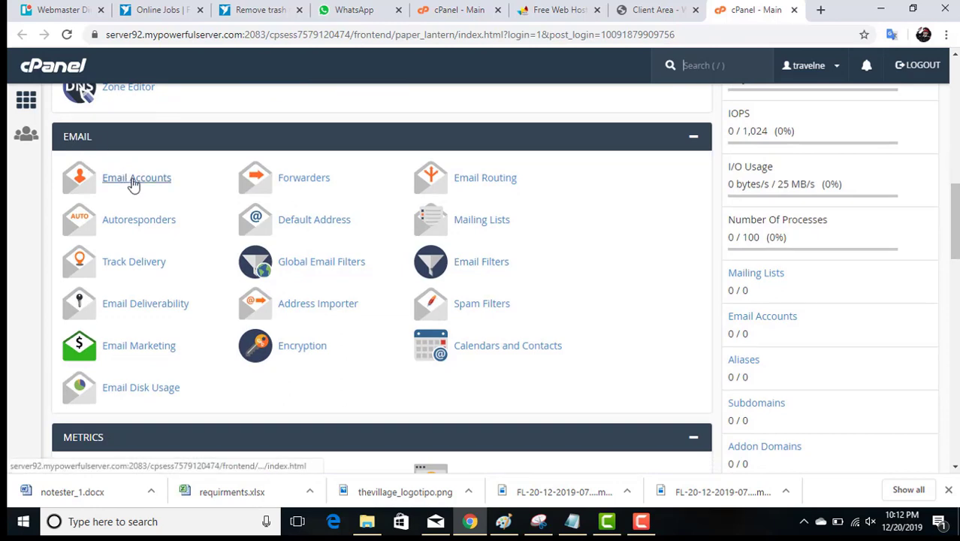
pyautogui.moveTo(957, 228); pyautogui.dragTo(956, 427)
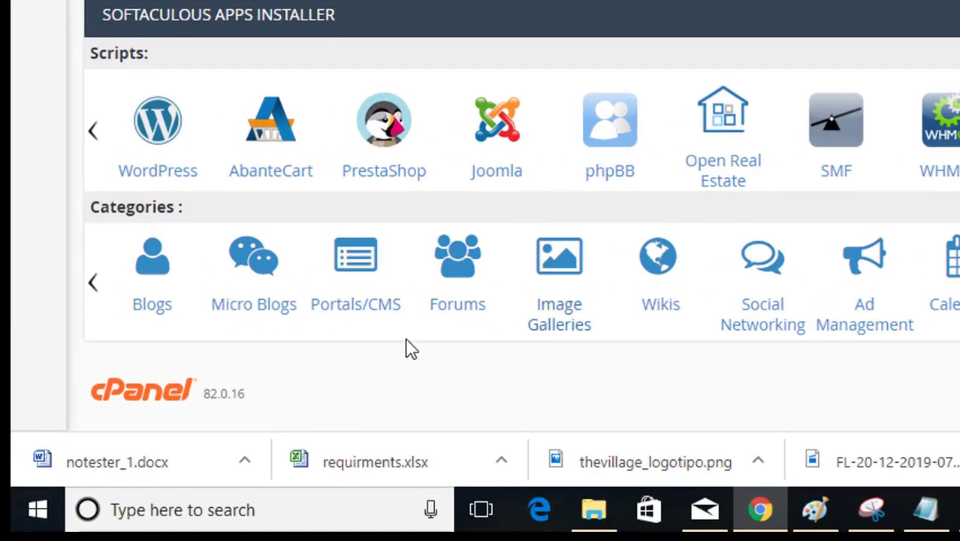
pyautogui.click(168, 179)
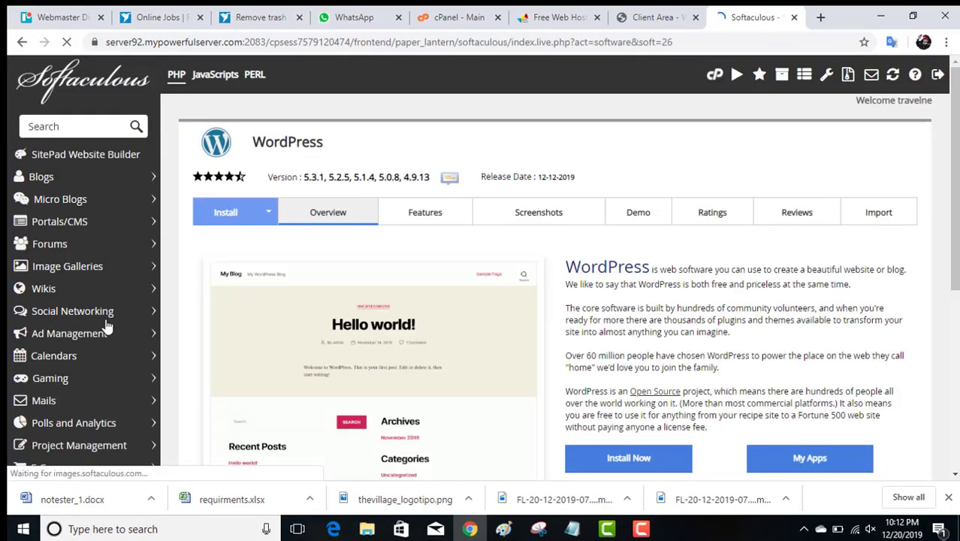
pyautogui.click(625, 460)
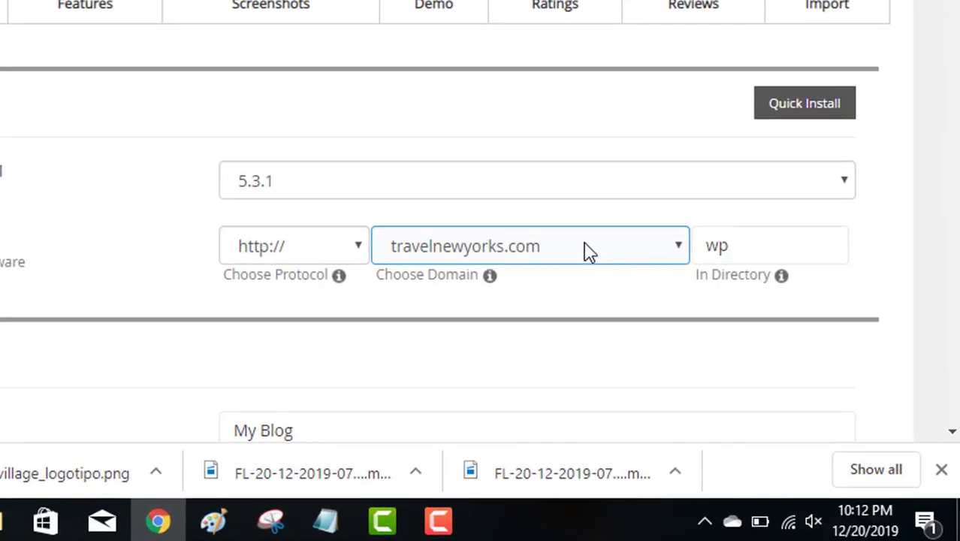
pyautogui.click(718, 246)
pyautogui.moveTo(737, 246); pyautogui.dragTo(690, 252)
pyautogui.press('BackSpace')
pyautogui.click(674, 250)
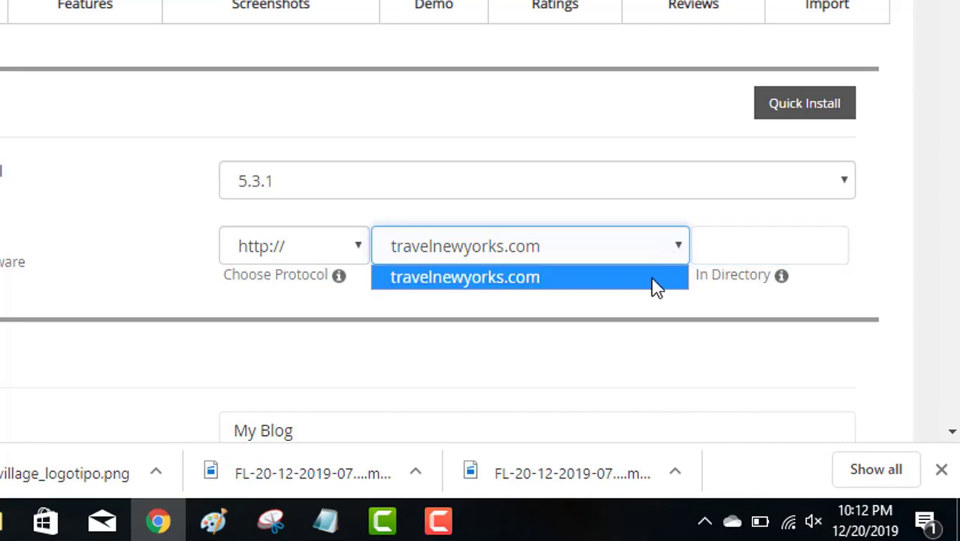
pyautogui.click(658, 278)
pyautogui.click(736, 247)
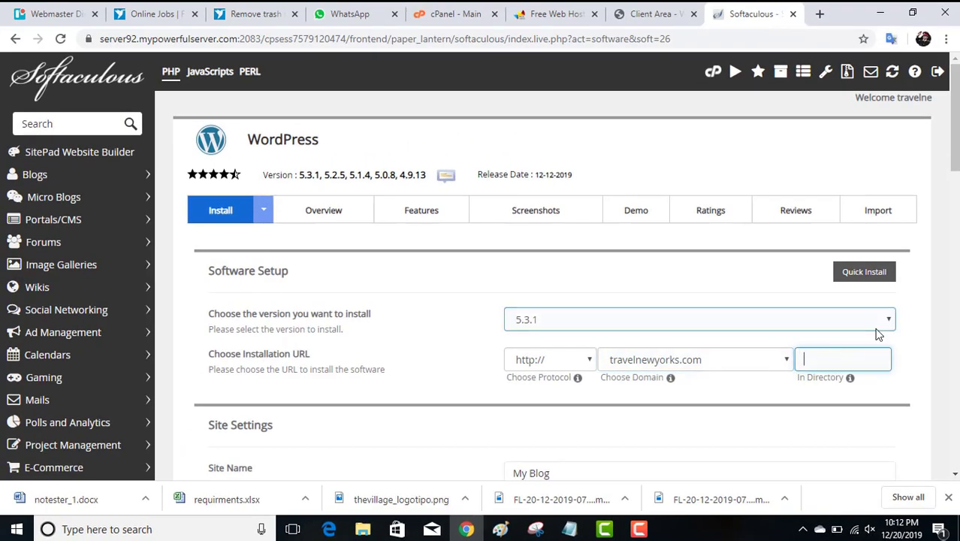
# - Rename the site to 'Hotel Services in NewYork', correcting the Servies typo
pyautogui.scroll(-3, 807, 362)
pyautogui.scroll(-2, 385, 182)
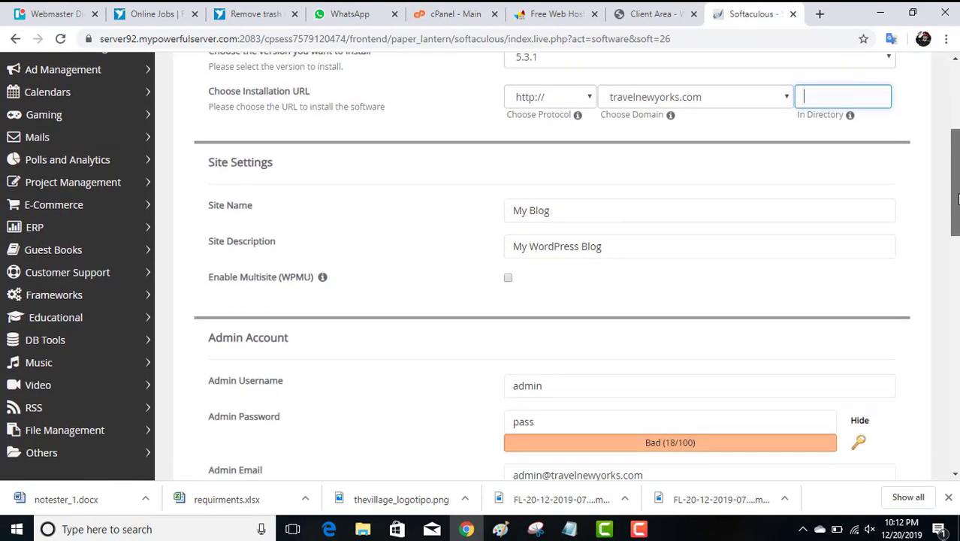
pyautogui.moveTo(258, 154); pyautogui.dragTo(208, 154)
pyautogui.click(244, 159)
pyautogui.moveTo(277, 188); pyautogui.dragTo(231, 192)
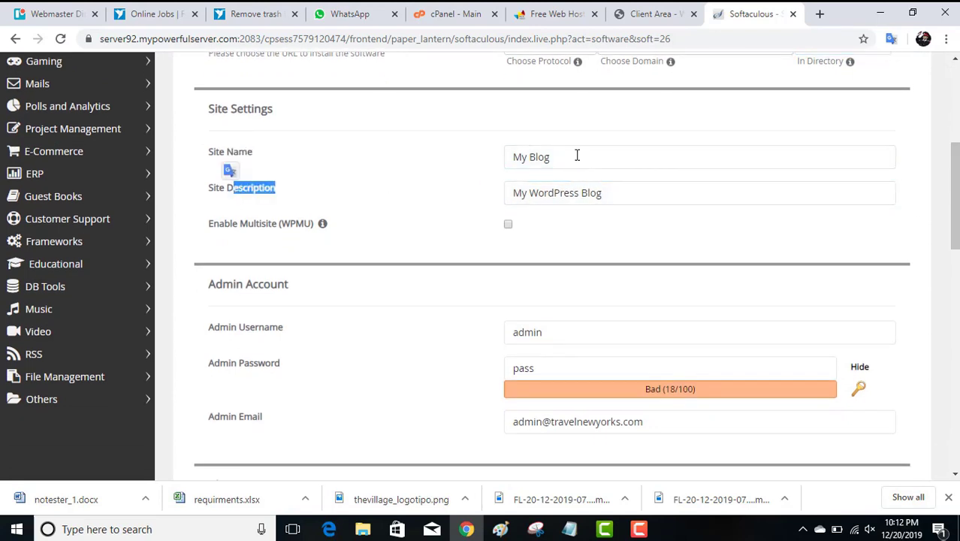
pyautogui.moveTo(576, 155); pyautogui.dragTo(474, 168)
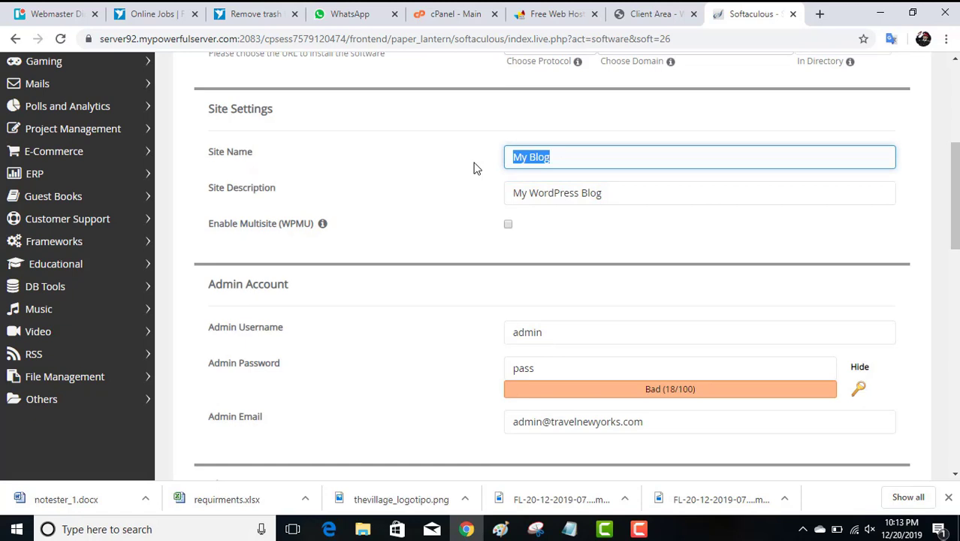
pyautogui.write('Hotel Servies in NewYork')
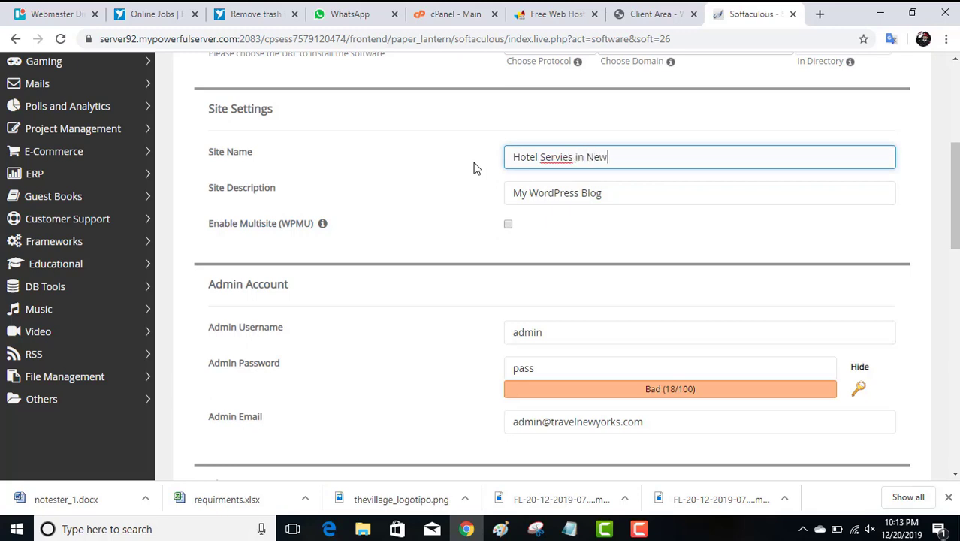
pyautogui.rightClick(548, 161)
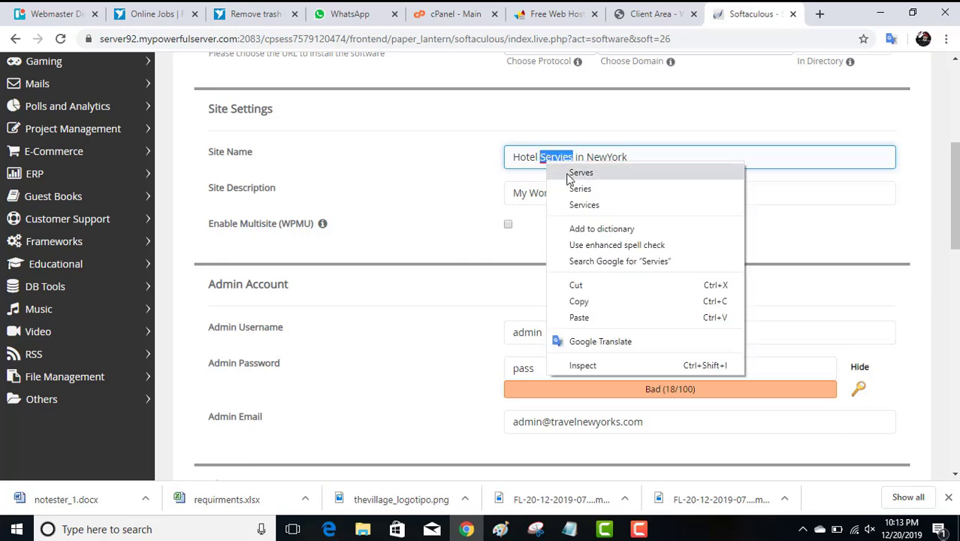
pyautogui.click(581, 209)
# - Change the site description to 'Best Room Booking in New York'
pyautogui.click(611, 193)
pyautogui.moveTo(611, 193); pyautogui.dragTo(491, 209)
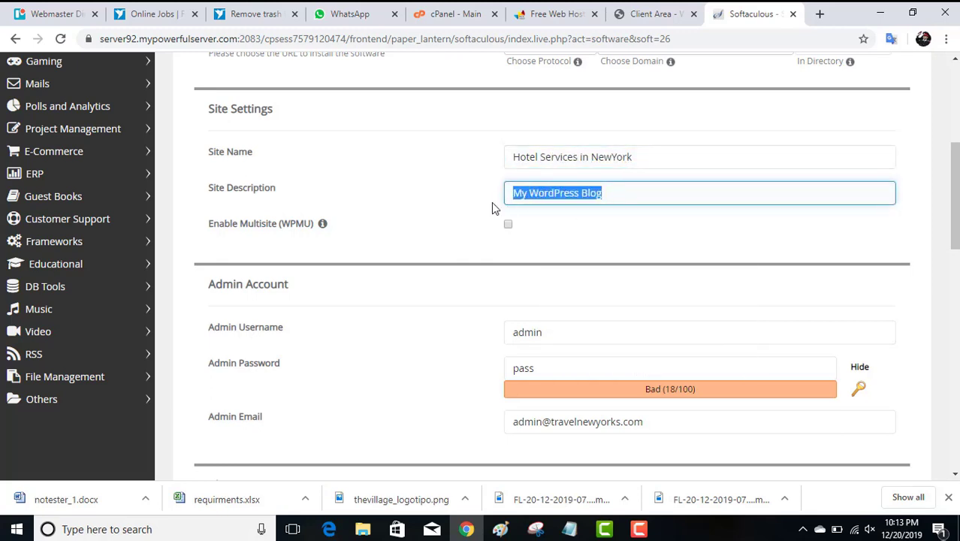
pyautogui.write('Best ')
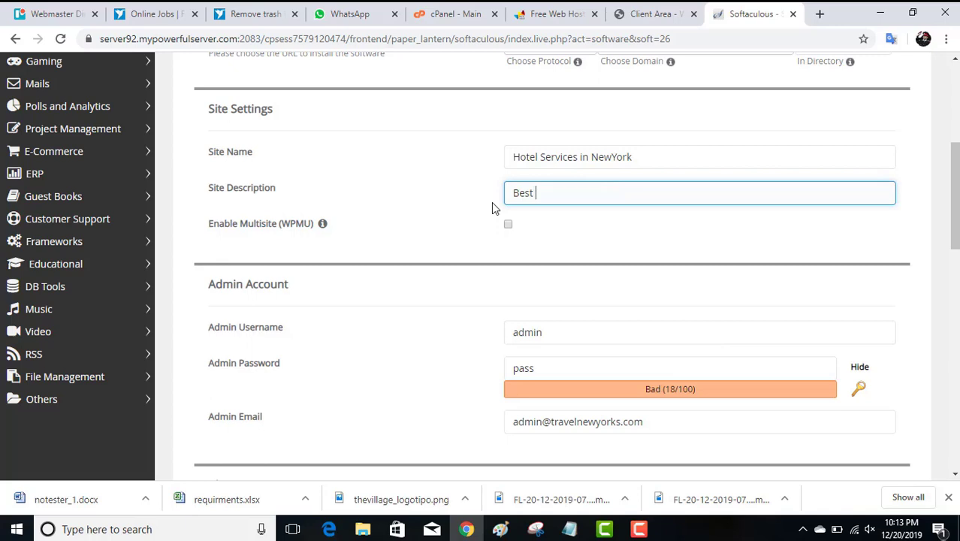
pyautogui.write('R')
pyautogui.press('BackSpace')
pyautogui.write('Room Booking in N')
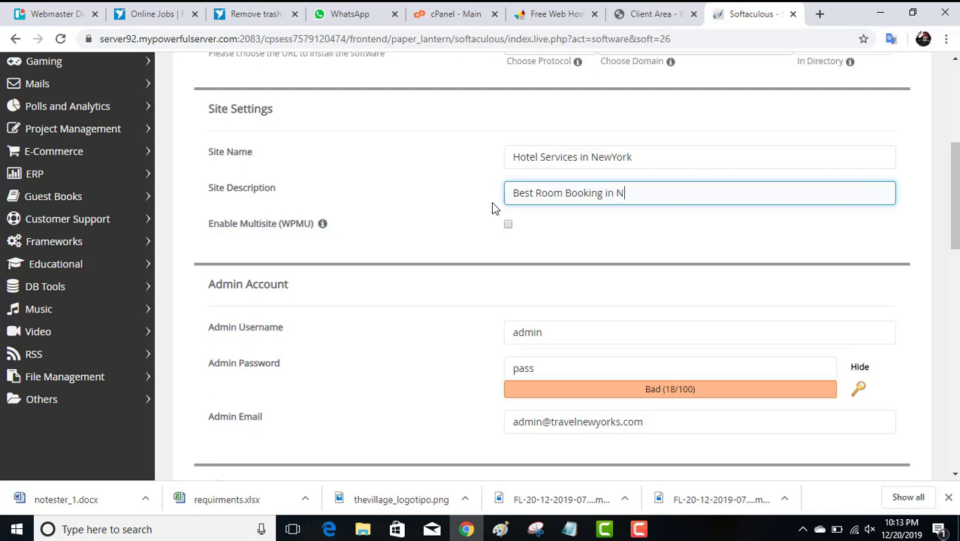
pyautogui.write('ew York')
# - Replace the default admin password with a stronger one and scroll toward Install
pyautogui.click(555, 329)
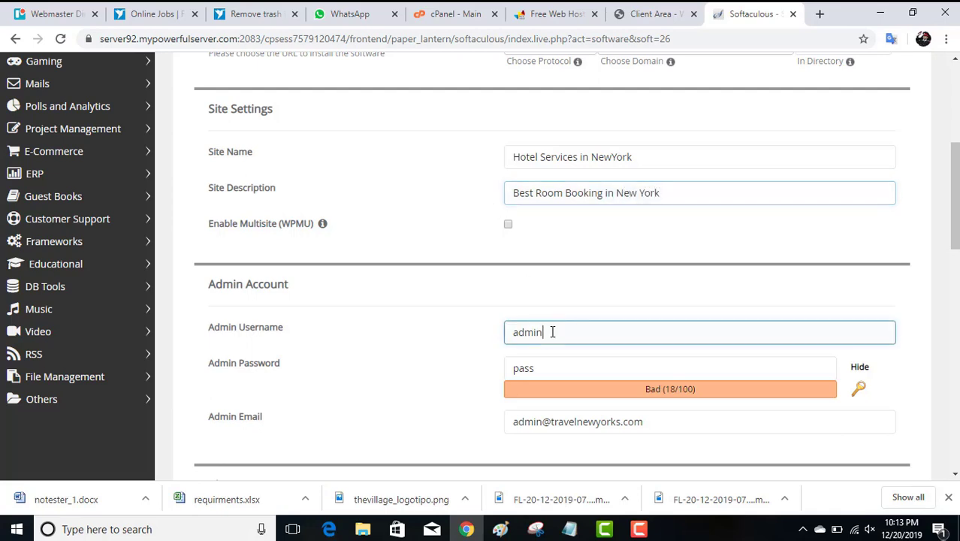
pyautogui.moveTo(553, 330); pyautogui.dragTo(469, 342)
pyautogui.click(535, 368)
pyautogui.moveTo(535, 369); pyautogui.dragTo(474, 375)
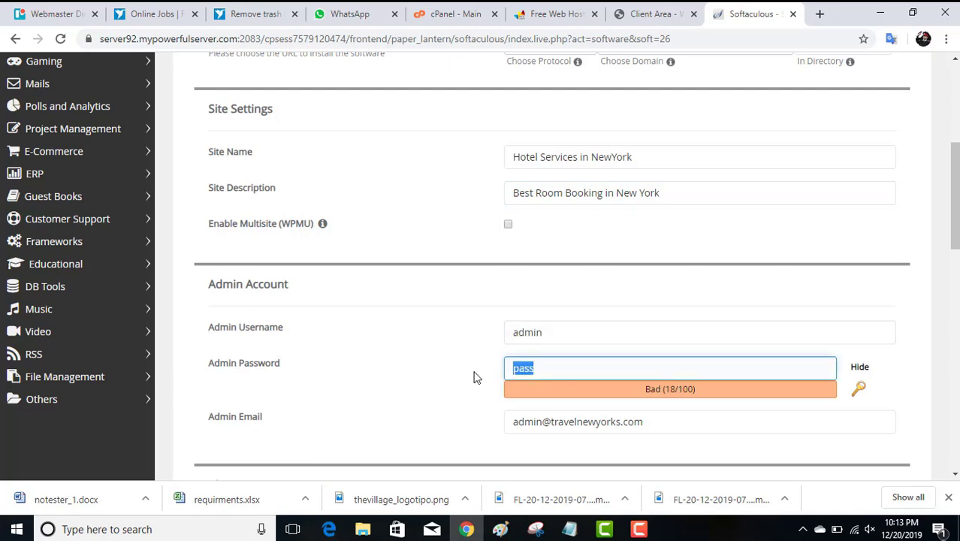
pyautogui.click(861, 367)
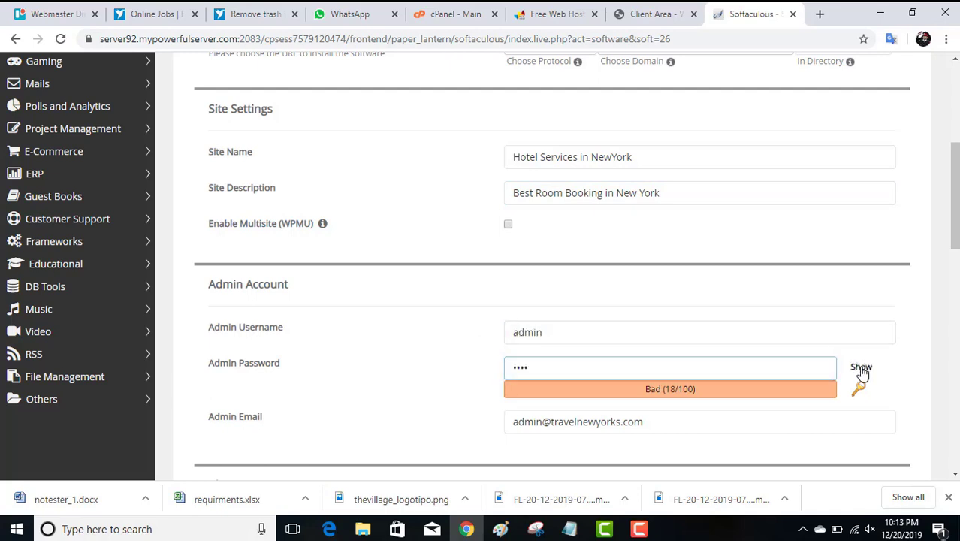
pyautogui.click(789, 369)
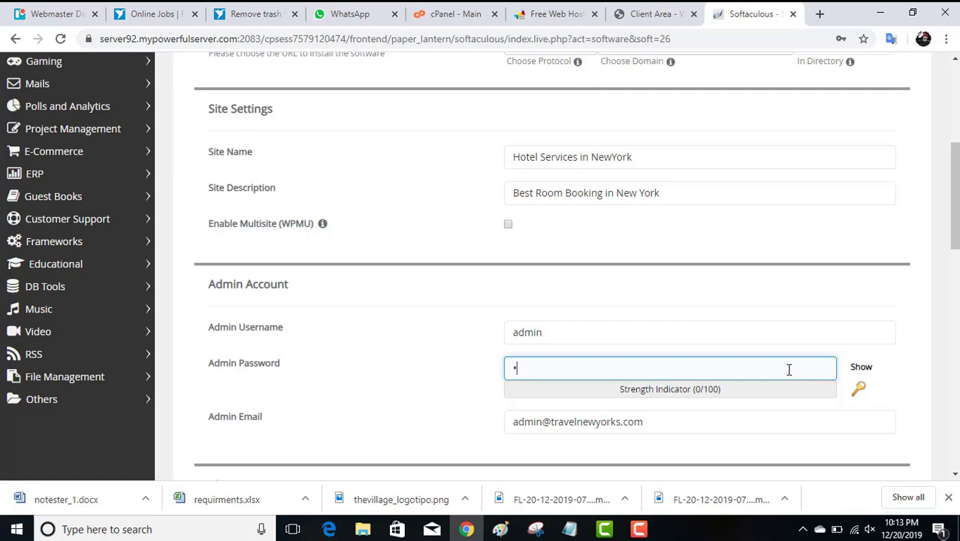
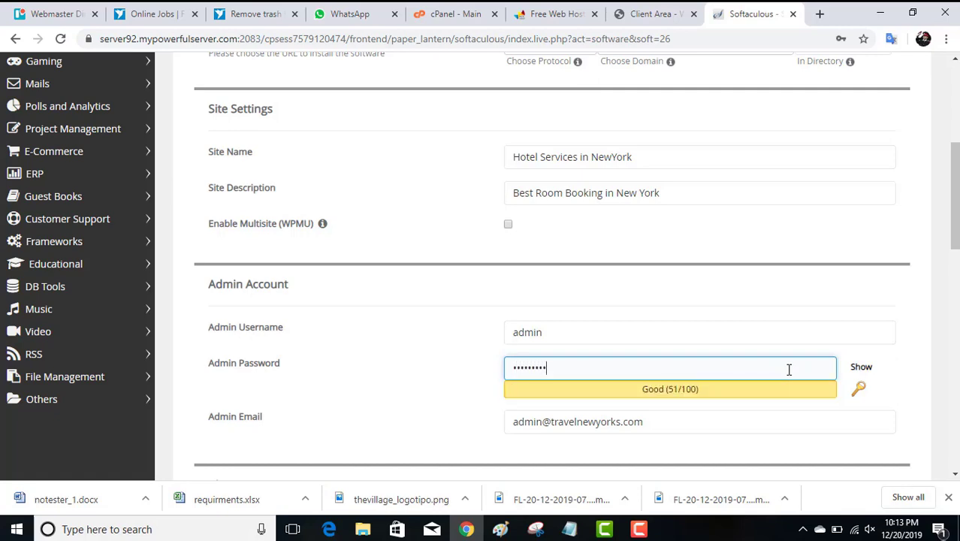
pyautogui.moveTo(957, 174); pyautogui.dragTo(957, 230)
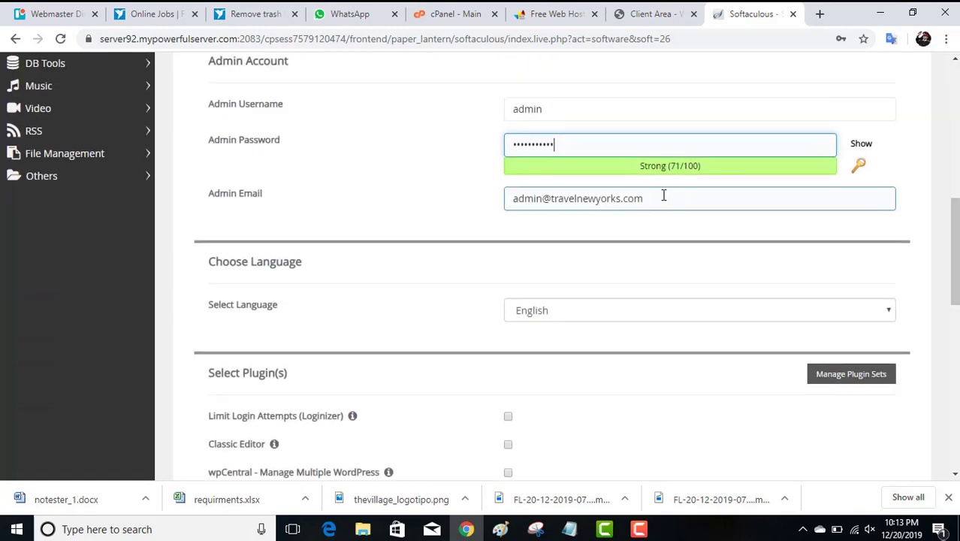
pyautogui.moveTo(664, 198); pyautogui.dragTo(461, 209)
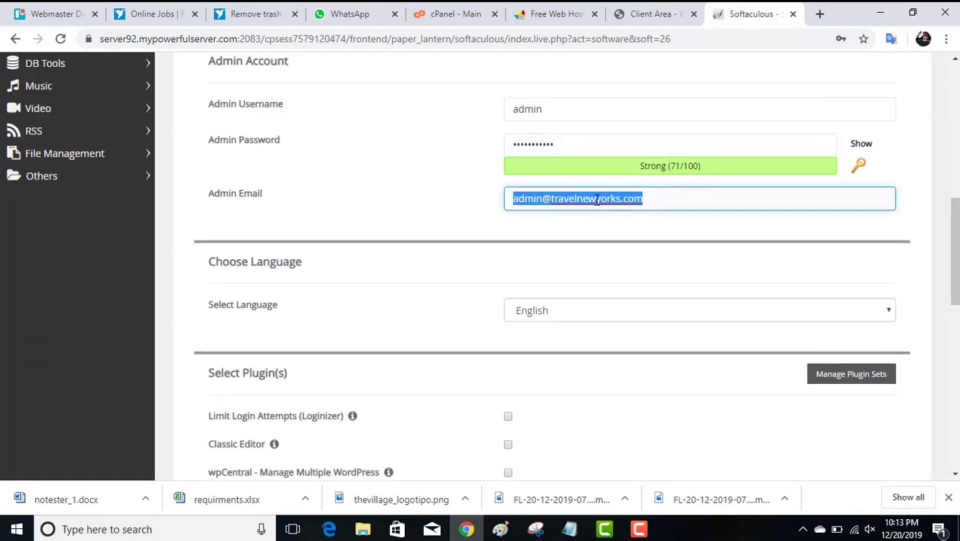
pyautogui.moveTo(955, 248); pyautogui.dragTo(955, 402)
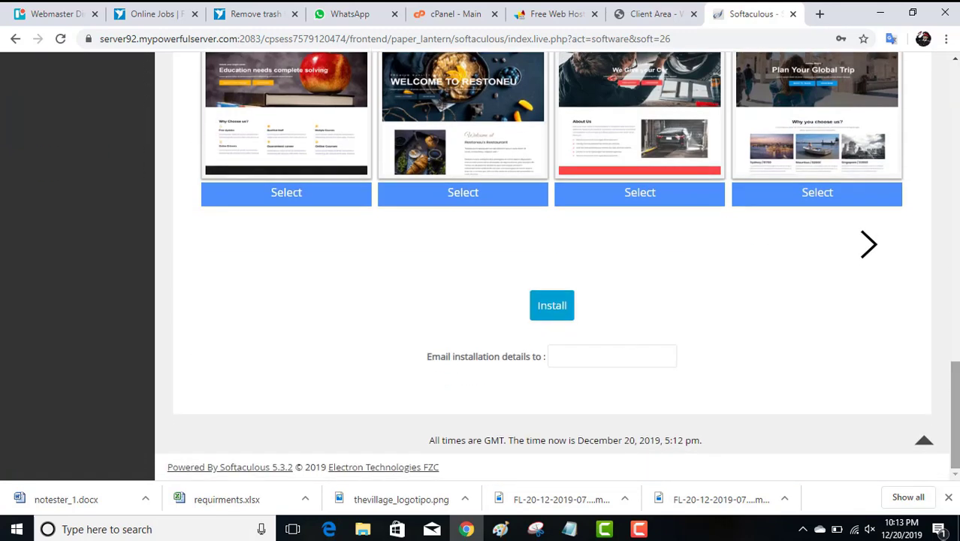
# - Run the WordPress install on travelnewyorks.com and highlight the 'installed successfully' message
pyautogui.click(553, 306)
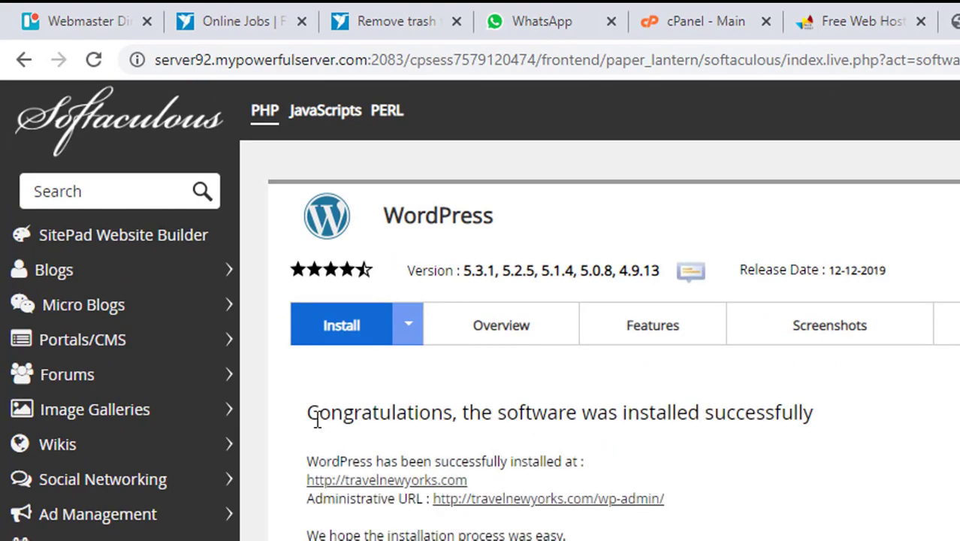
pyautogui.moveTo(310, 412); pyautogui.dragTo(767, 439)
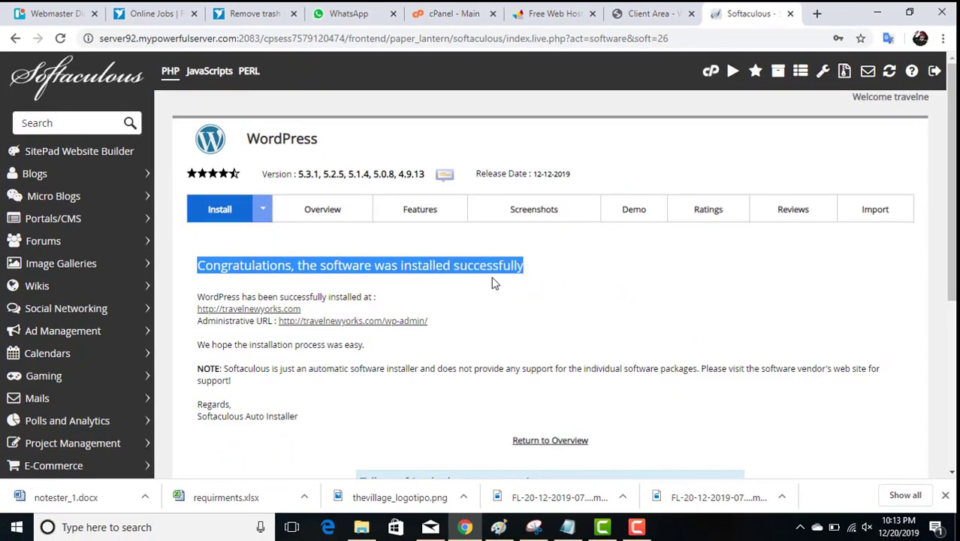
pyautogui.click(490, 304)
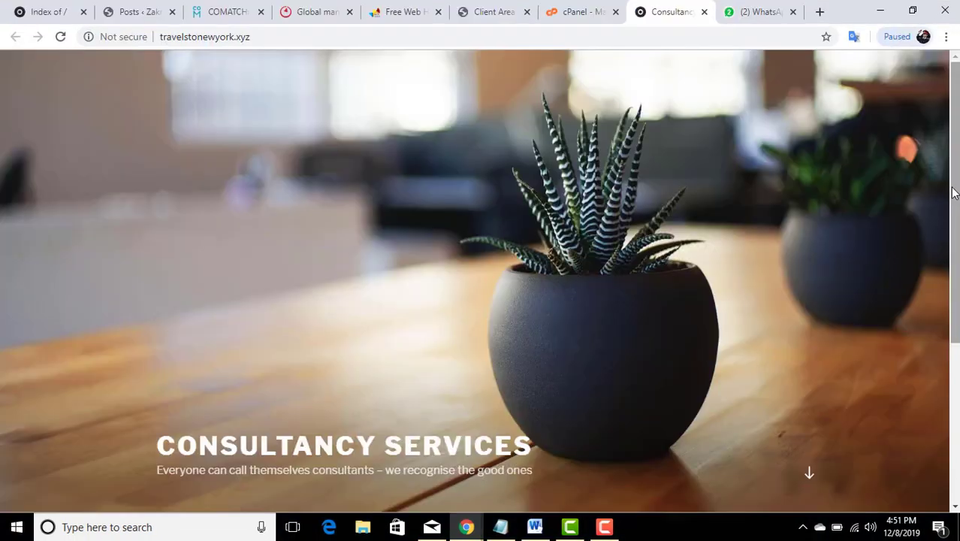
# - Append /wp-admin to travelstonewyork.xyz in the address bar and load it, retrying once
pyautogui.moveTo(256, 35); pyautogui.dragTo(159, 36)
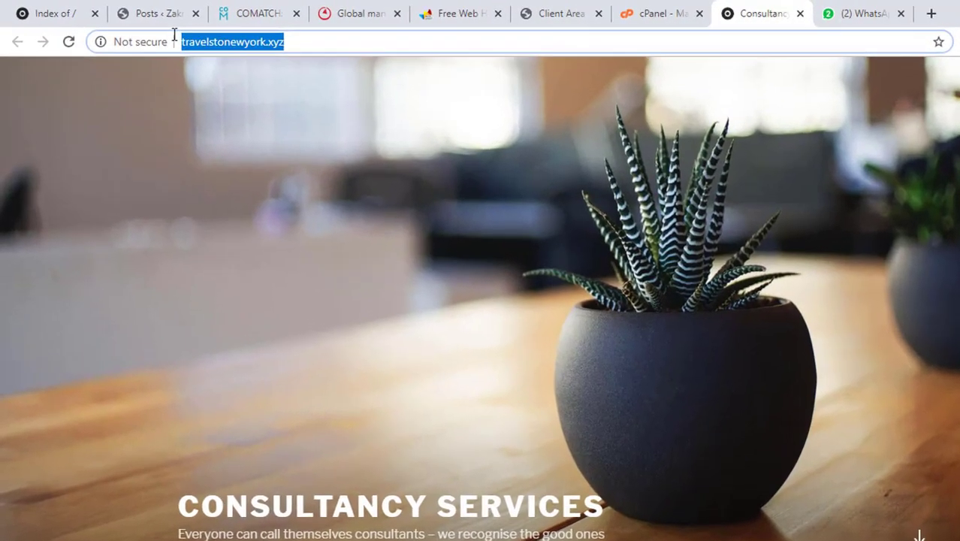
pyautogui.click(264, 34)
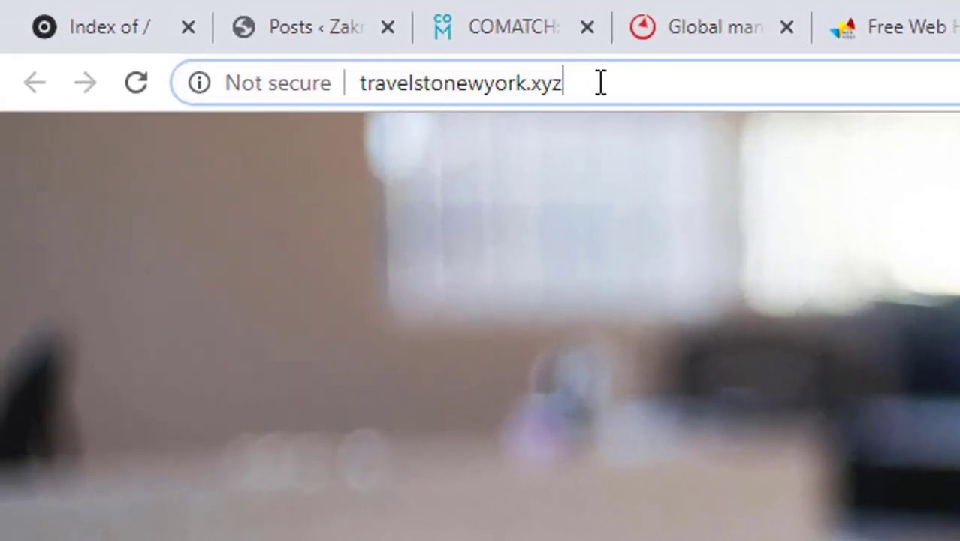
pyautogui.write('/wp-admin')
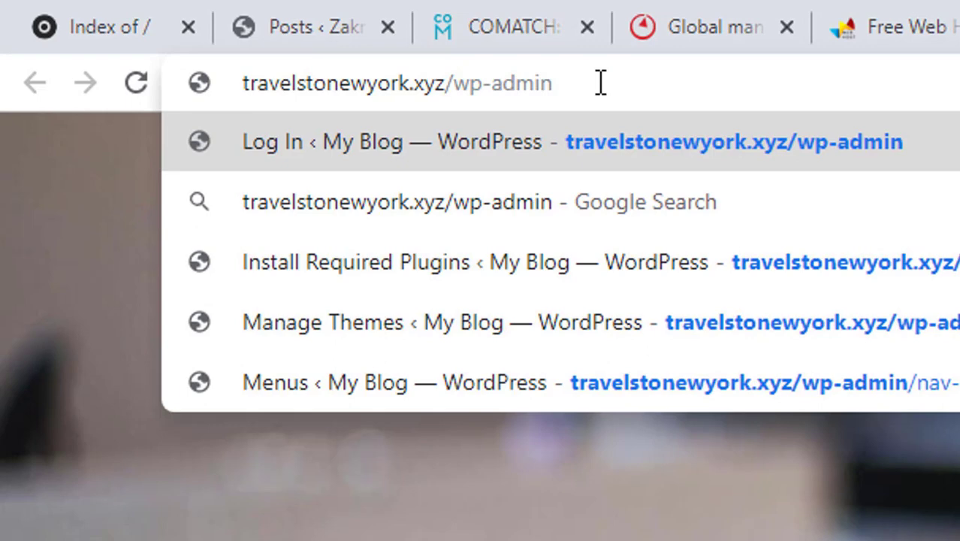
pyautogui.press('Return')
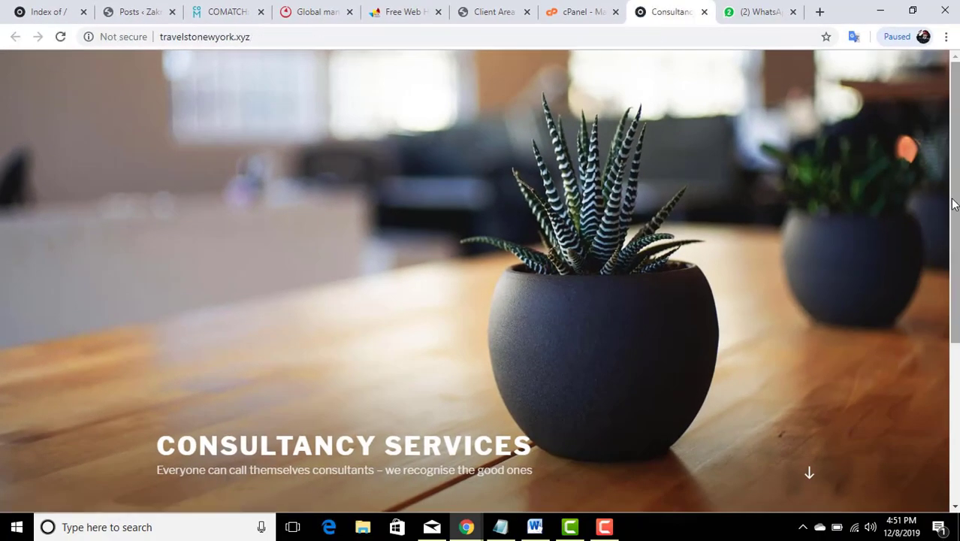
pyautogui.moveTo(258, 37); pyautogui.dragTo(154, 34)
pyautogui.click(266, 36)
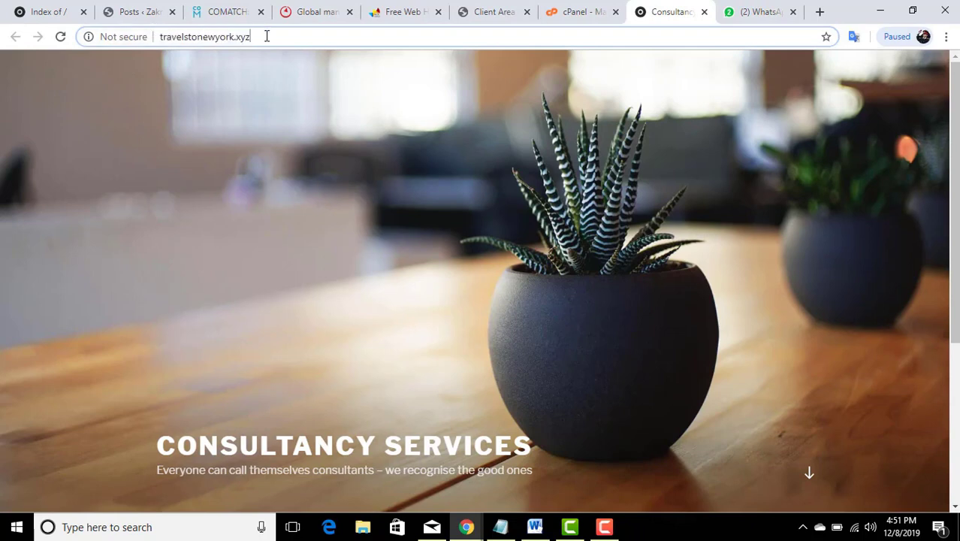
pyautogui.write('/')
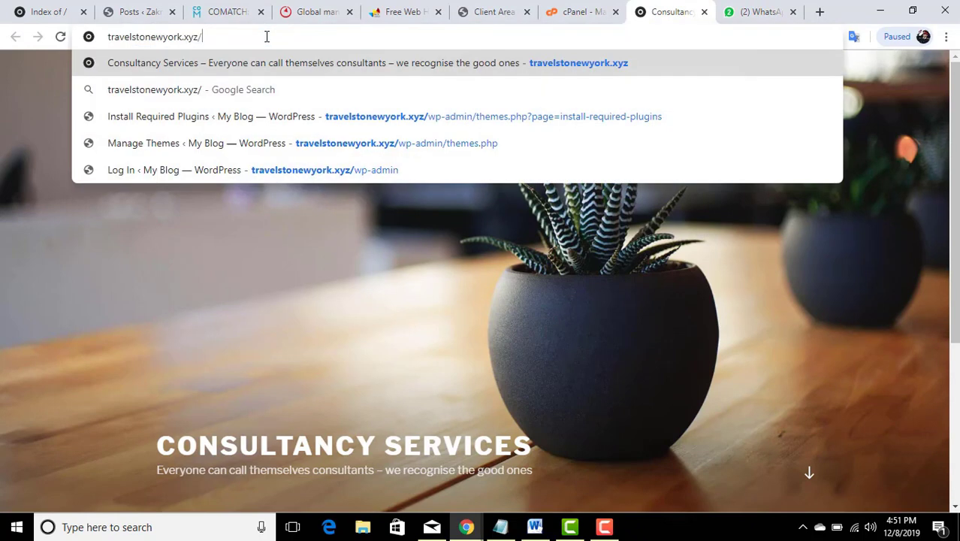
pyautogui.write('wp-admin')
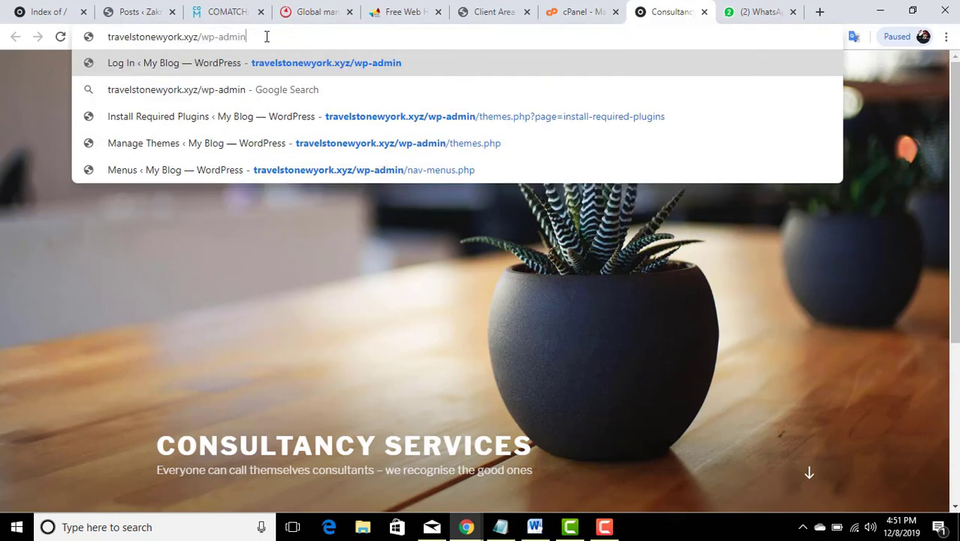
pyautogui.press('Return')
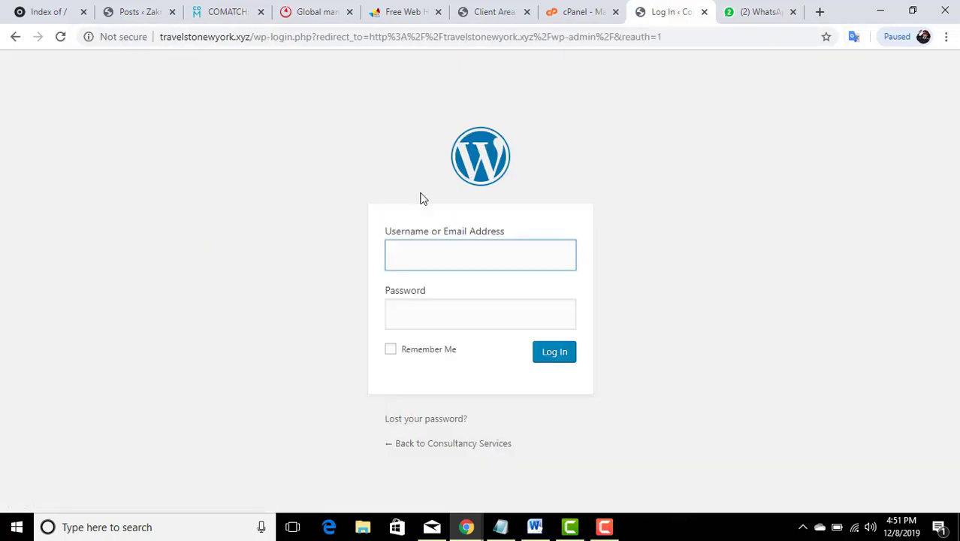
# - Sign in to the WordPress admin with the site's username and password
pyautogui.write('admin')
pyautogui.press('Tab')
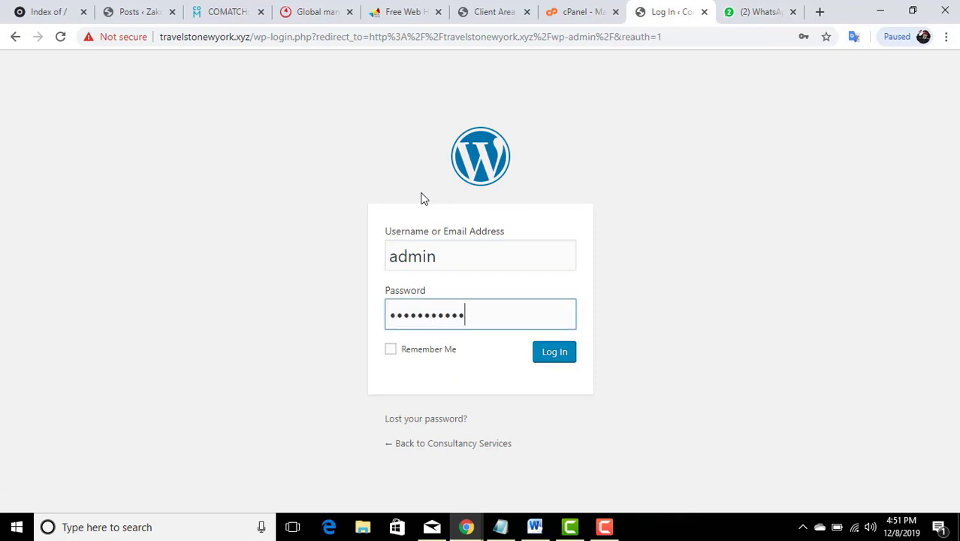
pyautogui.press('Return')
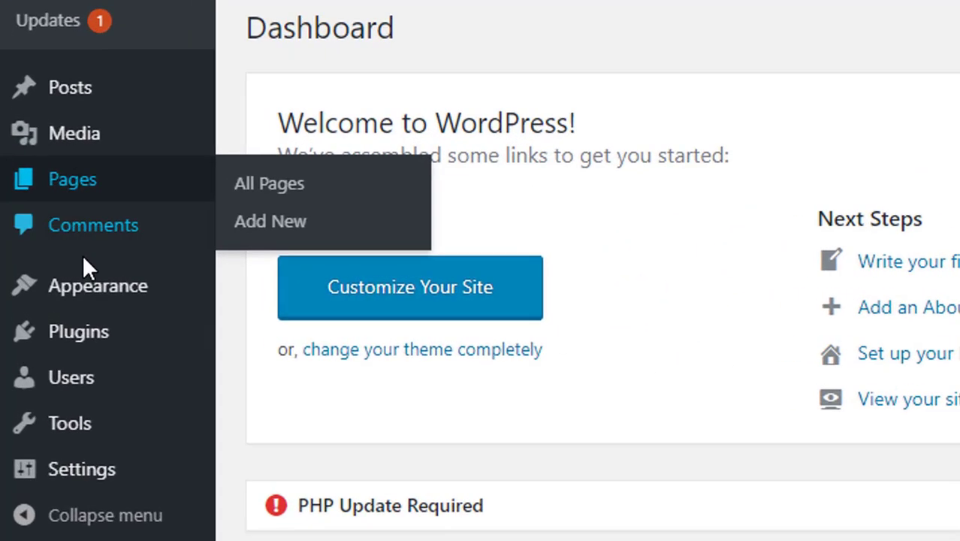
# - Switch to the Zakra site's tab and bring up the Add Themes page
pyautogui.moveTo(52, 282)
pyautogui.scroll(-4, 601, 270)
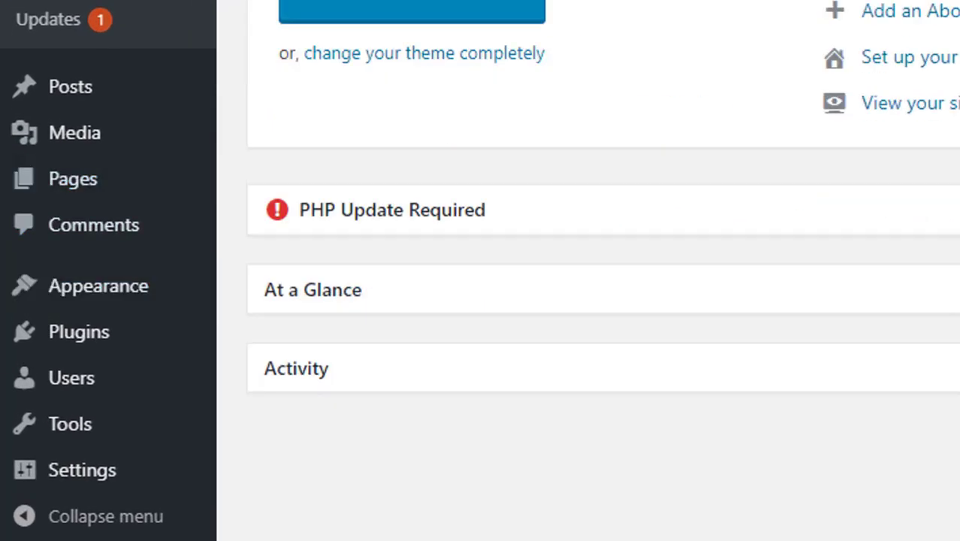
pyautogui.scroll(4, 601, 271)
pyautogui.moveTo(150, 289)
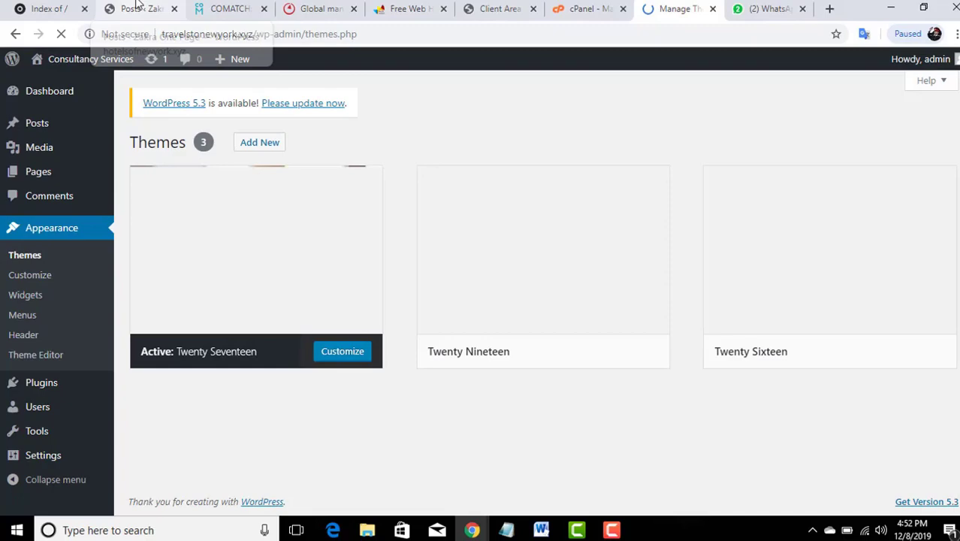
pyautogui.click(137, 5)
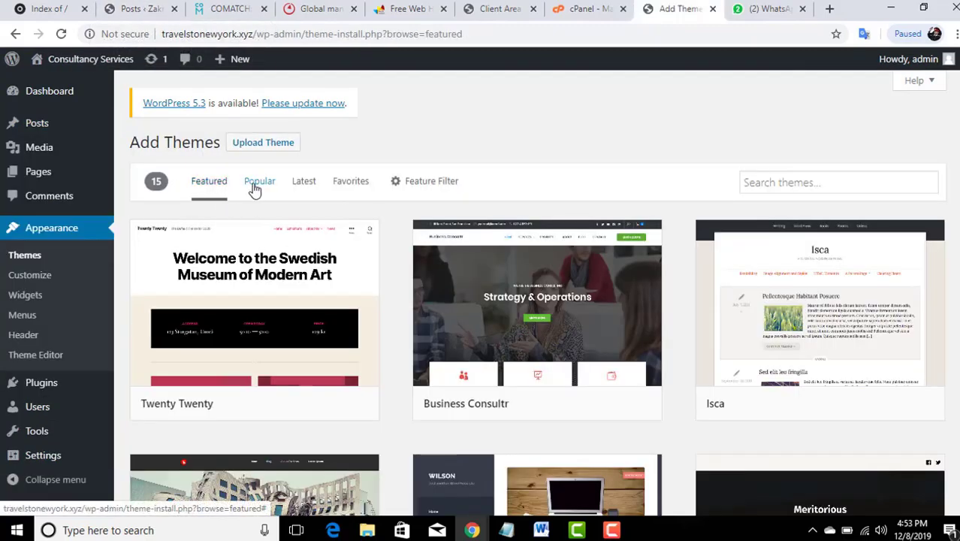
pyautogui.click(260, 187)
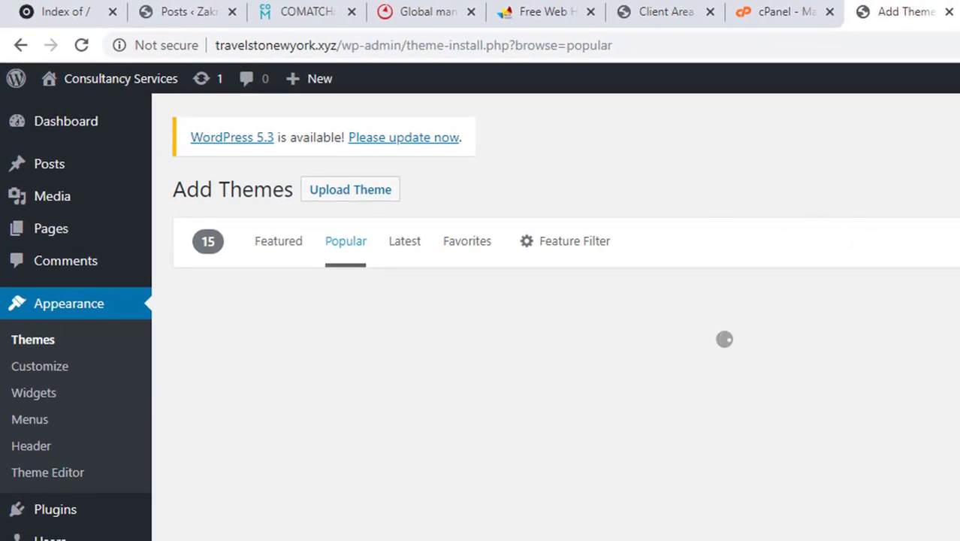
# - Search the theme directory for 'zakr', then install and activate the Zakra theme
pyautogui.click(810, 180)
pyautogui.write('z')
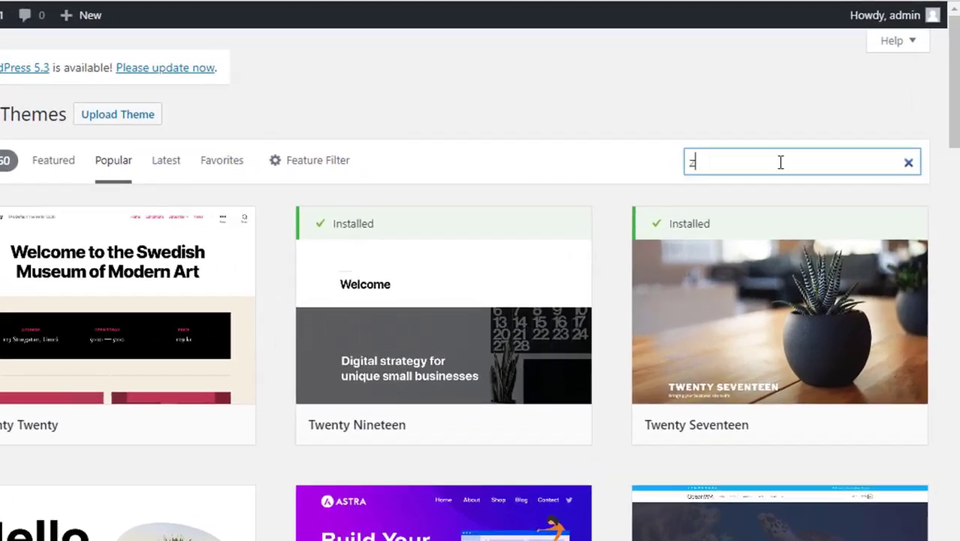
pyautogui.write('akra')
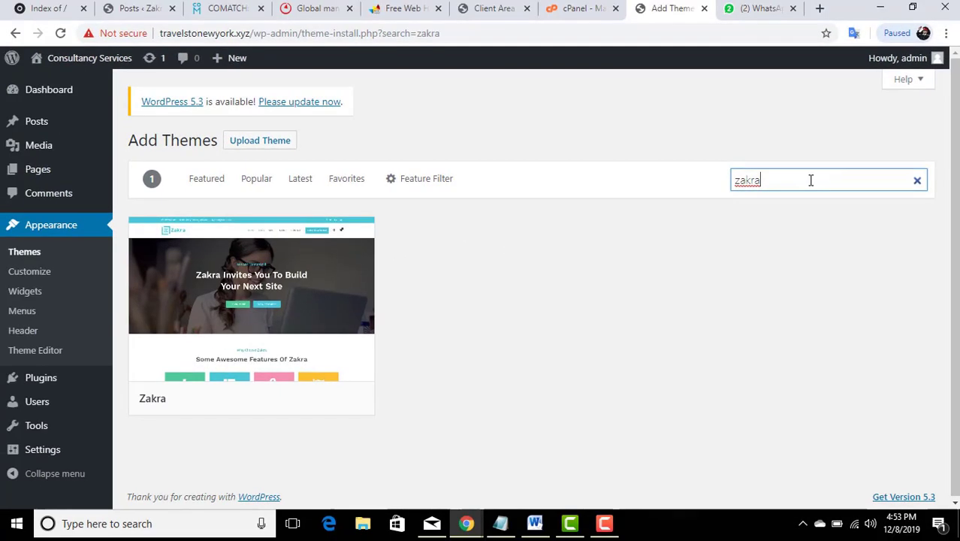
pyautogui.moveTo(273, 354)
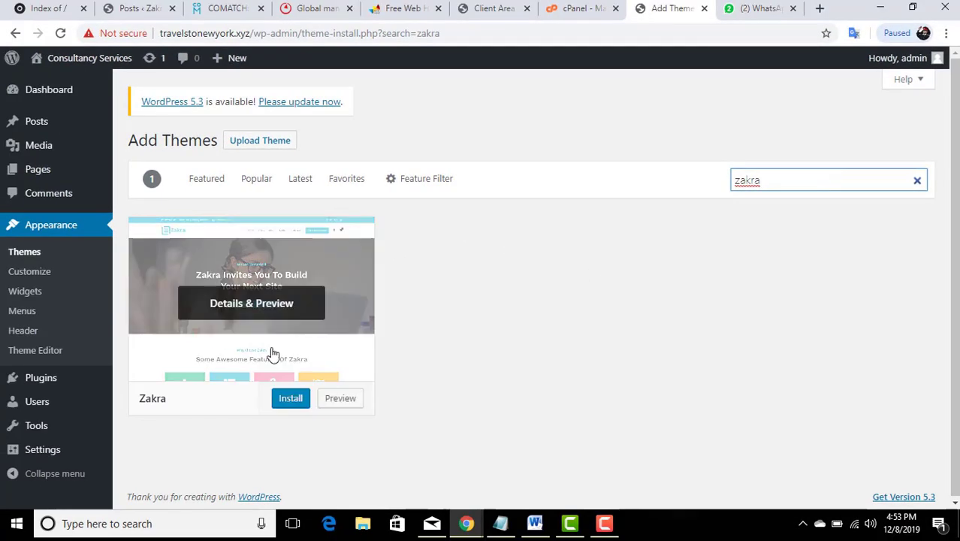
pyautogui.click(293, 398)
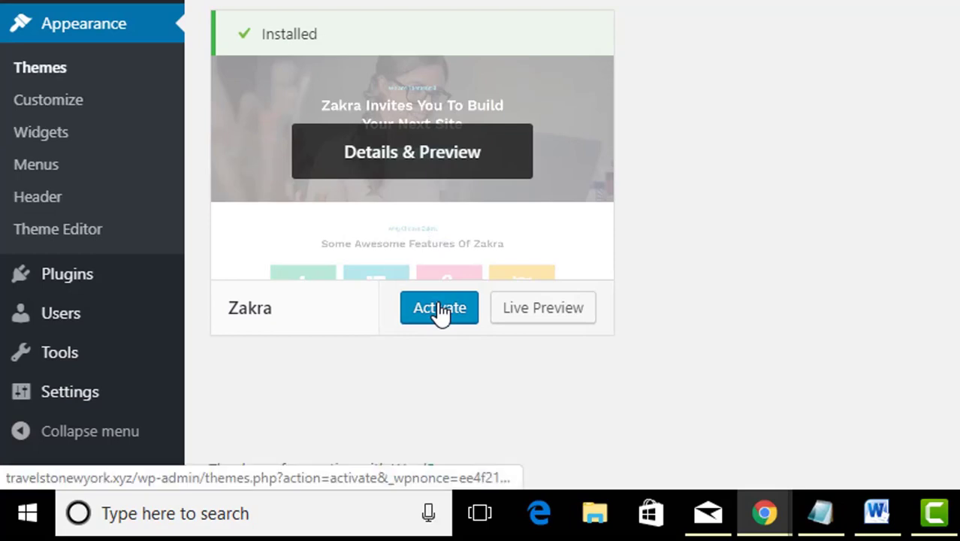
pyautogui.click(441, 311)
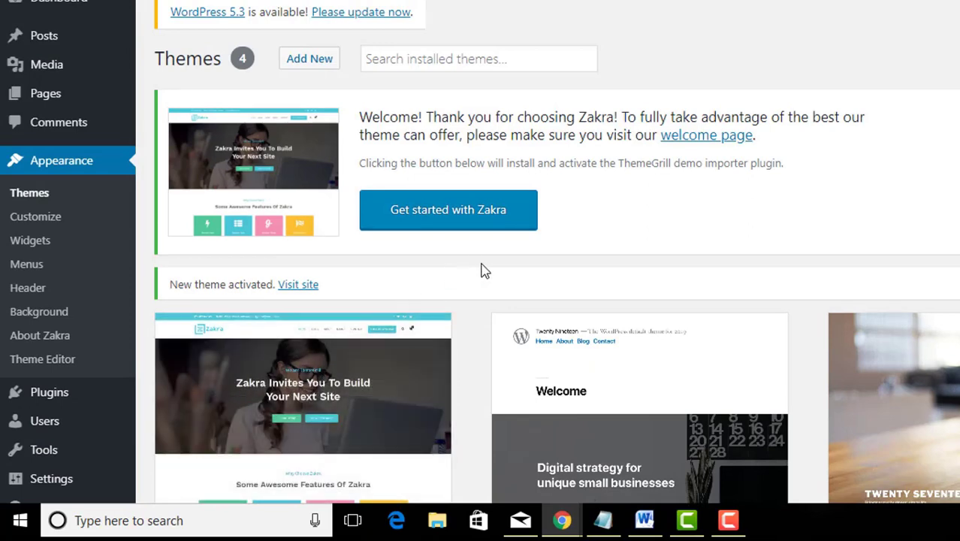
# - Import Zakra's One Page demo through the demo importer, confirm it, and view it live
pyautogui.click(461, 213)
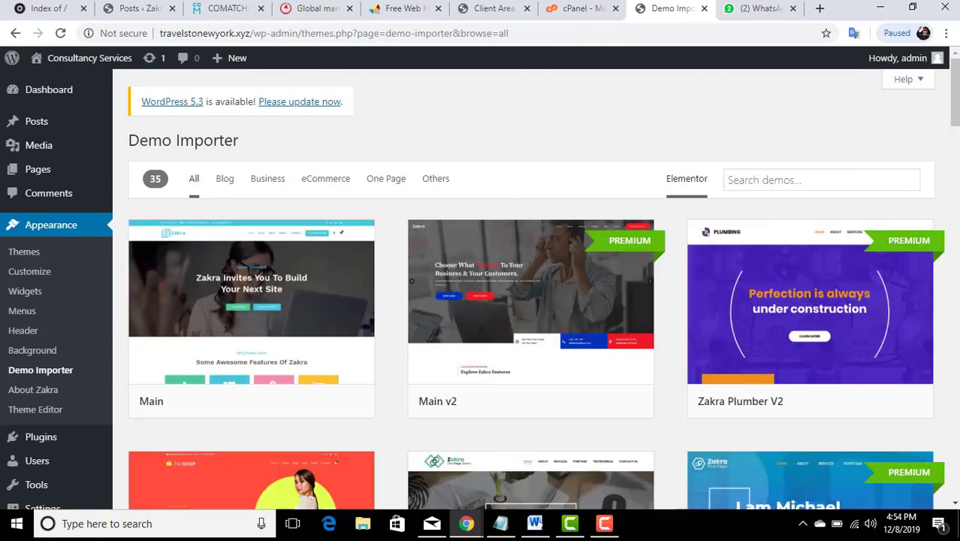
pyautogui.moveTo(956, 99); pyautogui.dragTo(958, 135)
pyautogui.moveTo(530, 286)
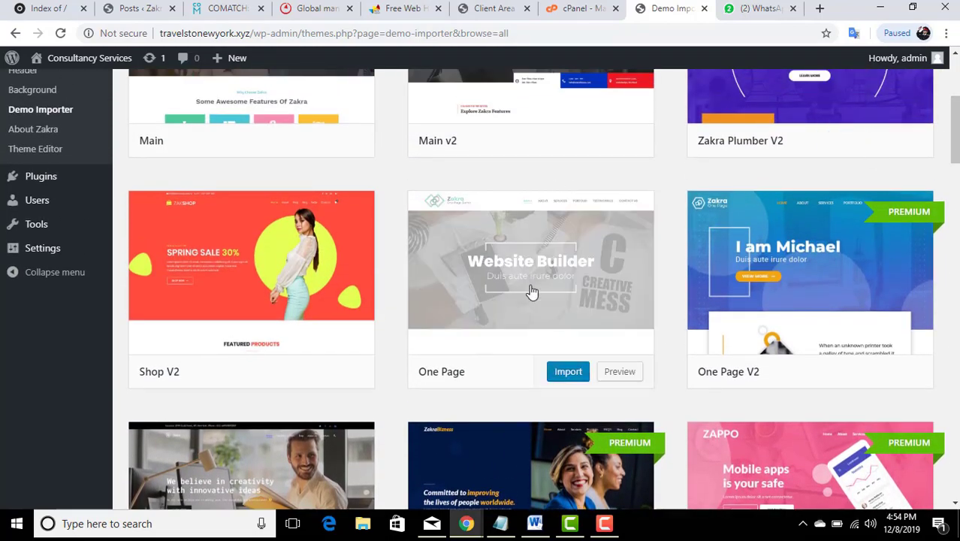
pyautogui.click(569, 371)
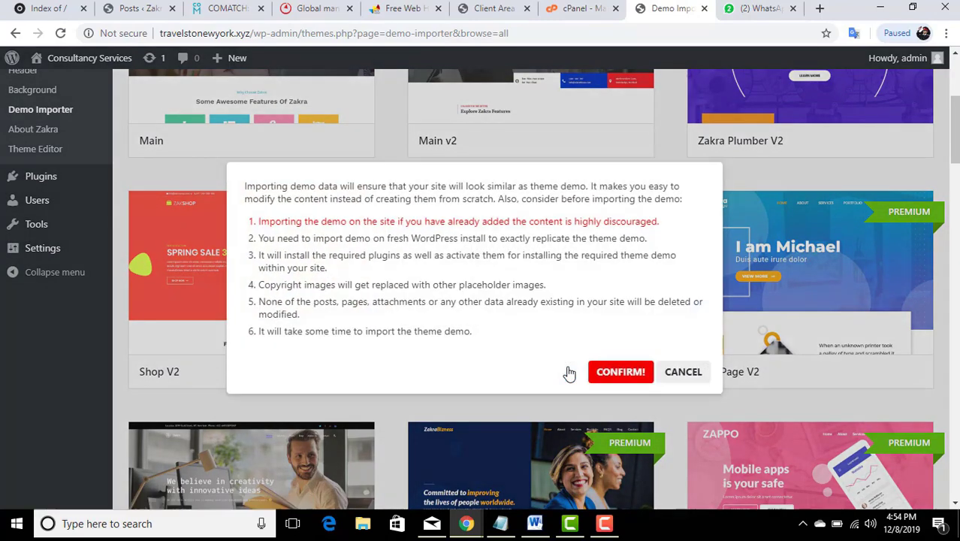
pyautogui.click(621, 372)
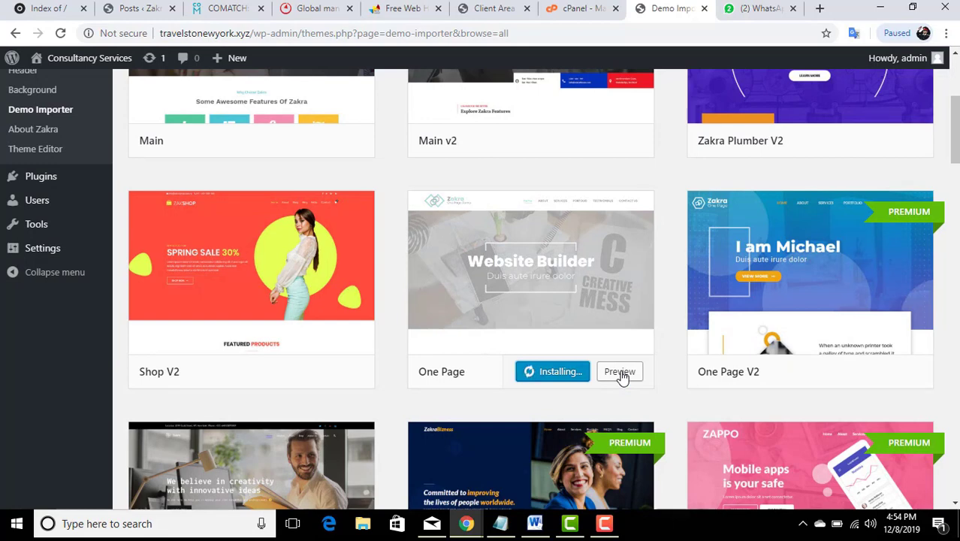
pyautogui.click(560, 371)
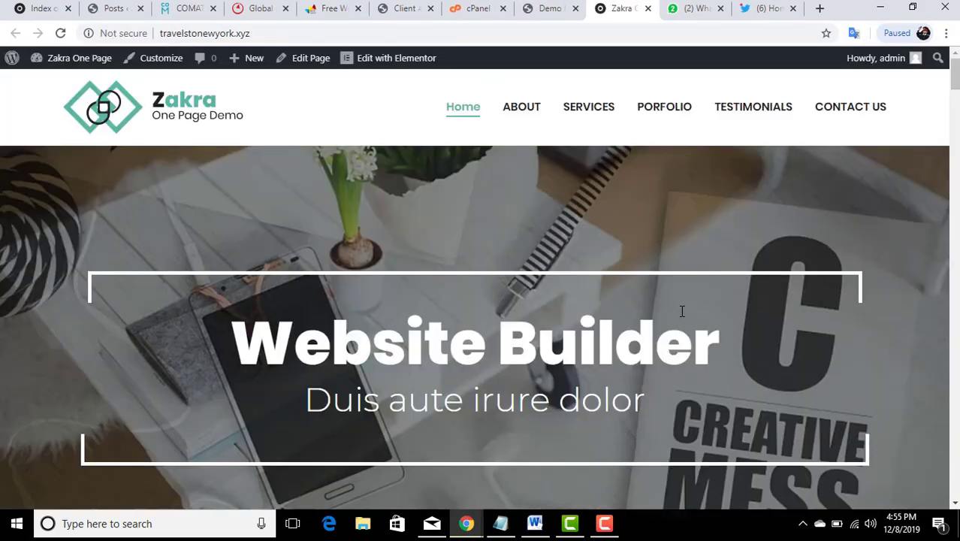
pyautogui.scroll(-8, 481, 286)
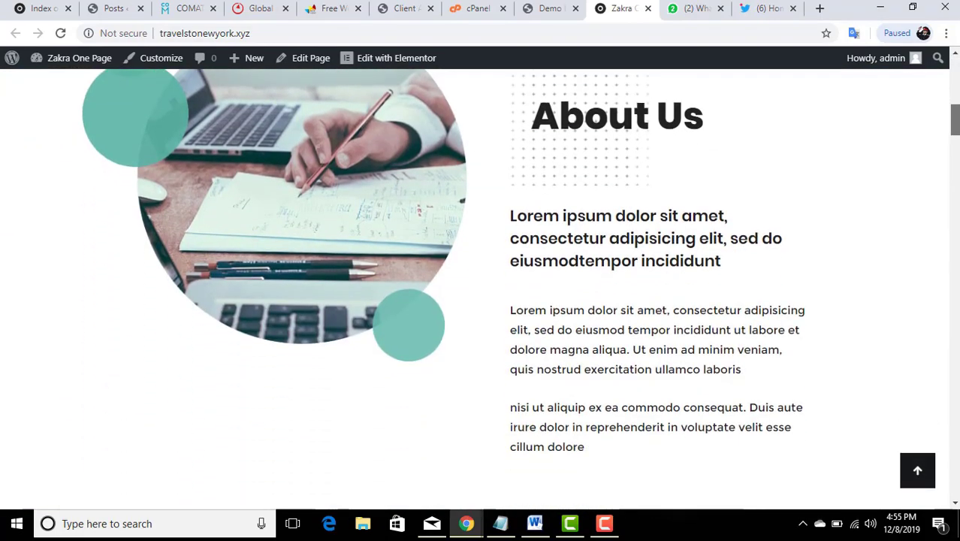
pyautogui.scroll(-7, 480, 285)
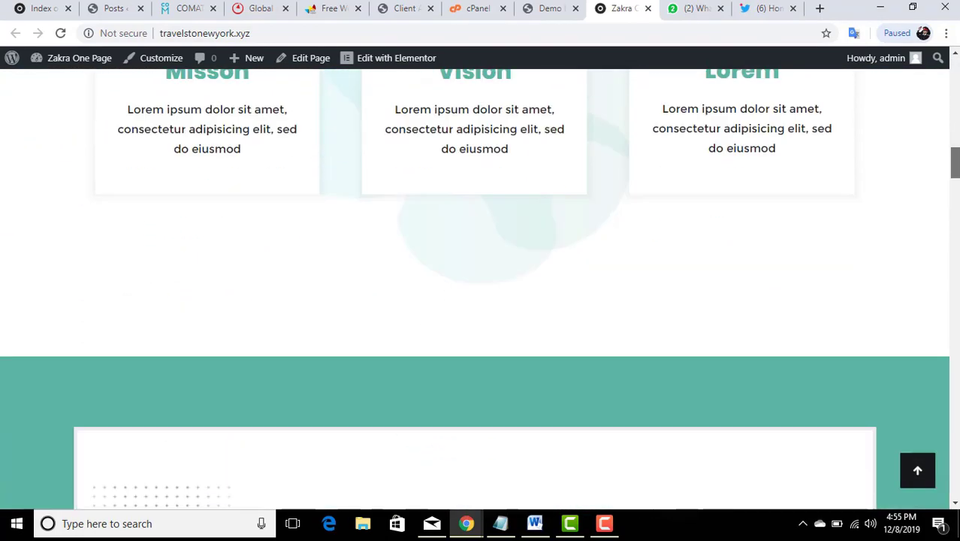
pyautogui.scroll(-5, 480, 285)
pyautogui.scroll(-2, 480, 286)
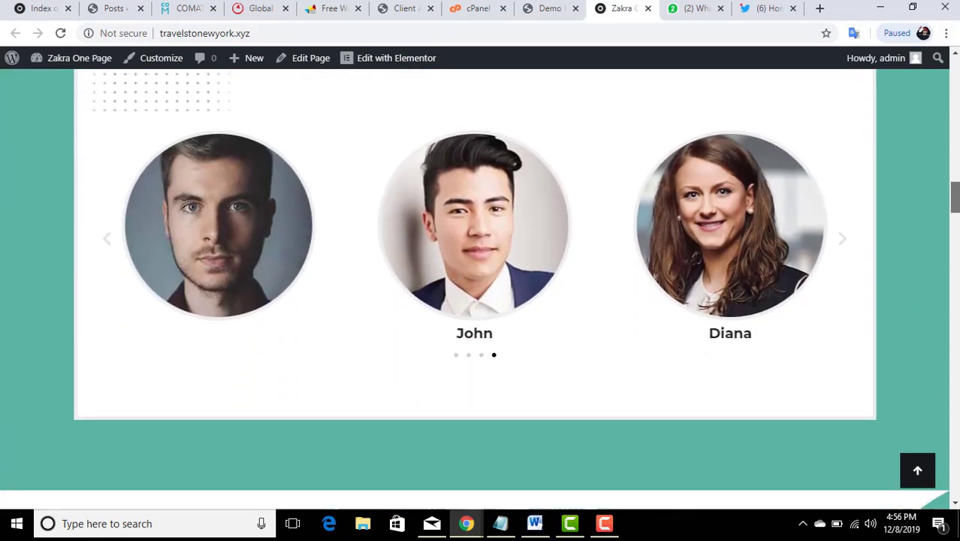
pyautogui.scroll(-7, 480, 286)
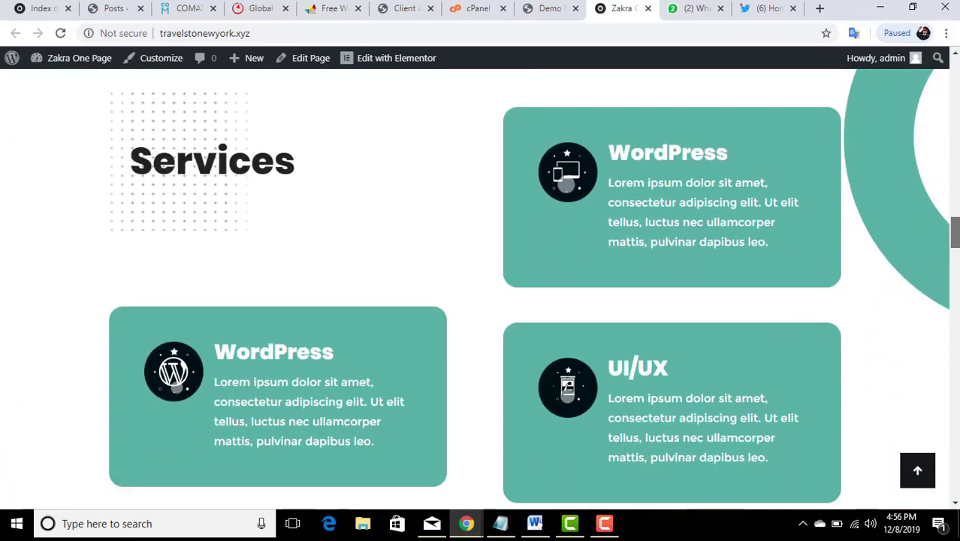
pyautogui.scroll(-1, 534, 290)
pyautogui.scroll(-10, 481, 290)
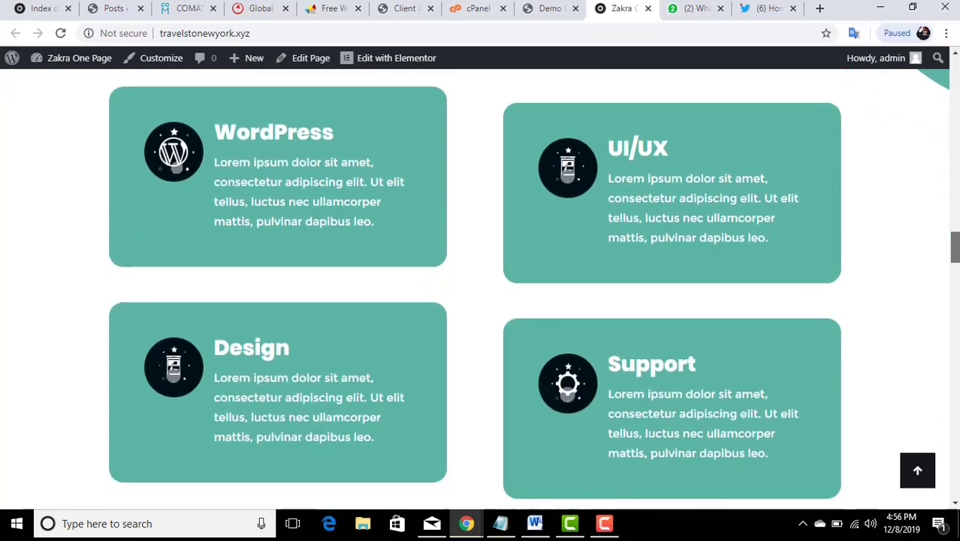
pyautogui.scroll(-3, 480, 289)
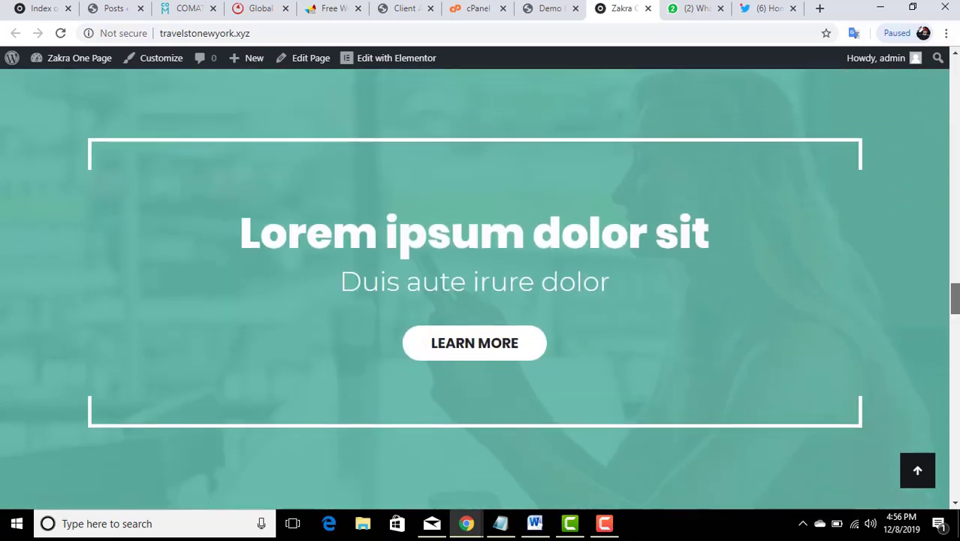
pyautogui.scroll(-10, 480, 289)
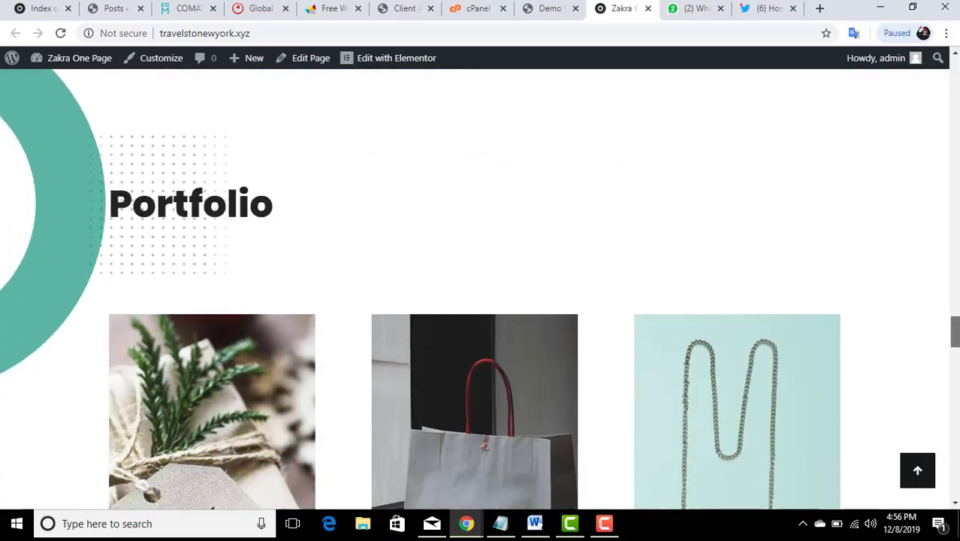
pyautogui.scroll(-8, 480, 289)
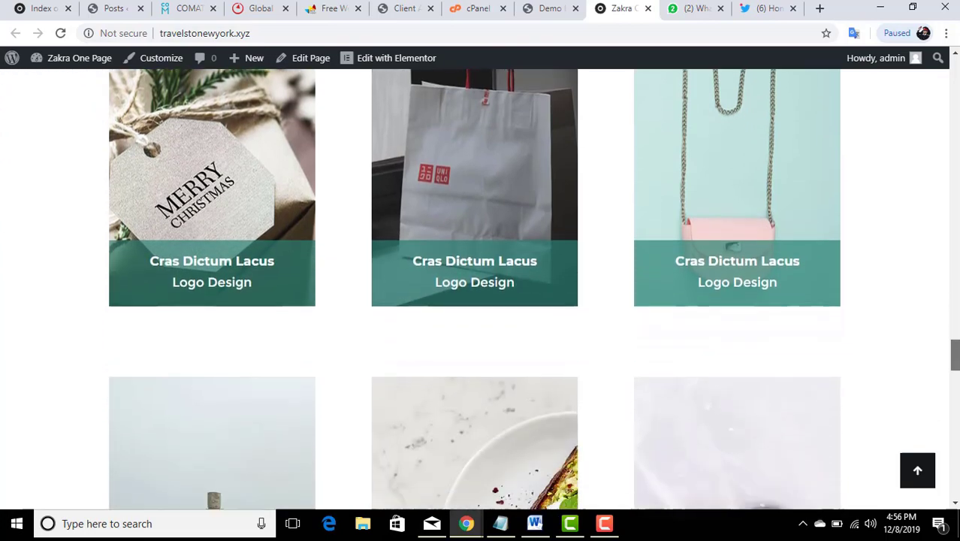
pyautogui.scroll(-7, 480, 290)
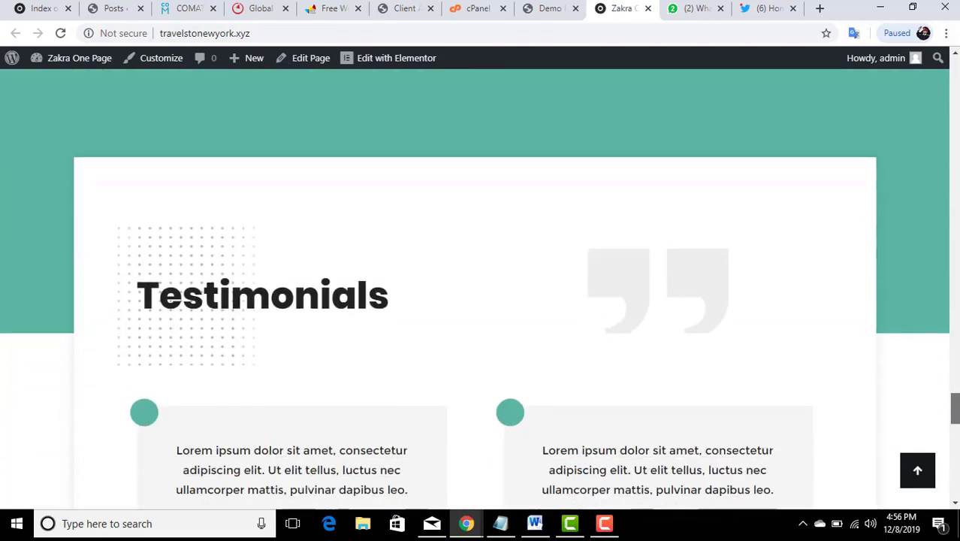
pyautogui.scroll(-9, 955, 451)
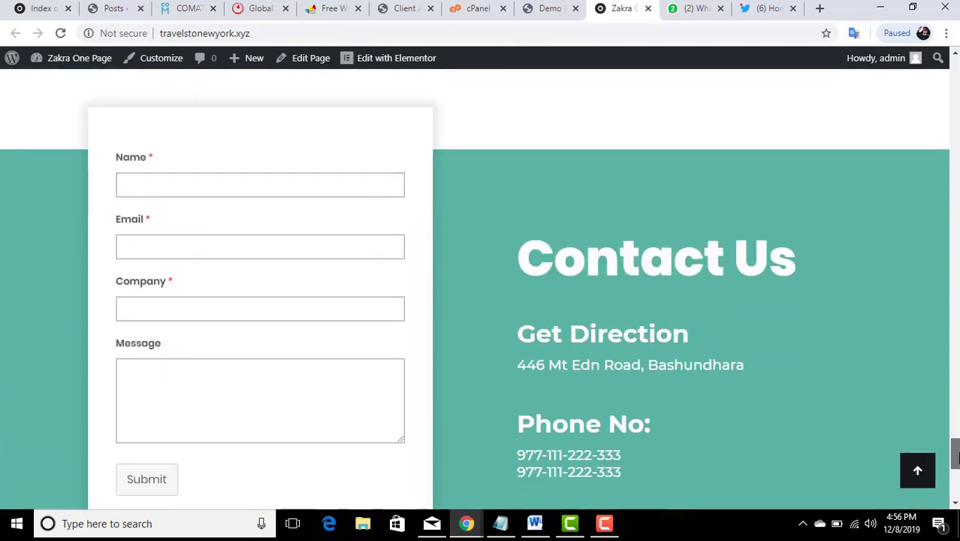
pyautogui.moveTo(956, 464); pyautogui.dragTo(955, 69)
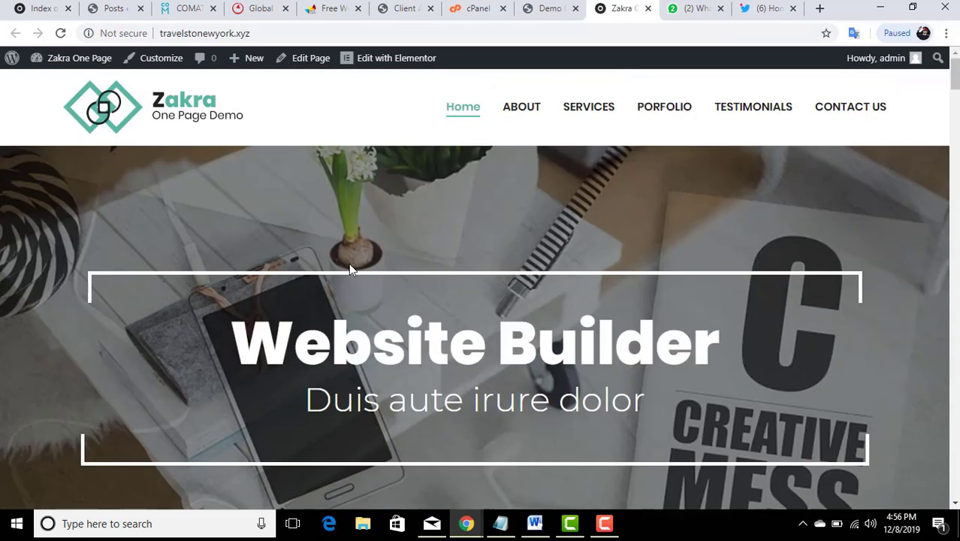
pyautogui.click(521, 107)
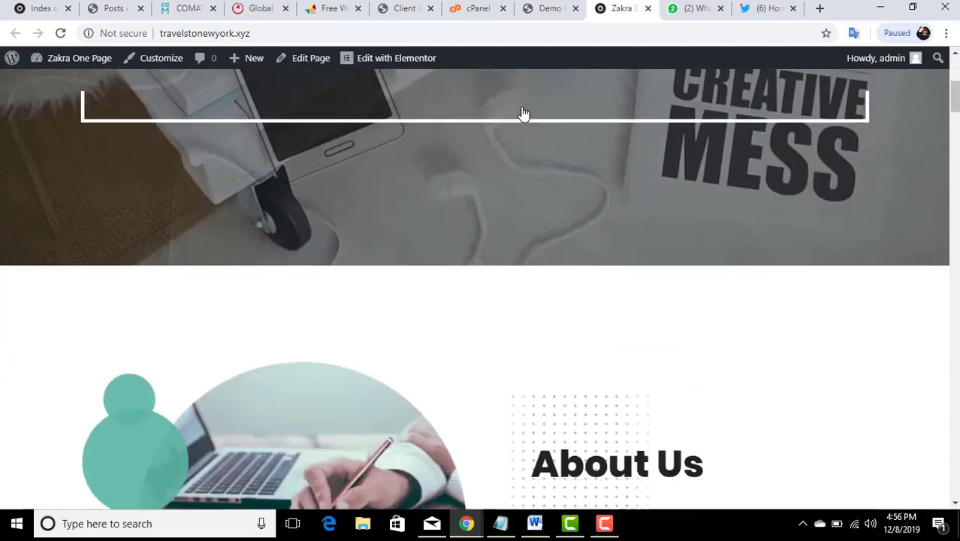
pyautogui.click(917, 471)
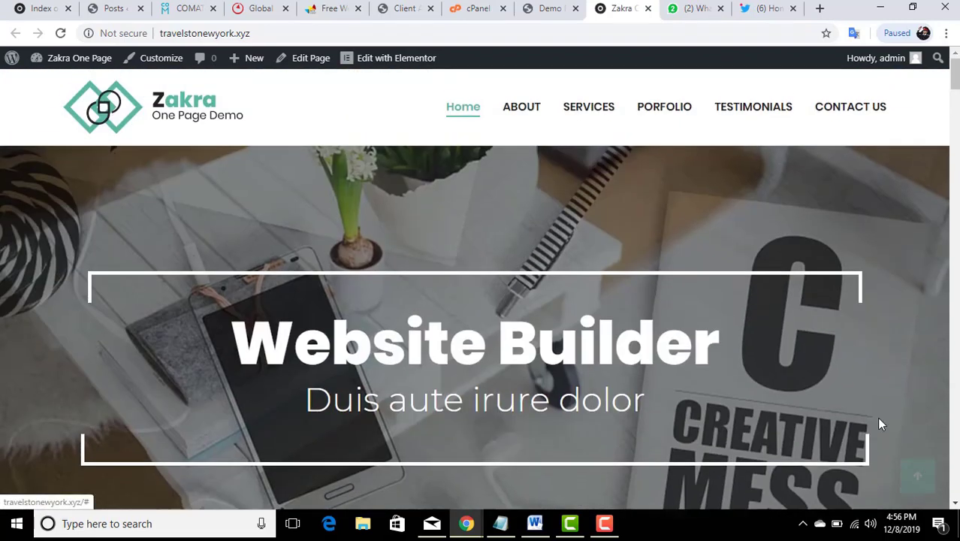
pyautogui.click(590, 109)
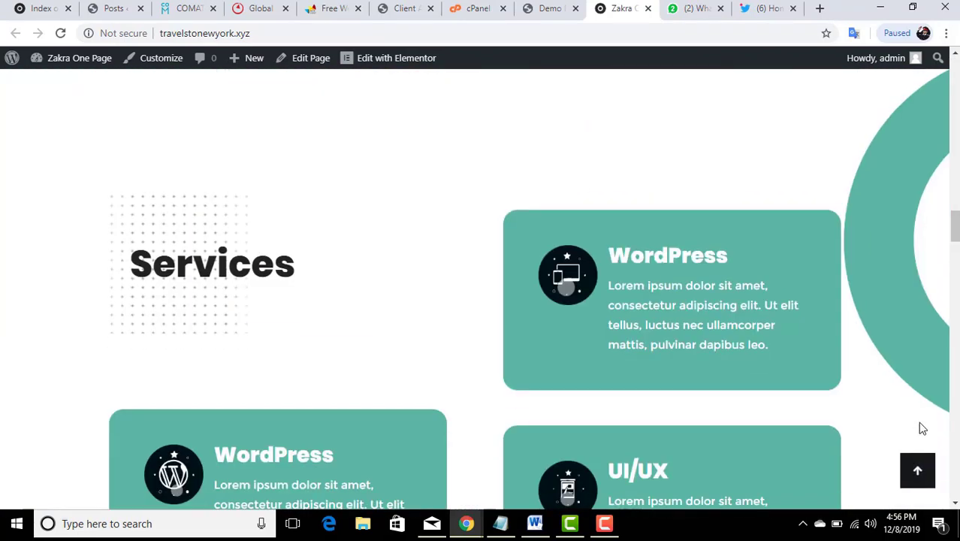
pyautogui.click(918, 471)
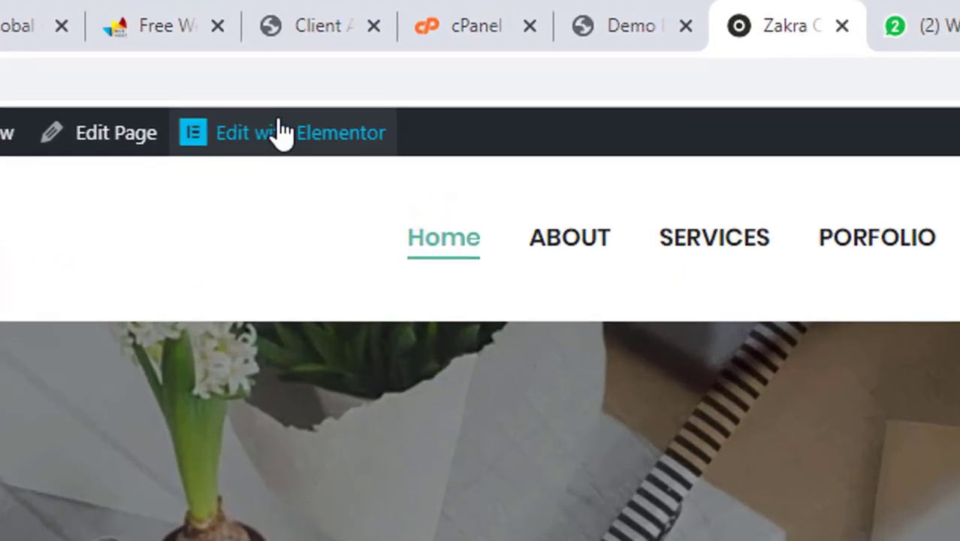
# - In Elementor, replace the Website Builder heading with 'Best Consultancy Services in New York'
pyautogui.click(295, 138)
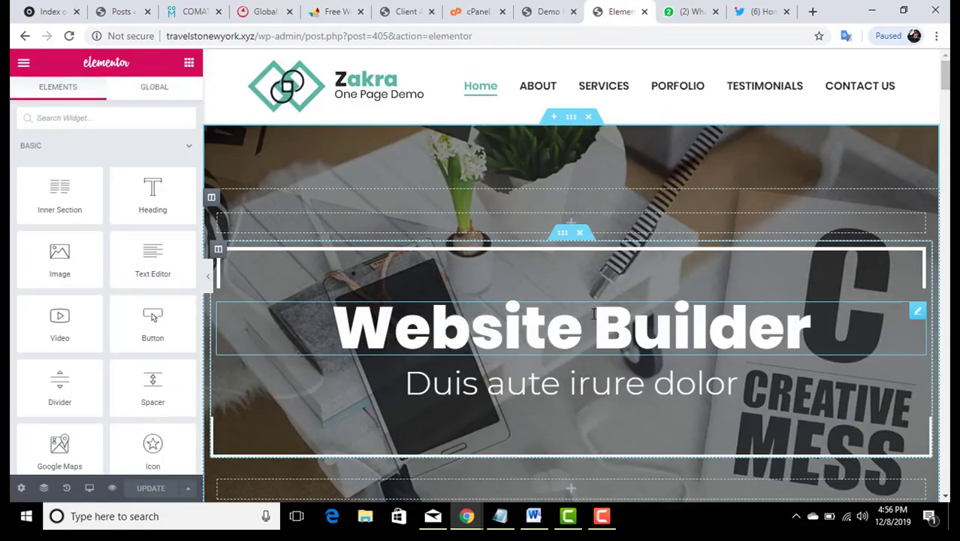
pyautogui.moveTo(946, 86)
pyautogui.mouseDown()
pyautogui.moveTo(949, 277)
pyautogui.moveTo(945, 81)
pyautogui.mouseUp()
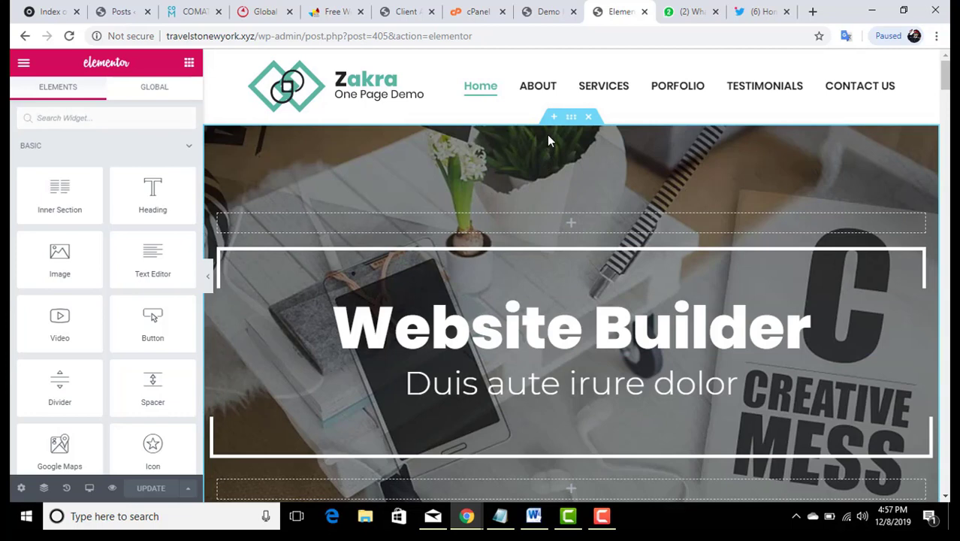
pyautogui.click(562, 324)
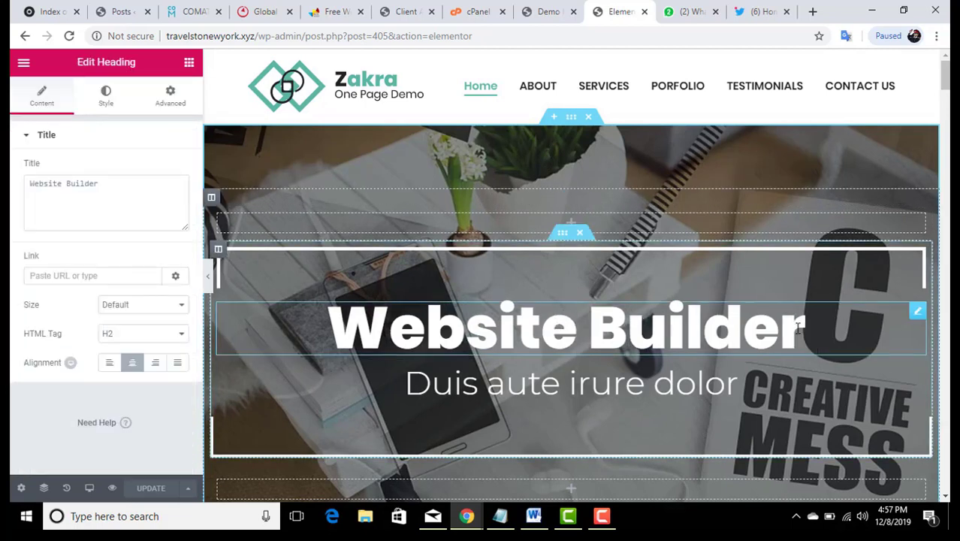
pyautogui.moveTo(815, 327); pyautogui.dragTo(330, 318)
pyautogui.write('Best')
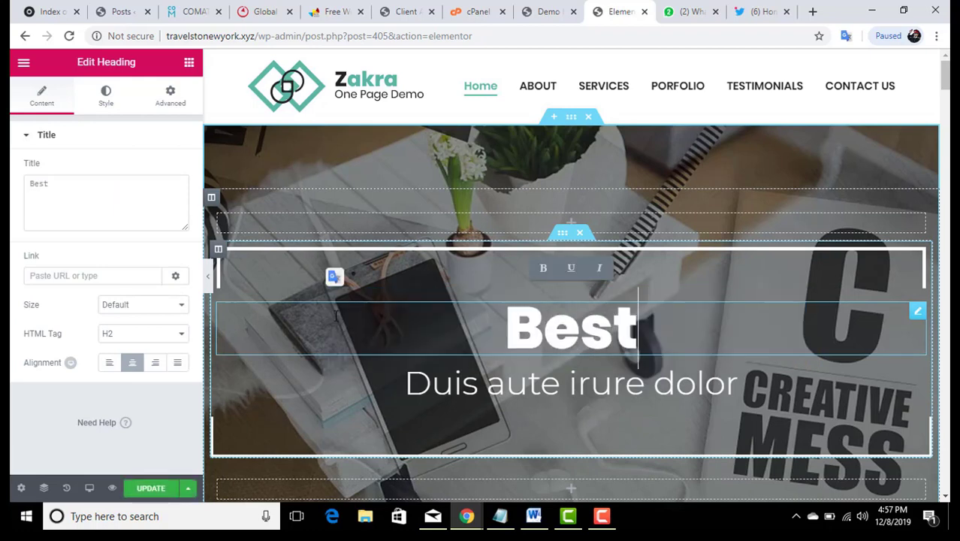
pyautogui.write(' Consultancy')
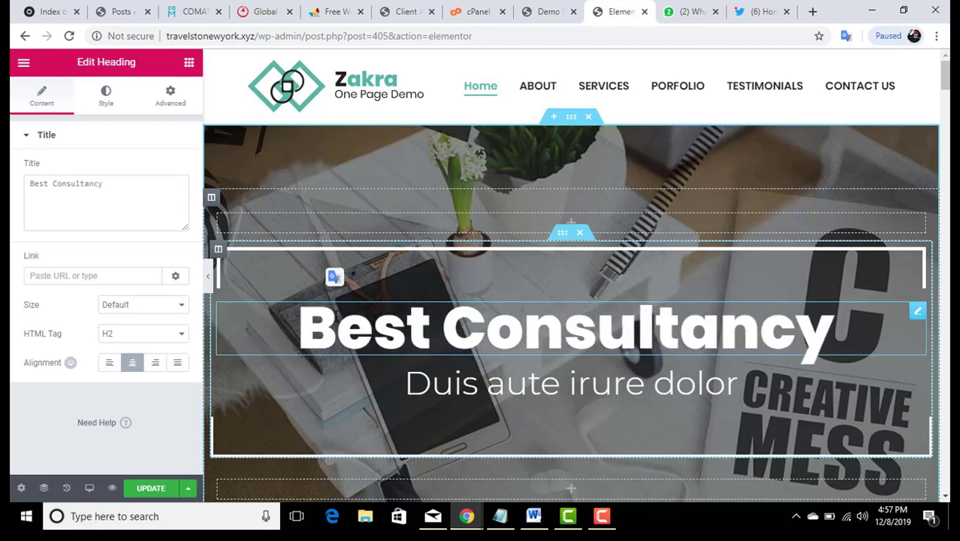
pyautogui.write(' Services')
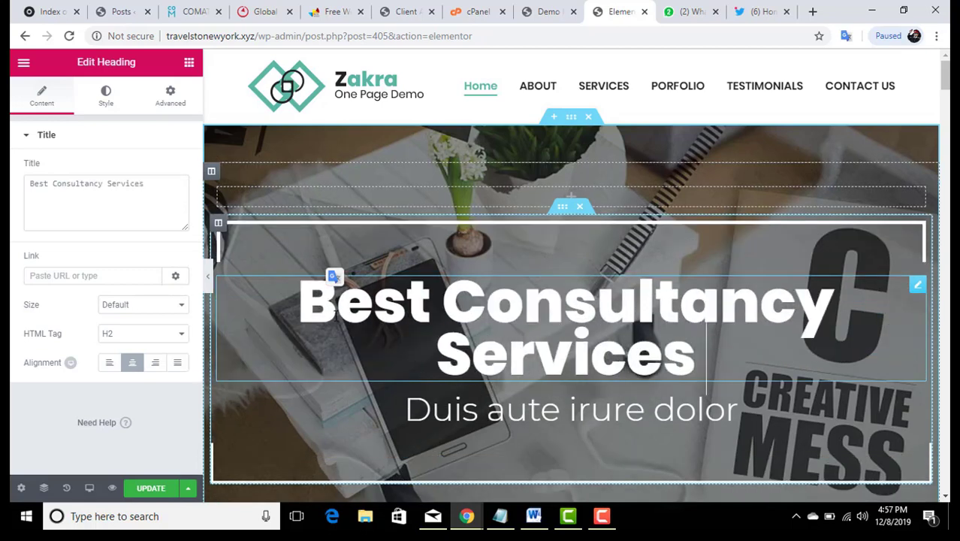
pyautogui.write(' in Ne')
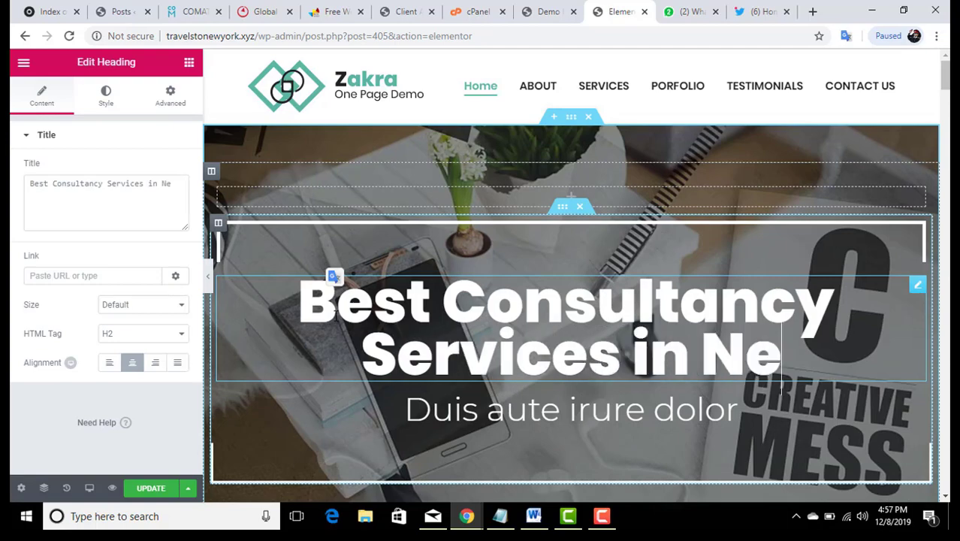
pyautogui.write('w York')
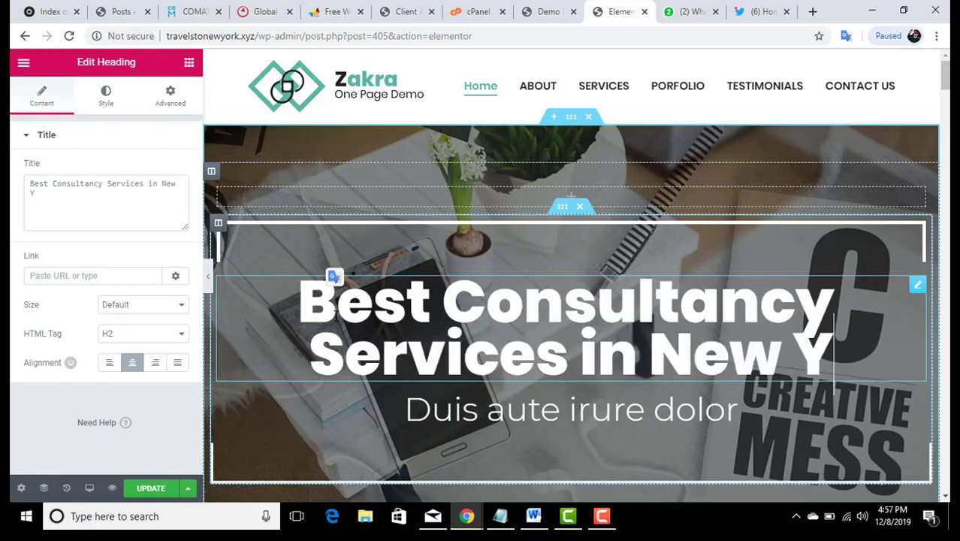
# - Replace the Duis aute irure dolor subtitle with 'We Are The Best In Our Services'
pyautogui.scroll(-3, 510, 279)
pyautogui.tripleClick(510, 278)
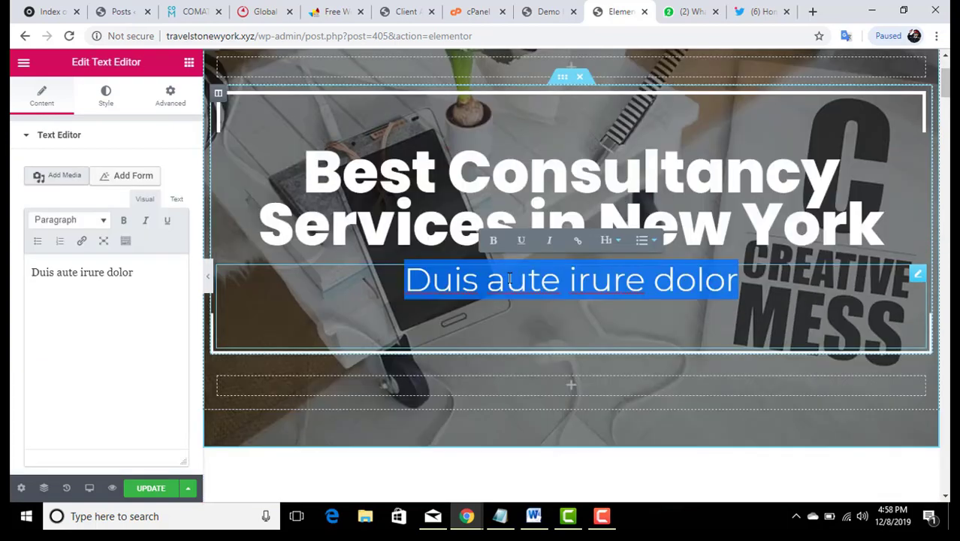
pyautogui.write('We ')
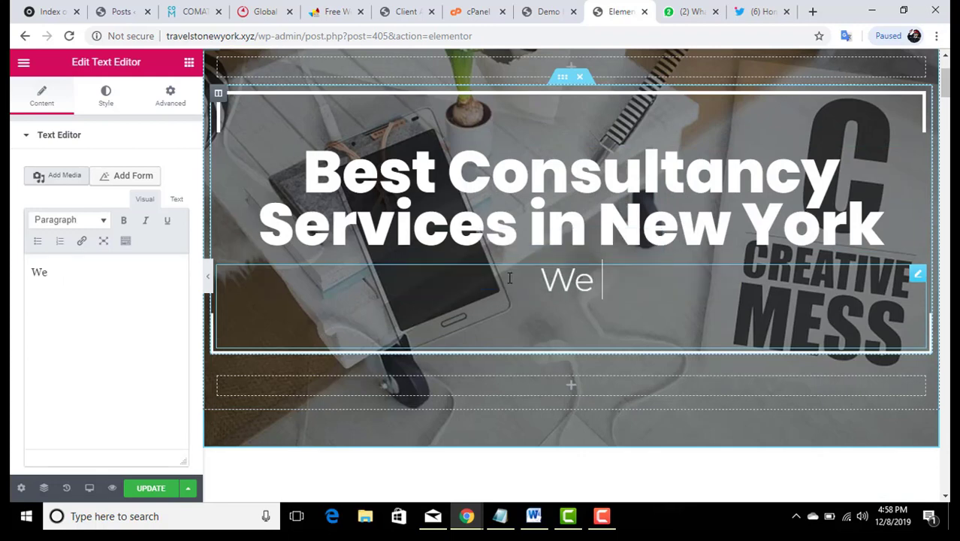
pyautogui.write('Are The')
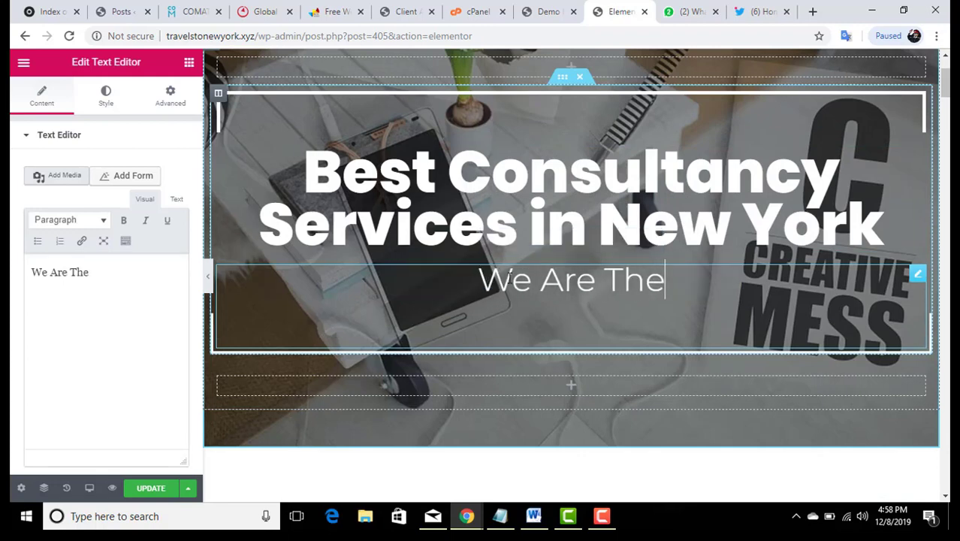
pyautogui.write(' Best I')
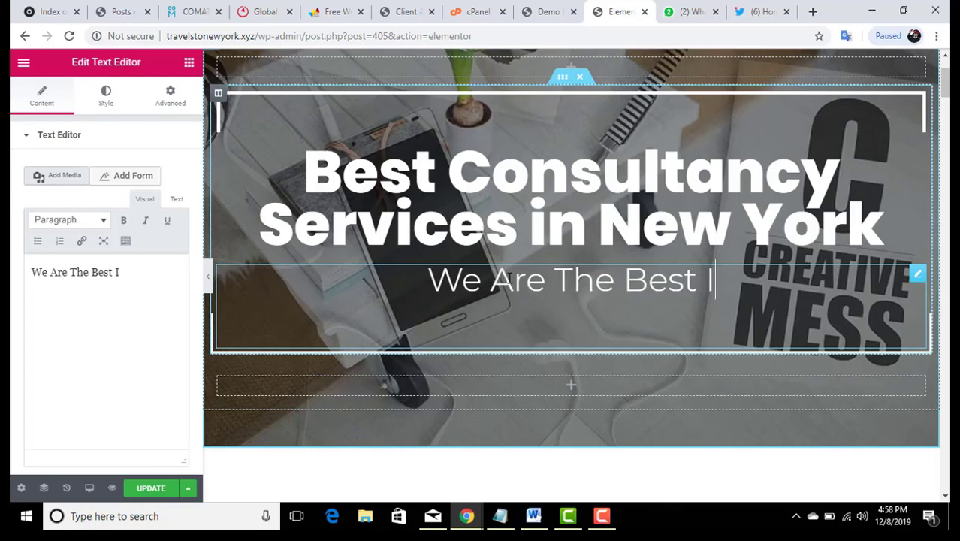
pyautogui.write('n Our Se')
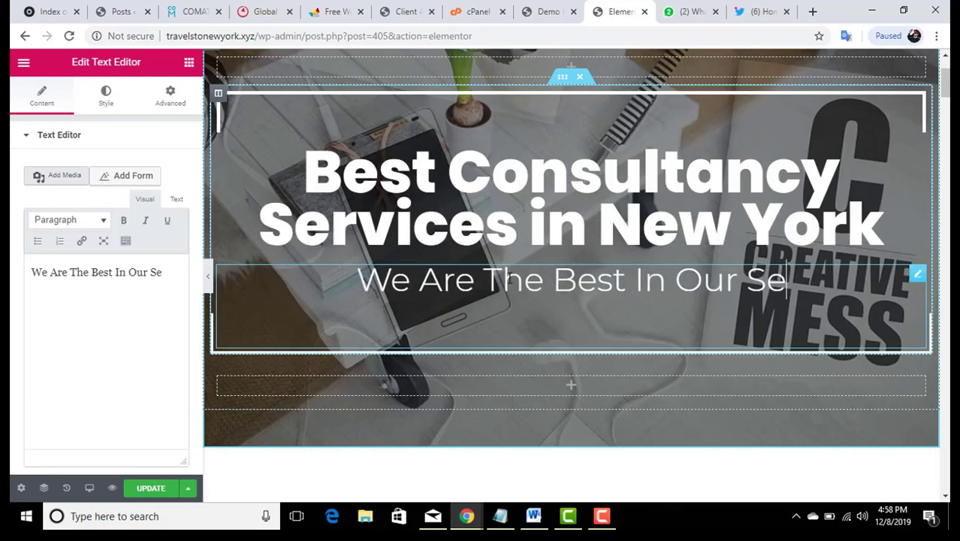
pyautogui.write('rvices')
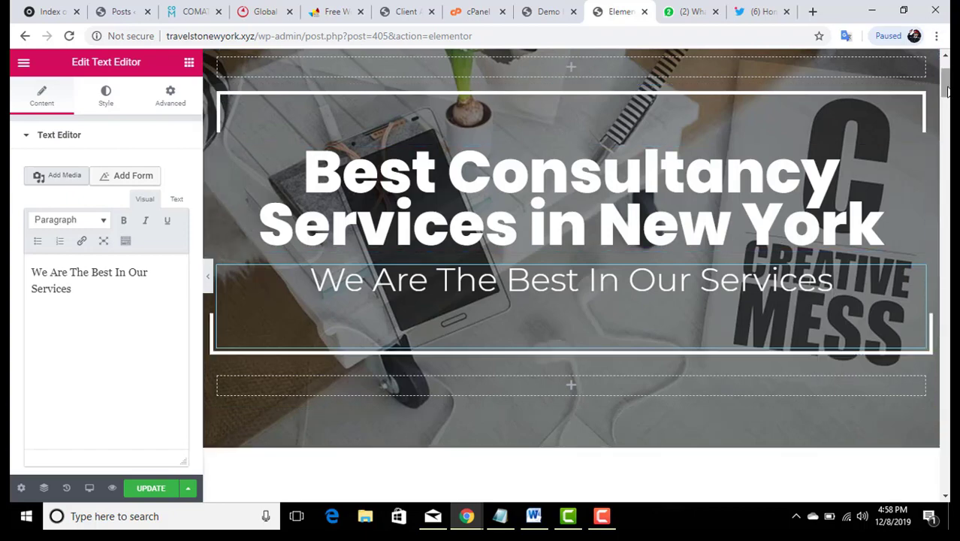
pyautogui.moveTo(948, 89); pyautogui.dragTo(948, 76)
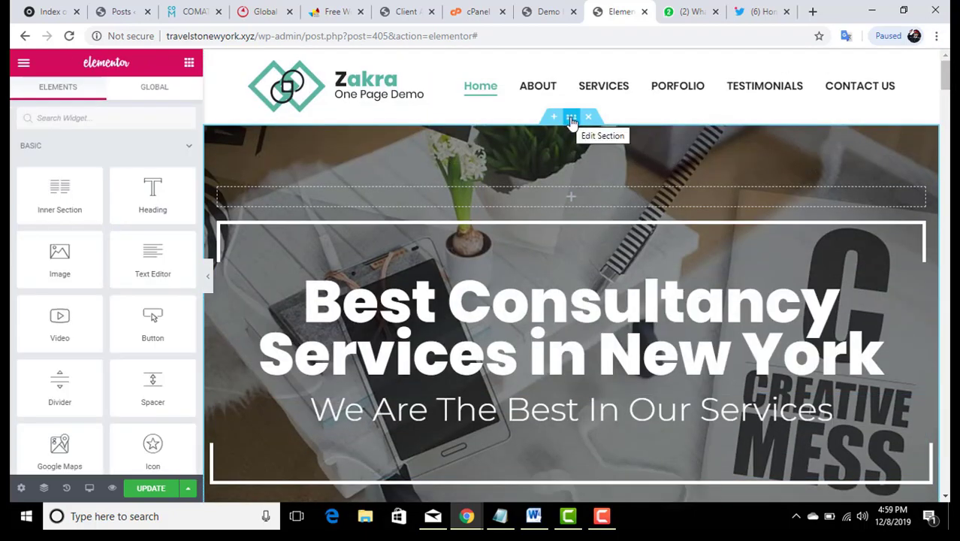
# - From the hero section's Style background image, upload consultancy.jpg from the computer
pyautogui.click(572, 118)
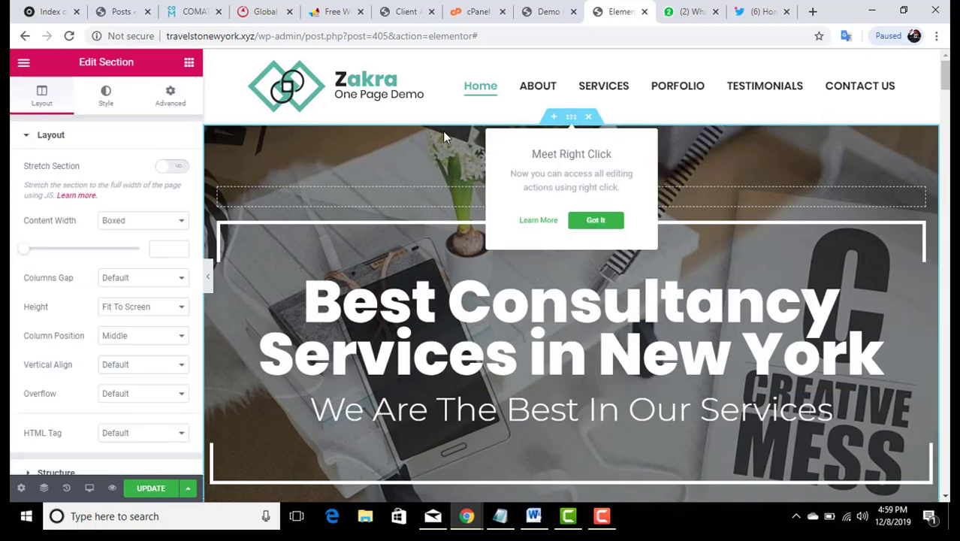
pyautogui.click(107, 98)
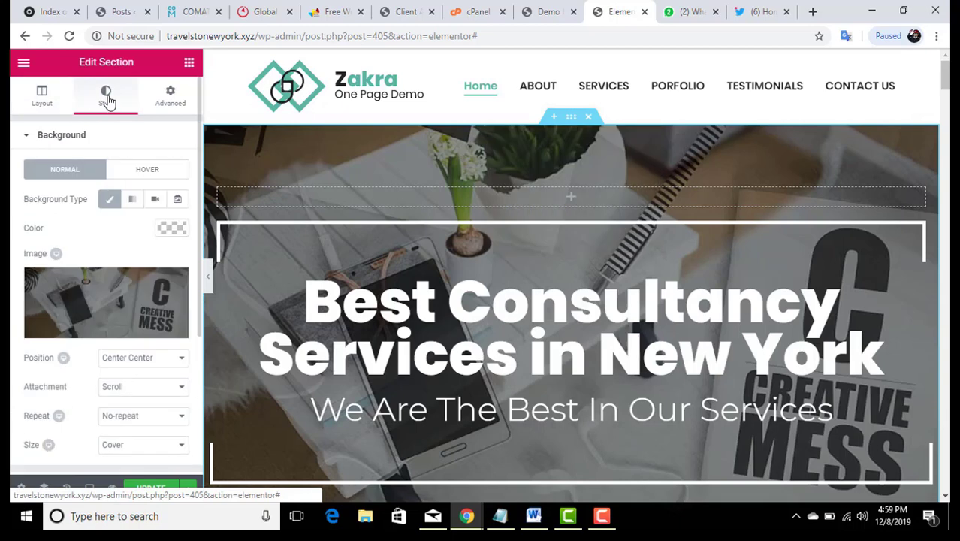
pyautogui.moveTo(123, 284)
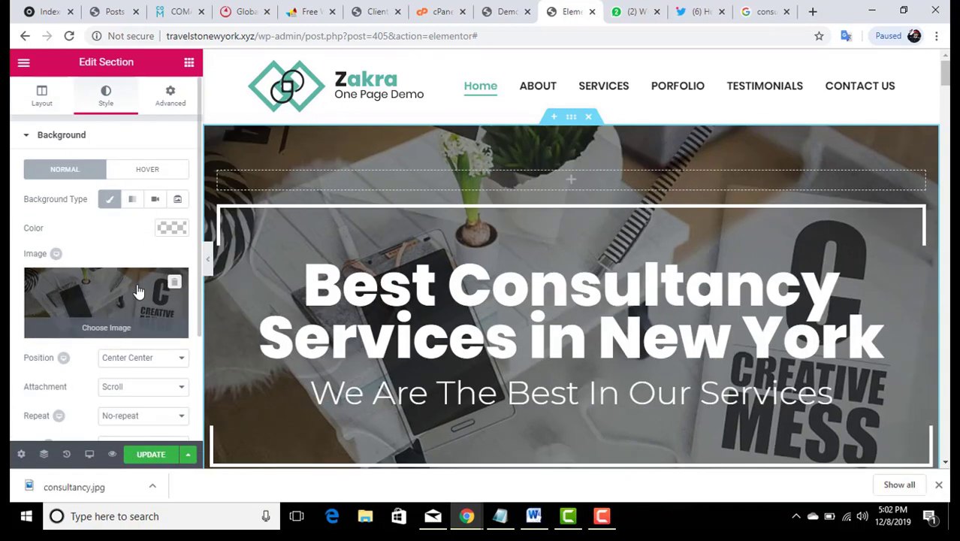
pyautogui.click(138, 291)
pyautogui.click(78, 116)
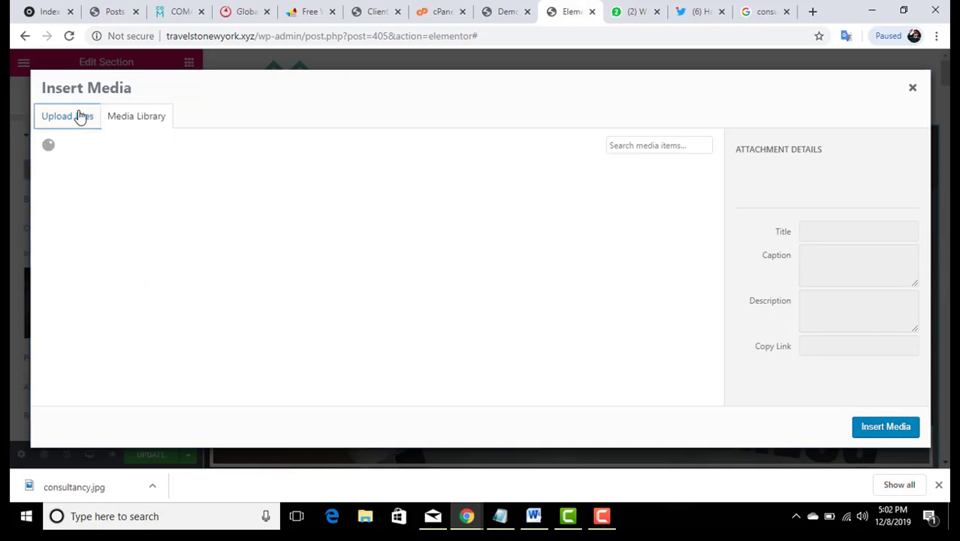
pyautogui.click(469, 267)
pyautogui.doubleClick(616, 172)
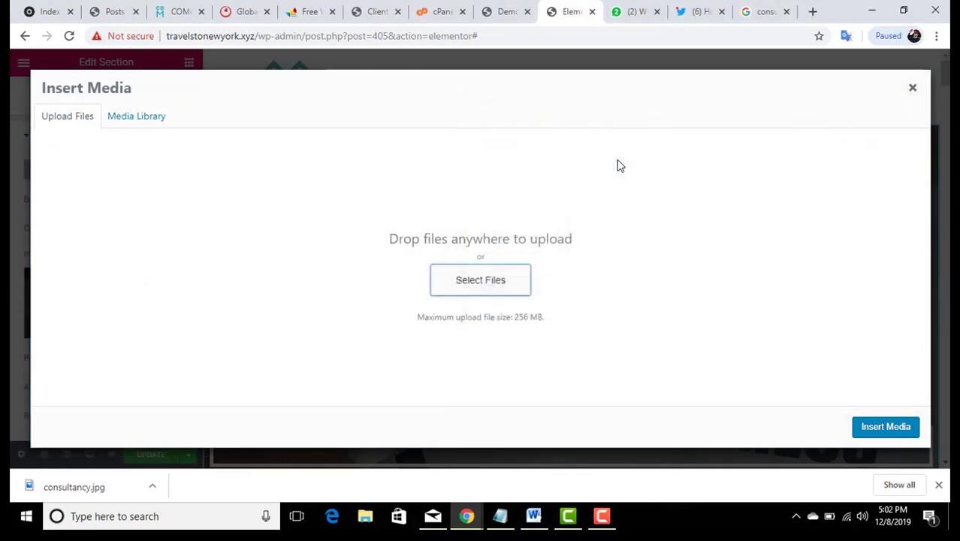
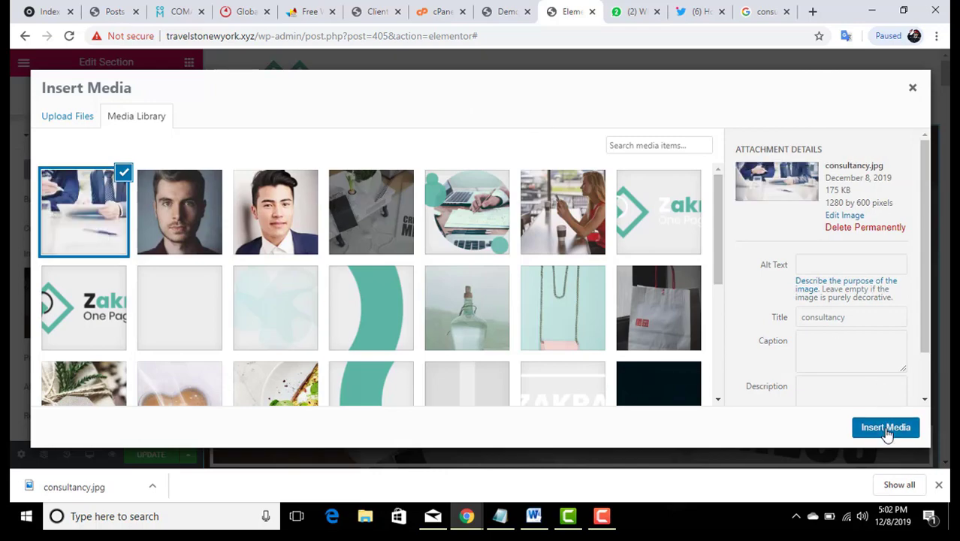
# - Insert the consultancy photo as the hero background, then open the 'Best Consultancy Services in New York' heading's style settings
pyautogui.click(886, 428)
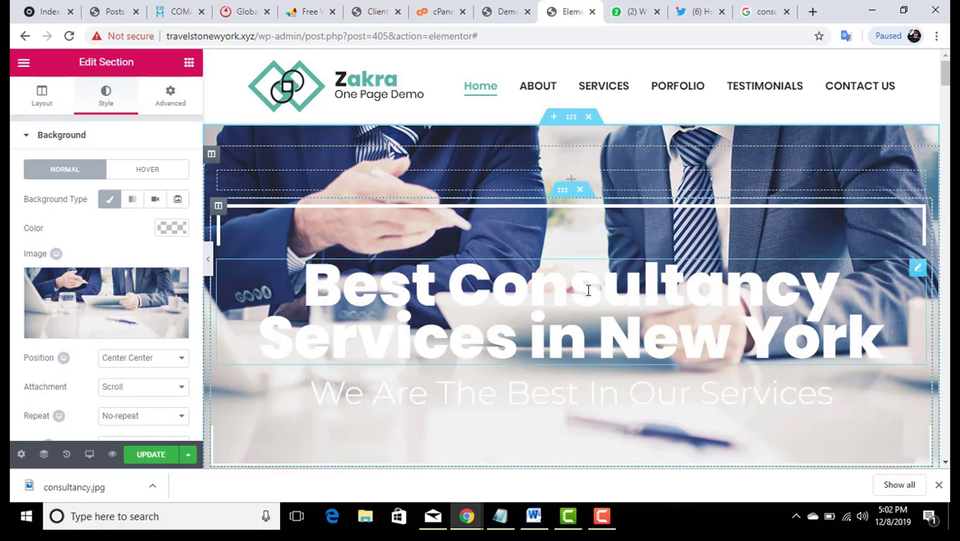
pyautogui.click(595, 296)
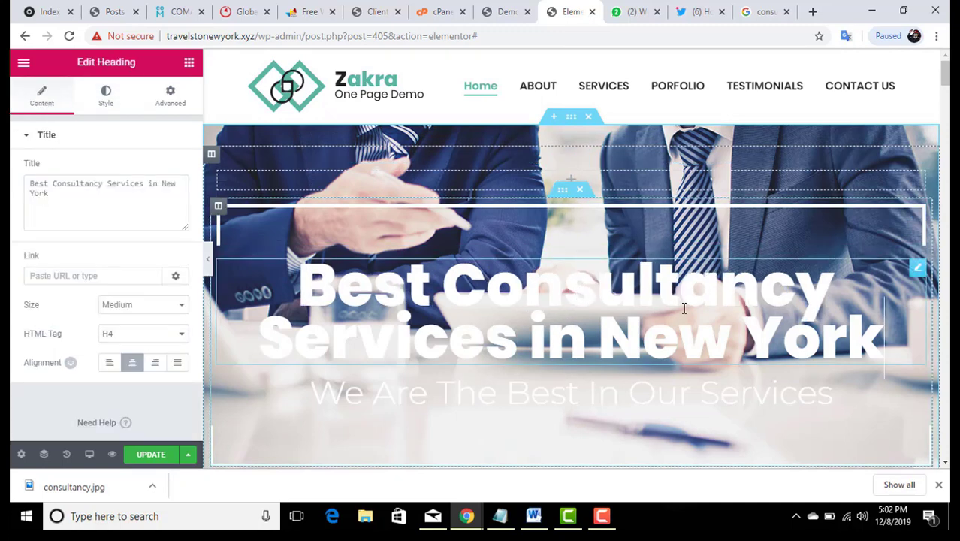
pyautogui.scroll(-2, 683, 309)
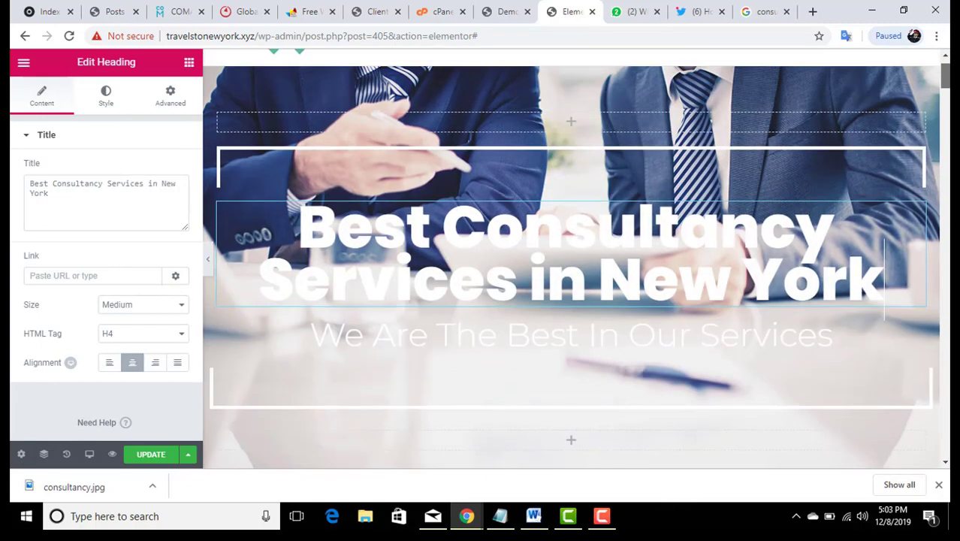
pyautogui.tripleClick(601, 231)
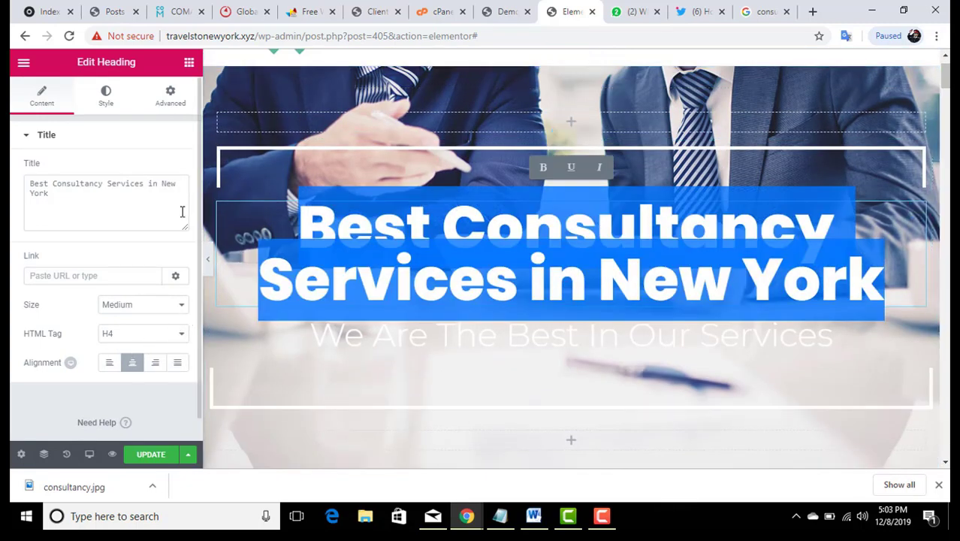
pyautogui.click(110, 91)
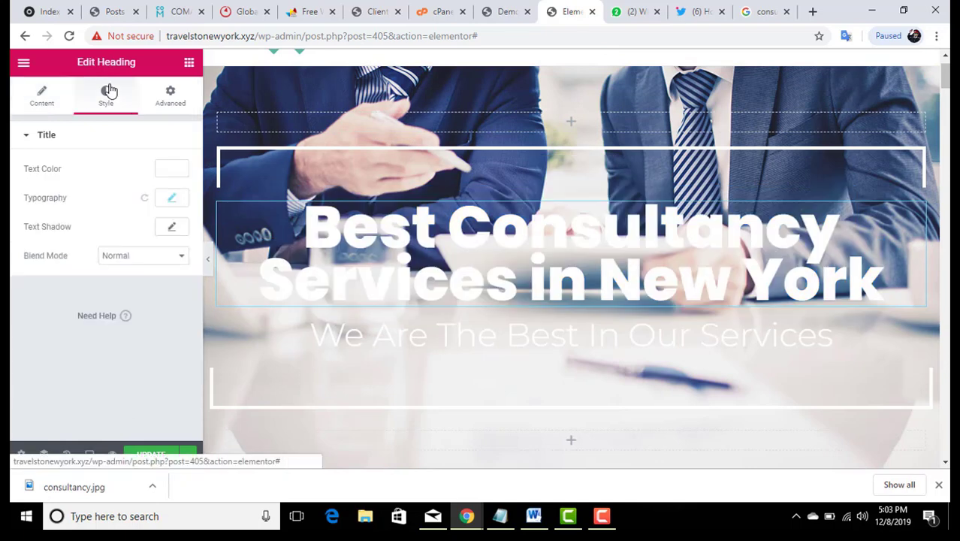
# - Recolour the hero heading text from white to dark green #3d9300
pyautogui.click(172, 170)
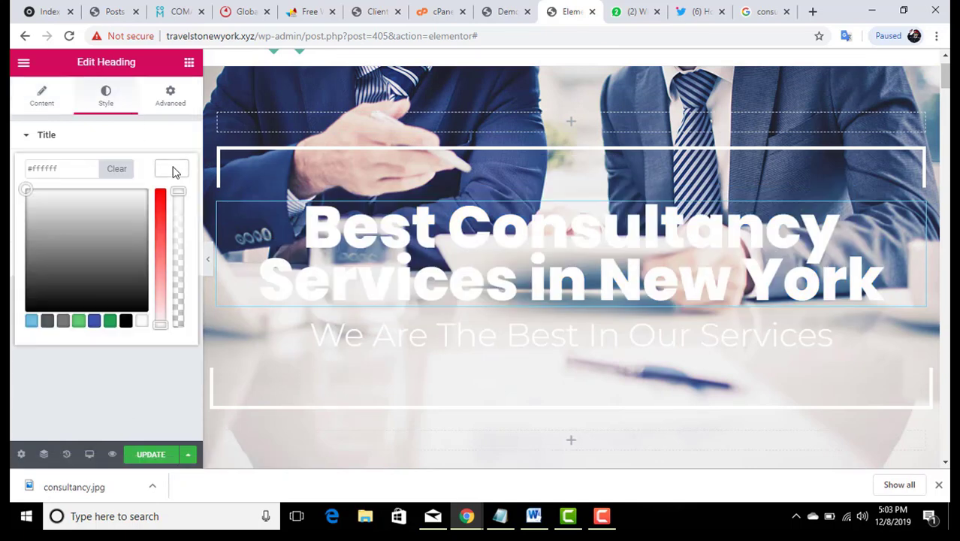
pyautogui.click(47, 322)
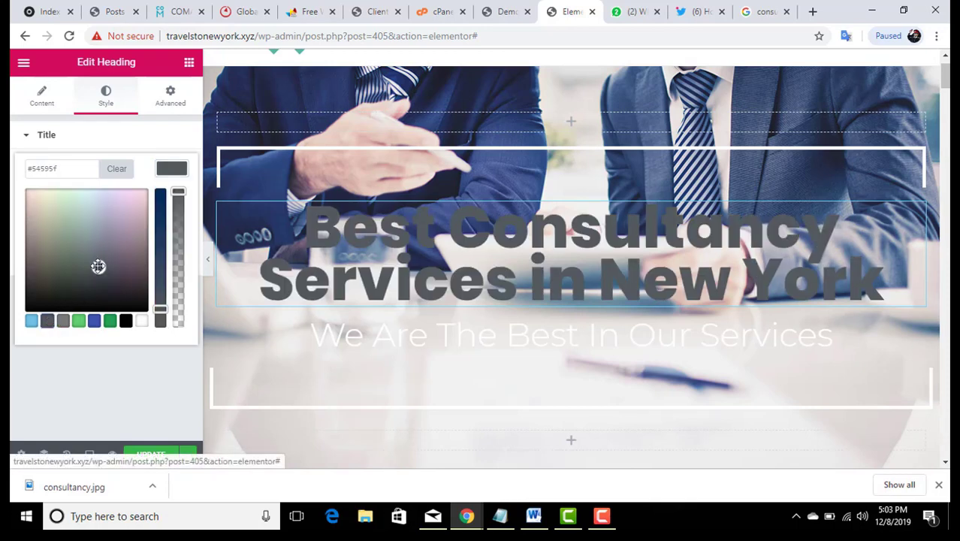
pyautogui.moveTo(96, 267); pyautogui.dragTo(129, 231)
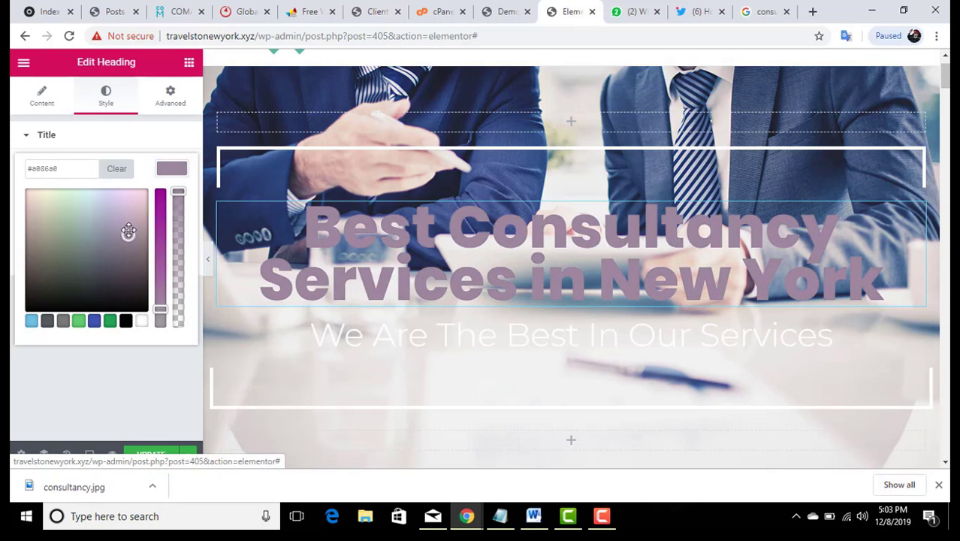
pyautogui.click(80, 321)
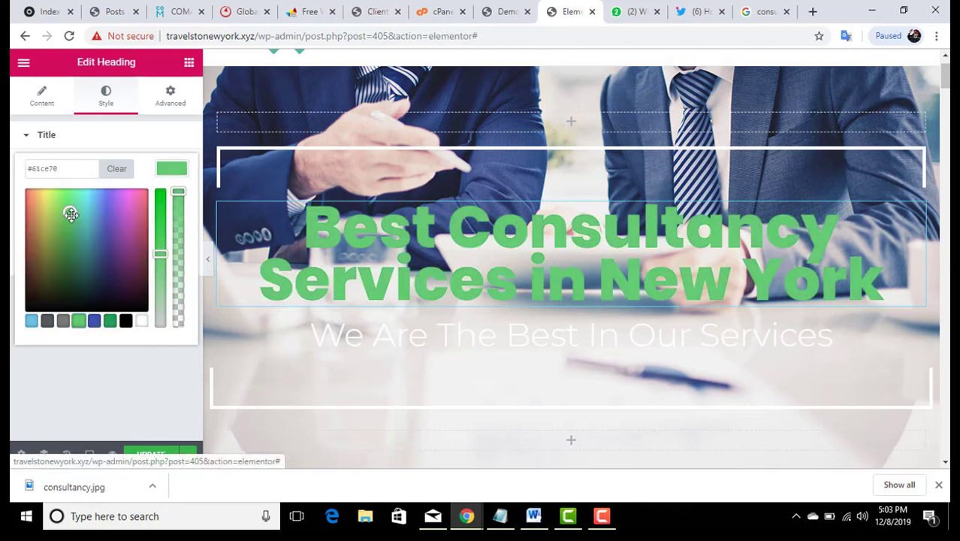
pyautogui.moveTo(75, 235); pyautogui.dragTo(51, 221)
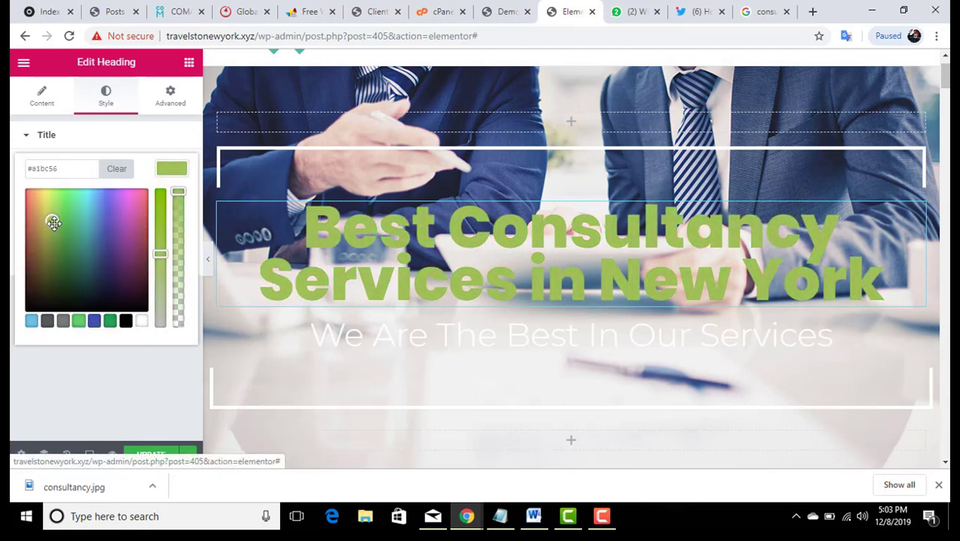
pyautogui.moveTo(160, 253); pyautogui.dragTo(160, 191)
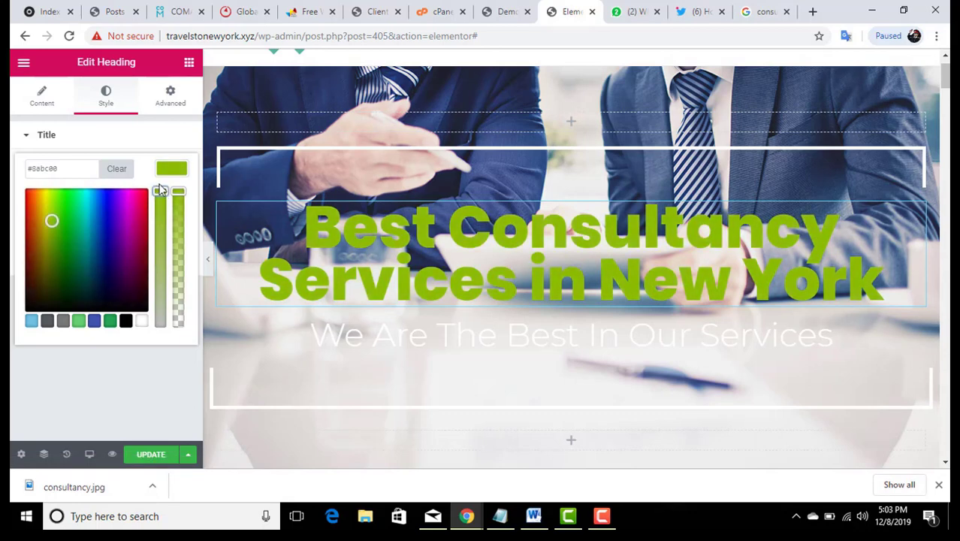
pyautogui.moveTo(50, 218); pyautogui.dragTo(57, 237)
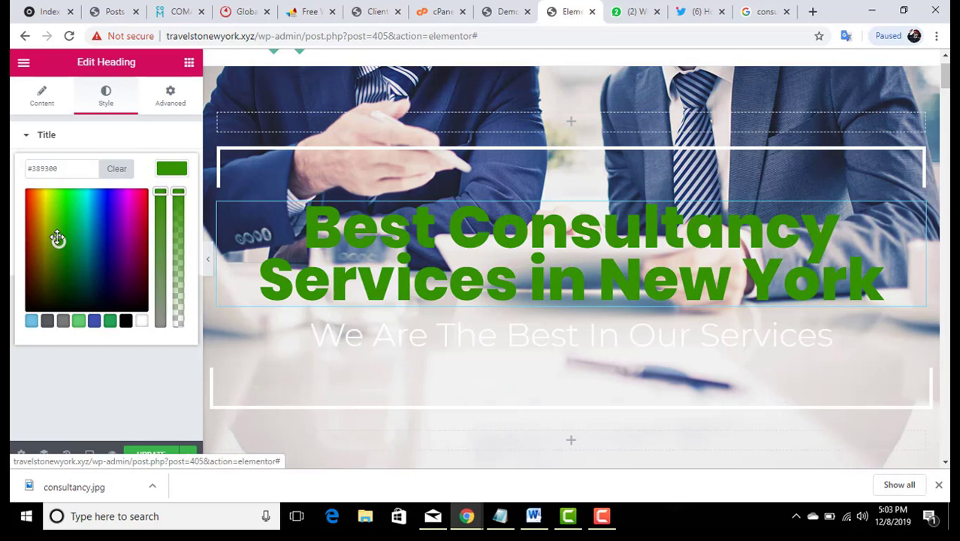
pyautogui.click(421, 337)
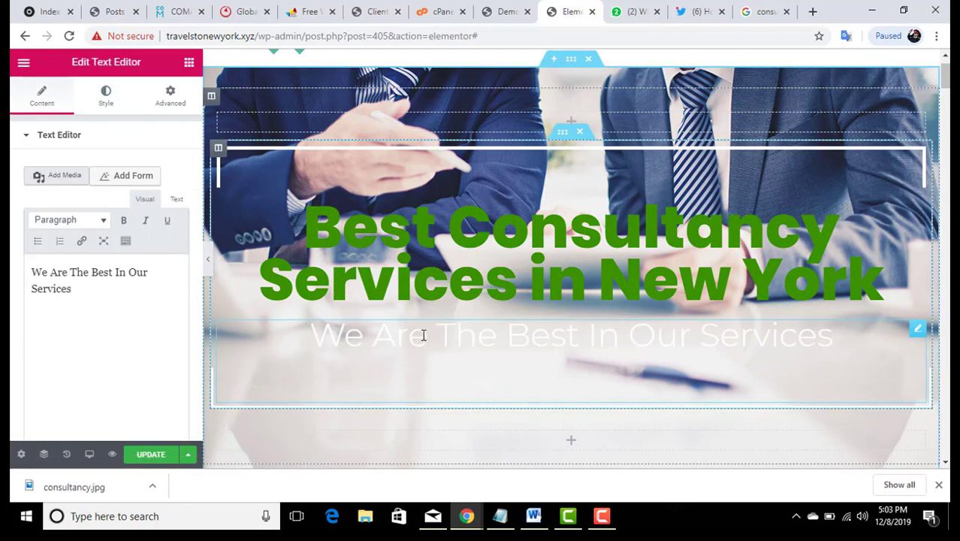
# - Set the 'We Are The Best In Our Services' subtitle's text colour to near-black #0c0c0c
pyautogui.click(104, 96)
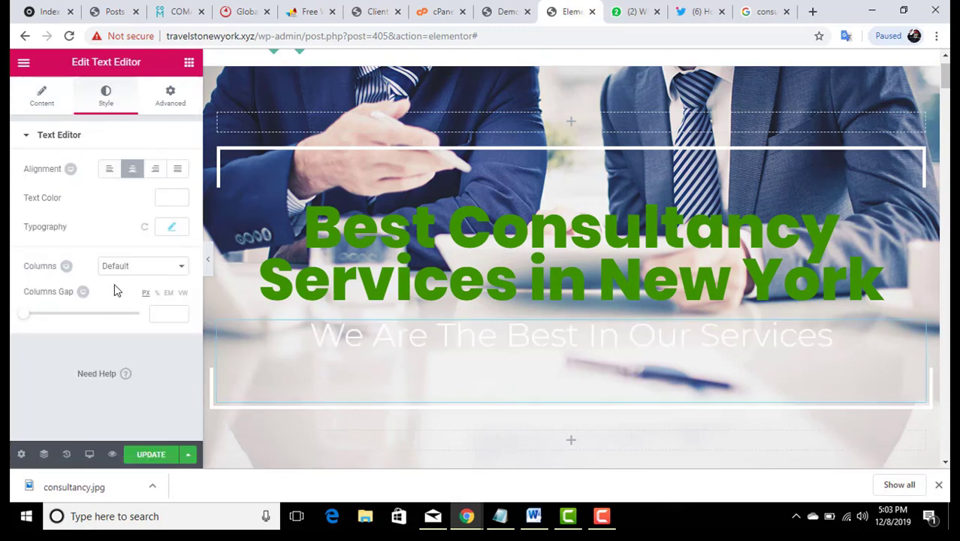
pyautogui.click(172, 197)
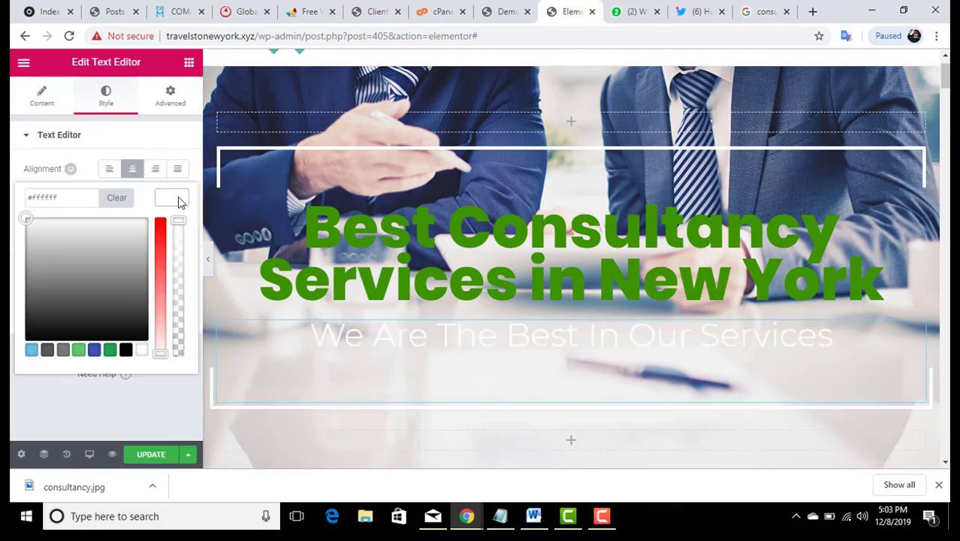
pyautogui.moveTo(105, 288)
pyautogui.mouseDown()
pyautogui.moveTo(41, 311)
pyautogui.moveTo(13, 365)
pyautogui.mouseUp()
pyautogui.click(13, 364)
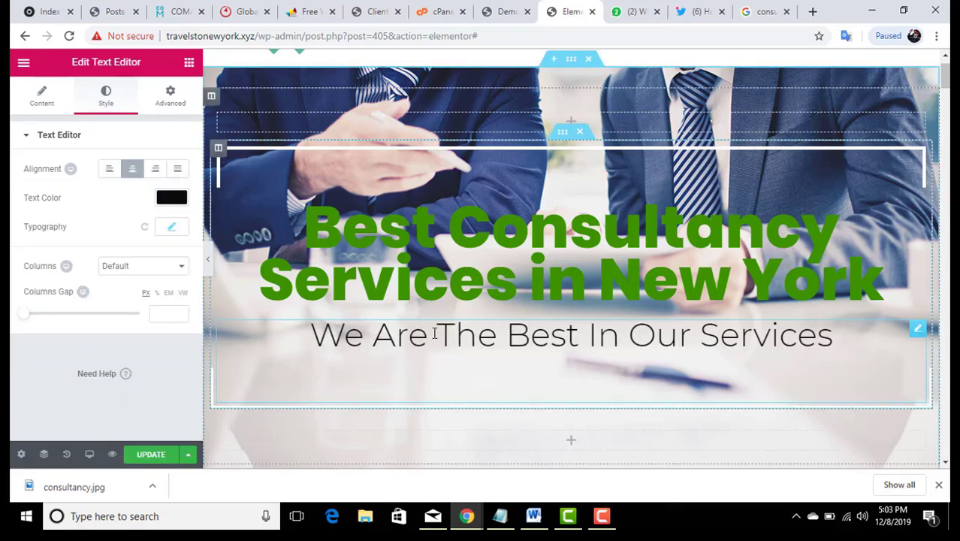
pyautogui.click(533, 353)
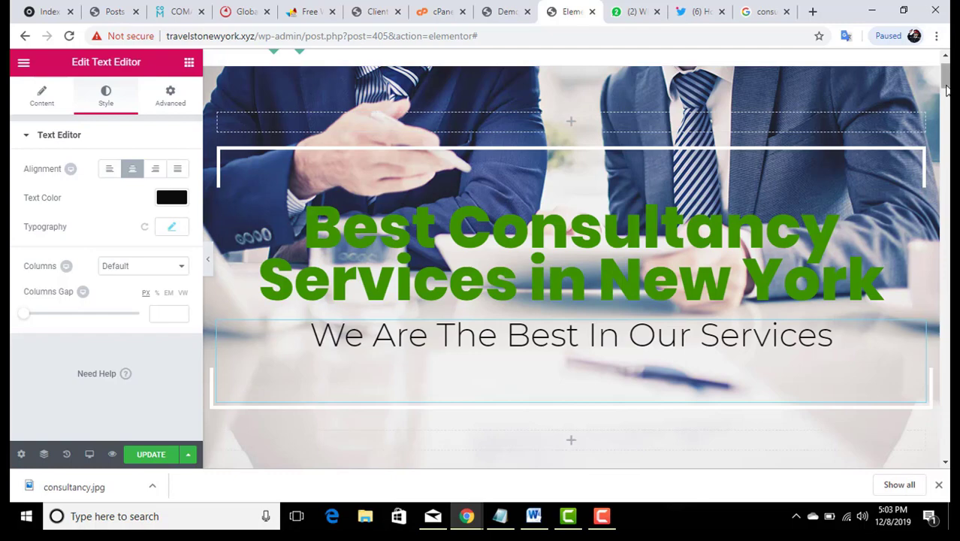
pyautogui.moveTo(946, 89); pyautogui.dragTo(946, 109)
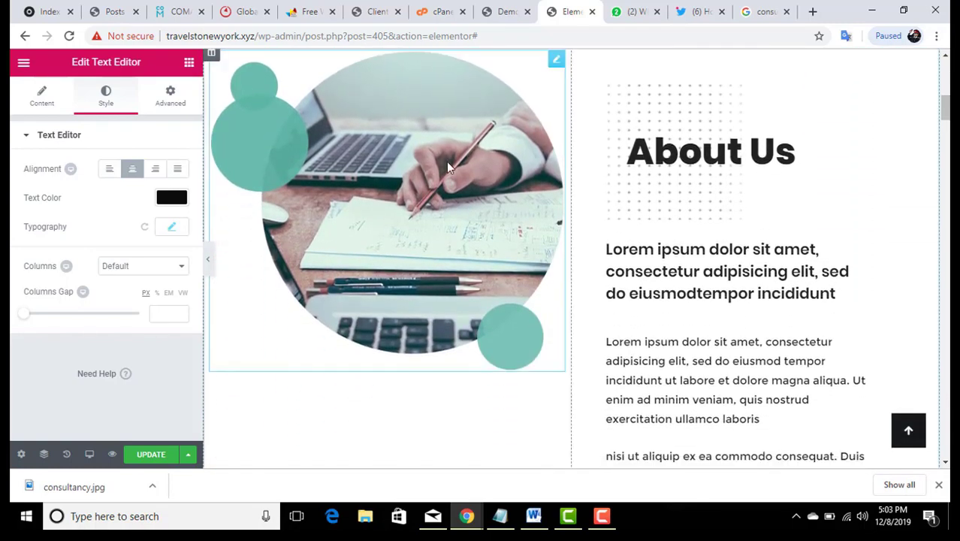
# - Browse the media library for the About Us image but keep the original circular desk photo
pyautogui.click(453, 185)
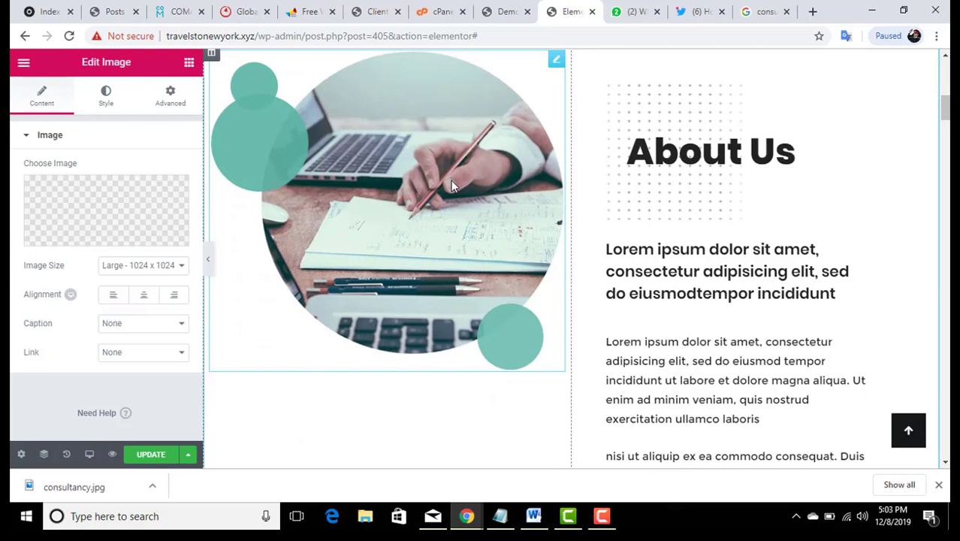
pyautogui.click(115, 208)
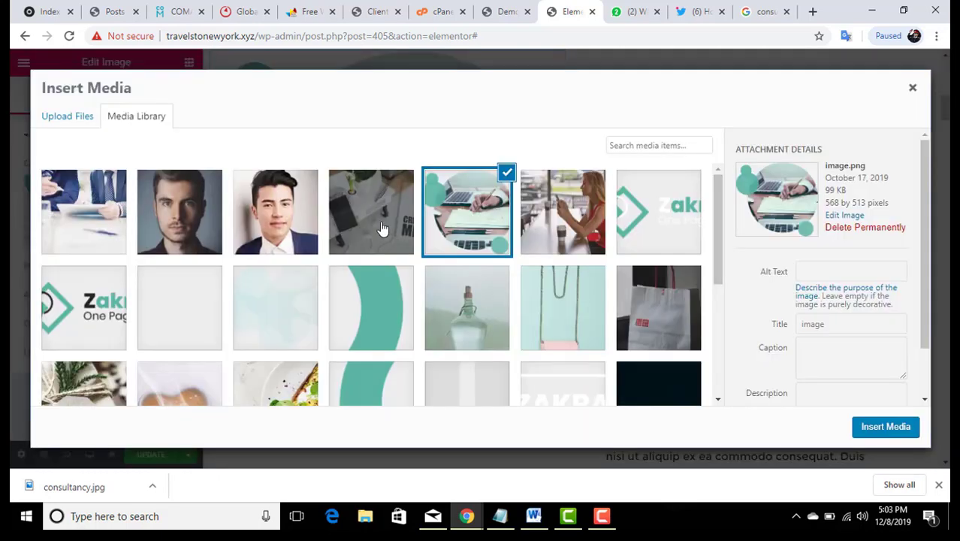
pyautogui.click(355, 218)
pyautogui.click(471, 212)
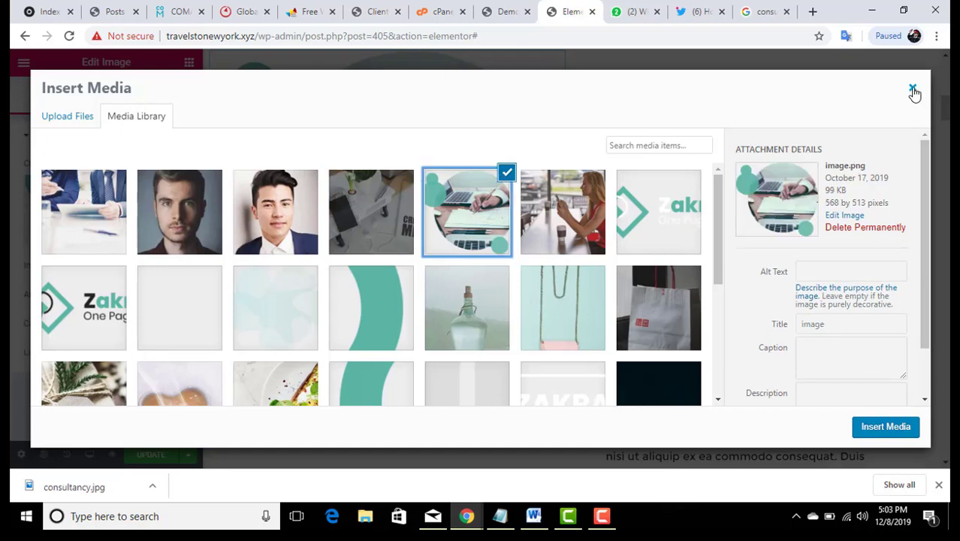
pyautogui.click(913, 92)
pyautogui.click(732, 290)
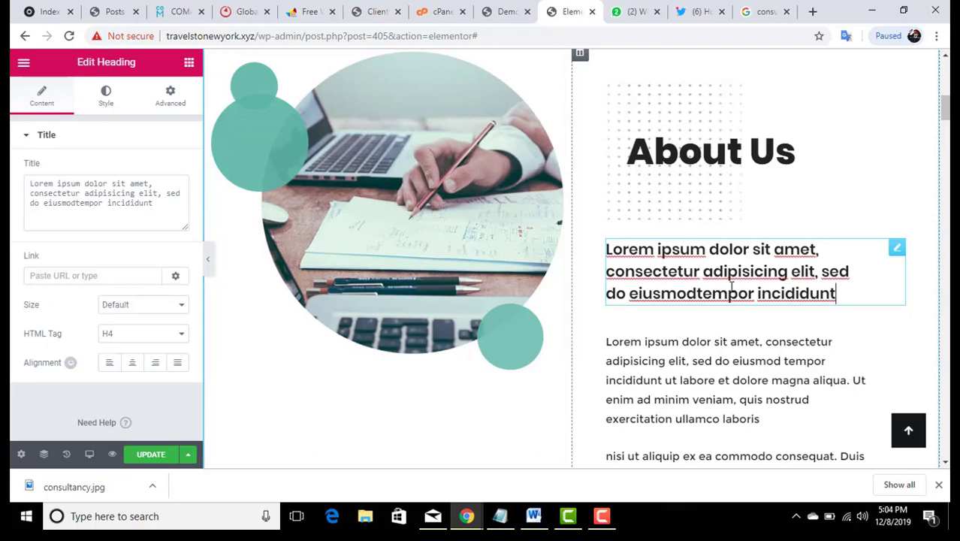
# - Paste a closing phrase into the About paragraph and resize the About columns to 45.2% and 54.8%
pyautogui.click(707, 373)
pyautogui.click(708, 375)
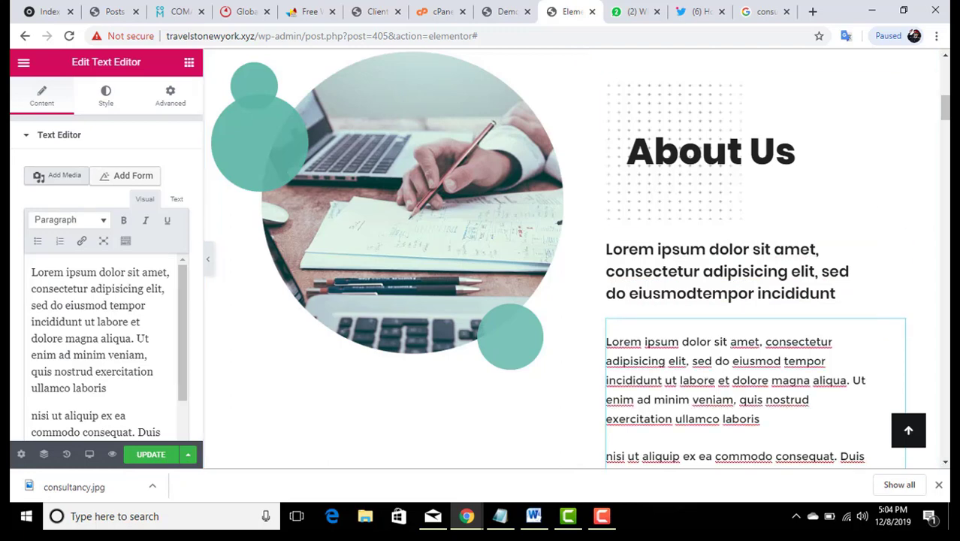
pyautogui.scroll(-2, 945, 109)
pyautogui.write('you can text here as per your content.')
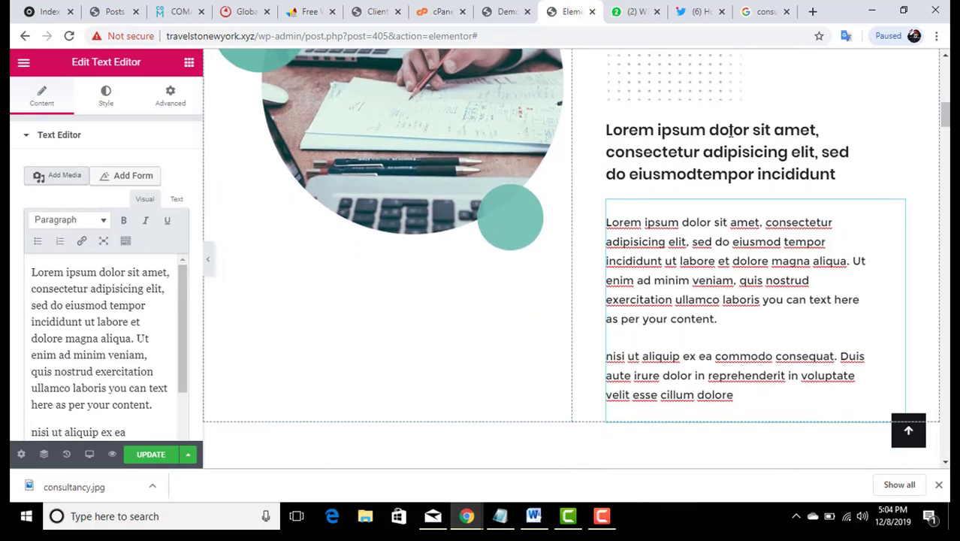
pyautogui.click(712, 131)
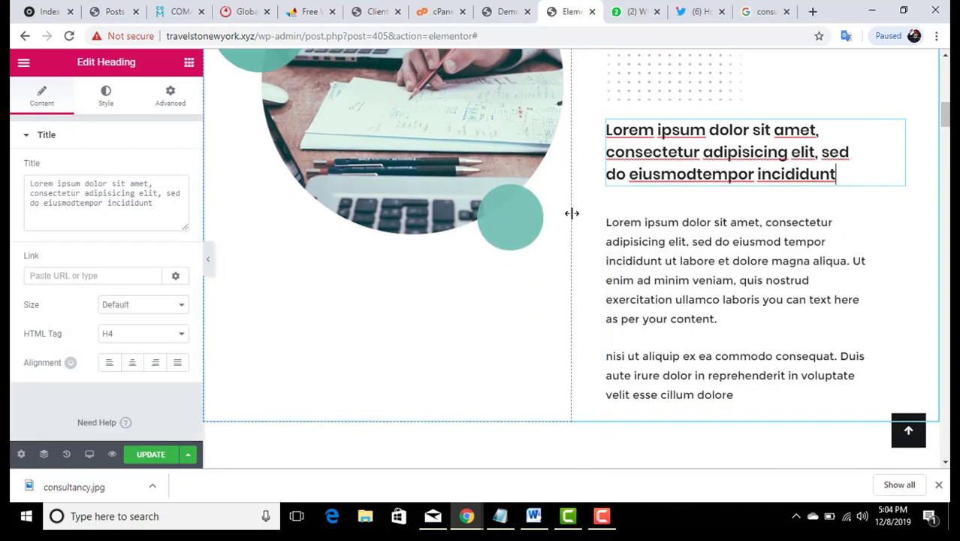
pyautogui.scroll(3, 643, 261)
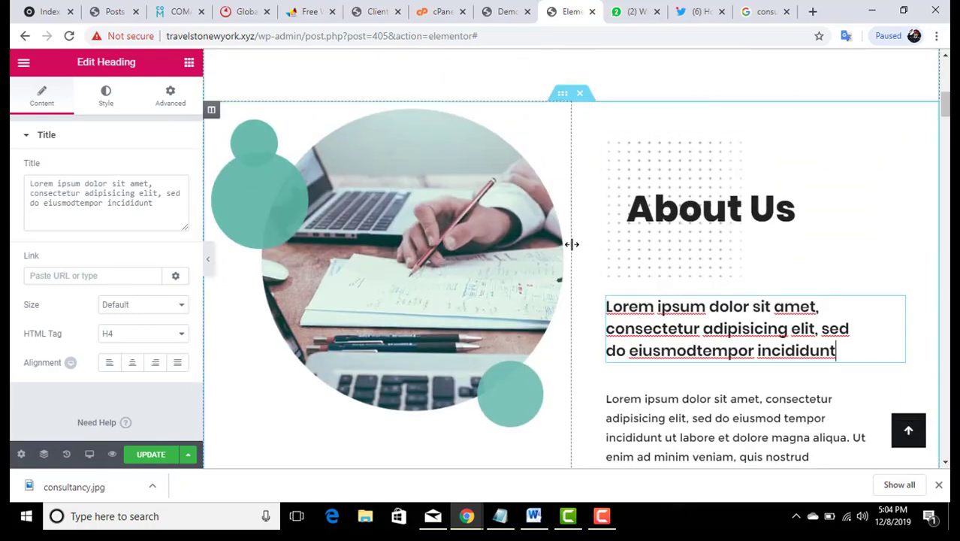
pyautogui.moveTo(572, 244); pyautogui.dragTo(497, 255)
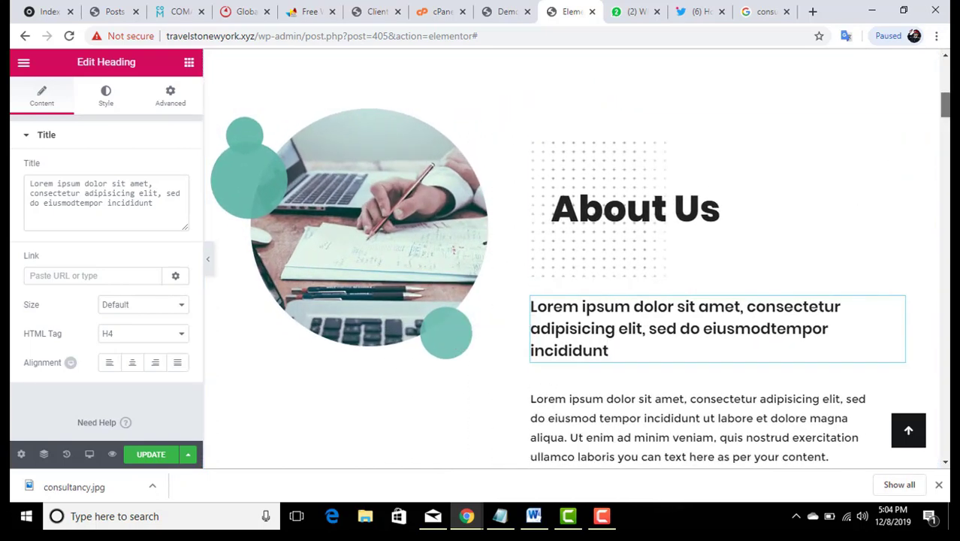
pyautogui.scroll(-7, 453, 266)
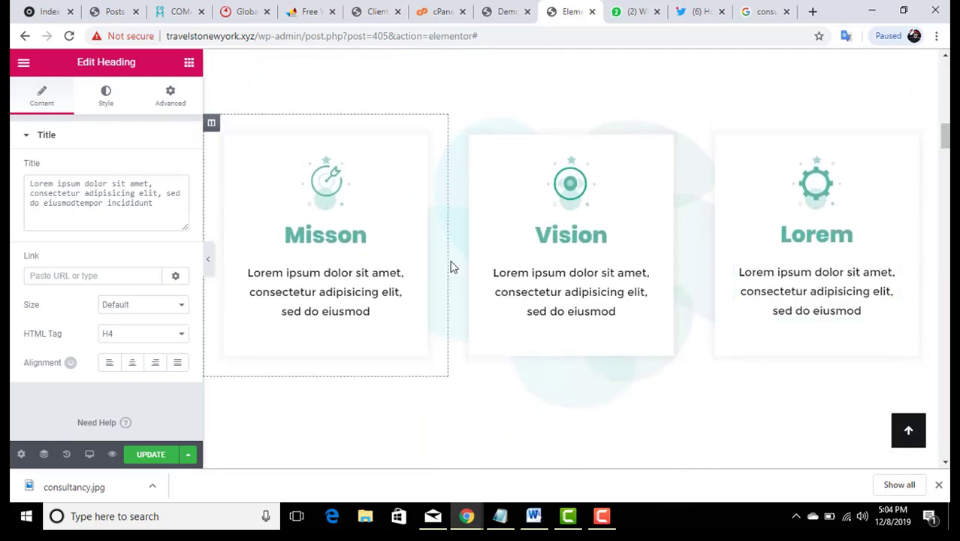
# - Title the first two value cards Misson and Vision and open the Lorem card's description
pyautogui.click(377, 279)
pyautogui.moveTo(373, 316); pyautogui.dragTo(251, 272)
pyautogui.click(599, 272)
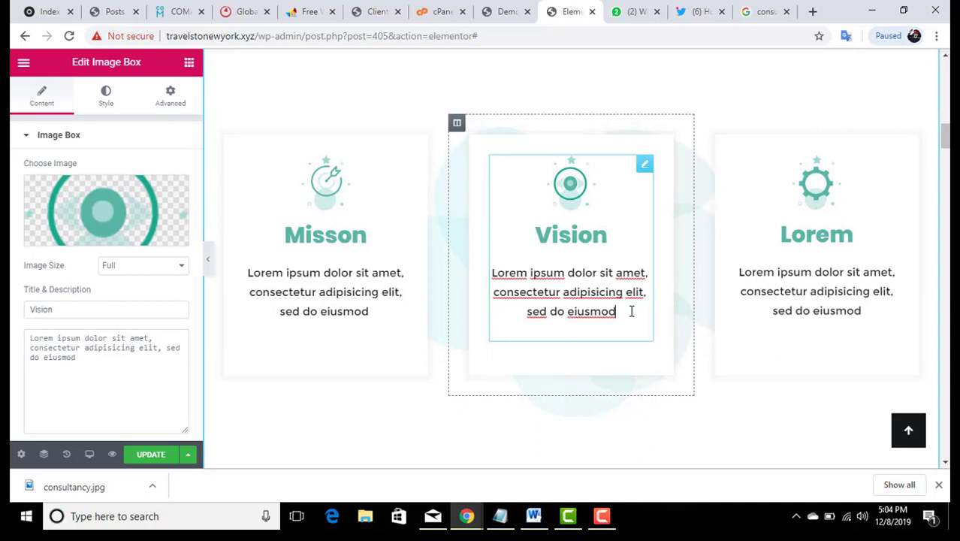
pyautogui.moveTo(630, 311); pyautogui.dragTo(562, 253)
pyautogui.click(574, 232)
pyautogui.click(777, 209)
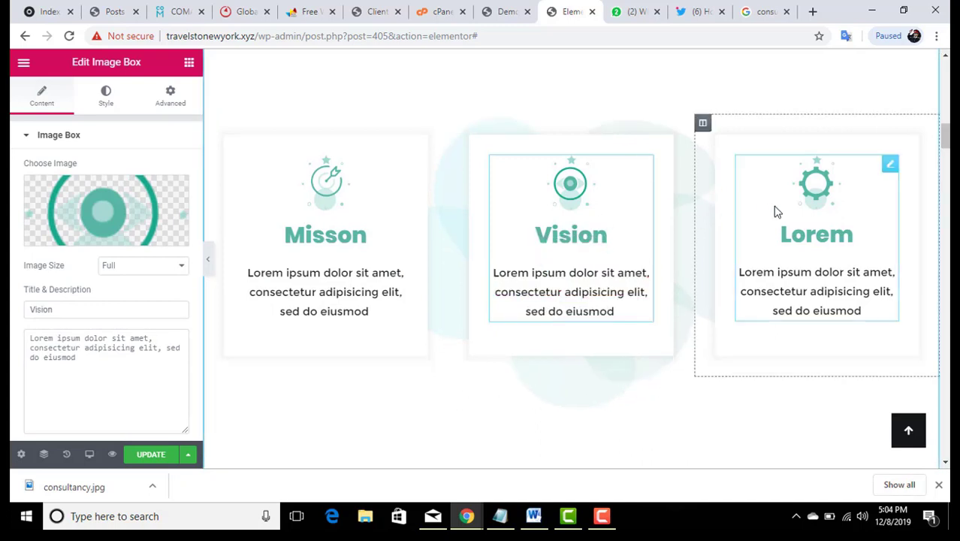
pyautogui.click(829, 273)
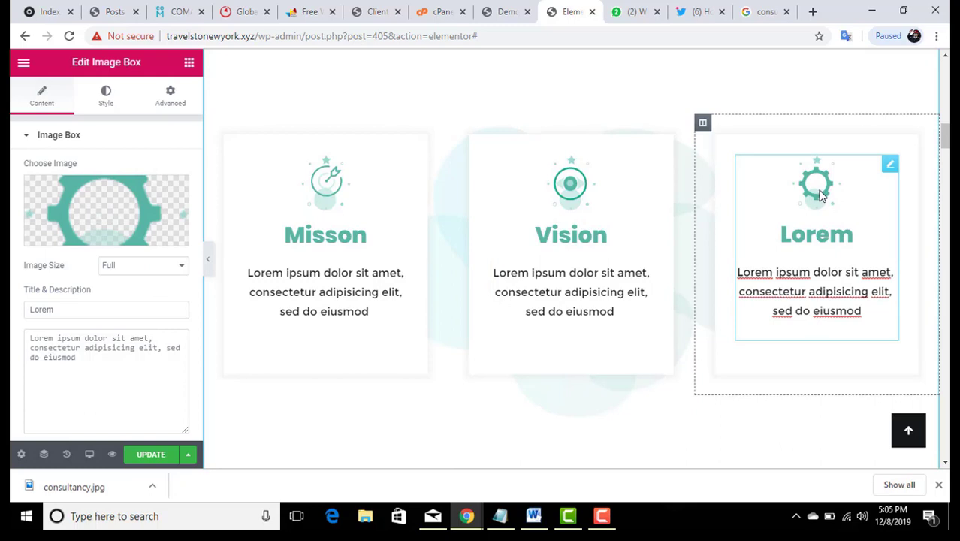
pyautogui.moveTo(110, 212)
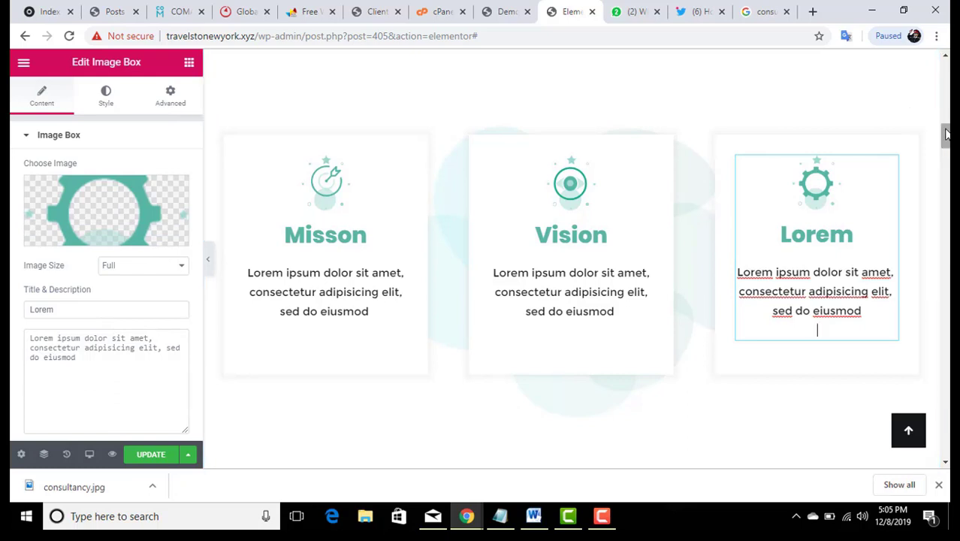
# - Reorder the Our Team carousel gallery, moving John to second and Sohpie to last, leaving three team photos
pyautogui.scroll(-5, 947, 139)
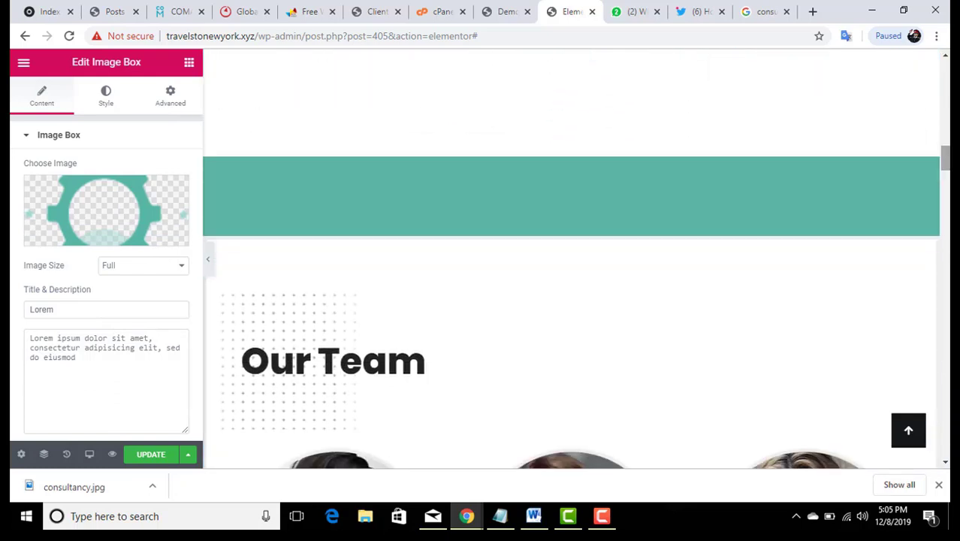
pyautogui.scroll(-1, 706, 210)
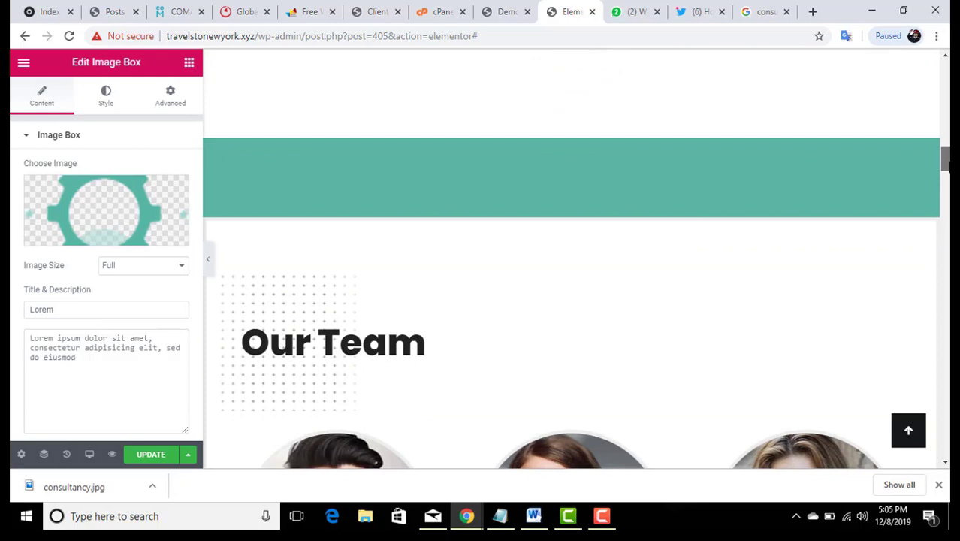
pyautogui.scroll(-3, 597, 275)
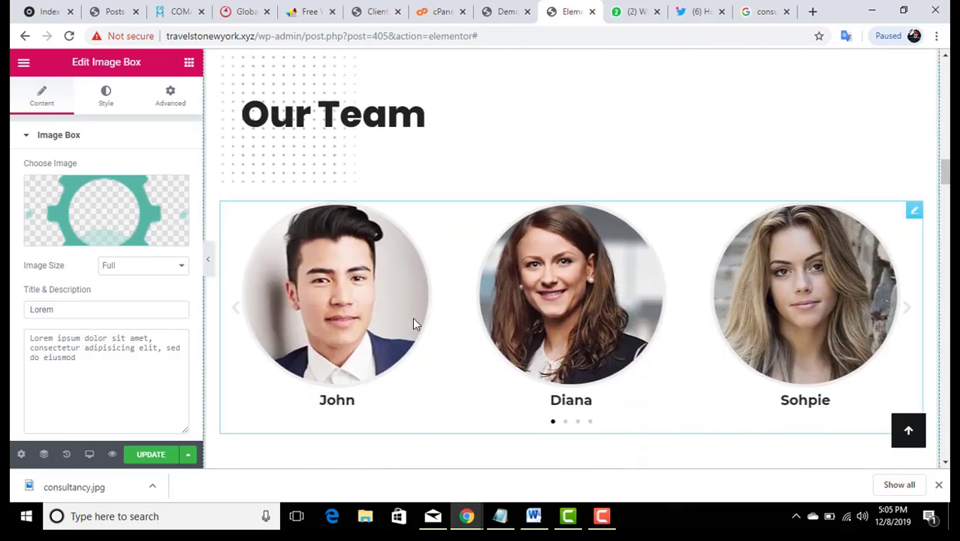
pyautogui.click(408, 321)
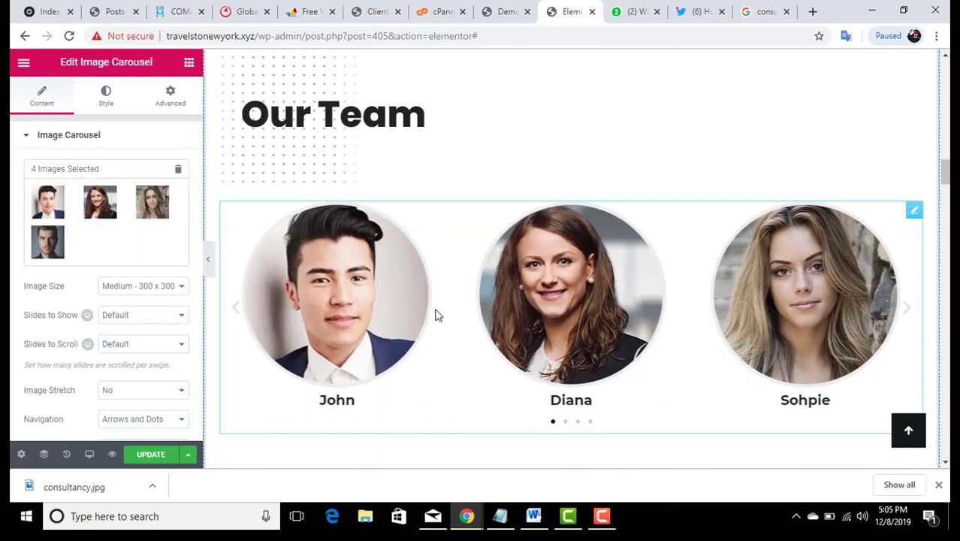
pyautogui.moveTo(60, 202)
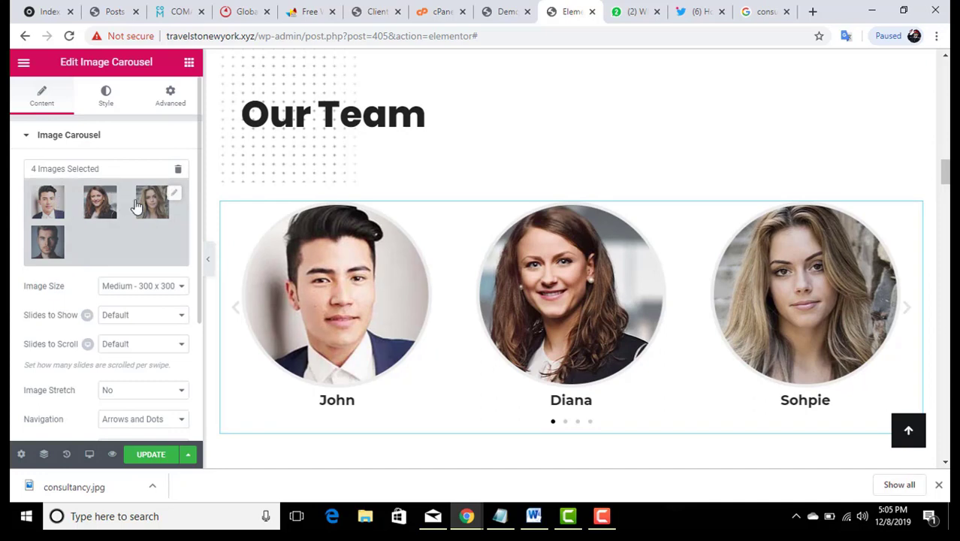
pyautogui.click(173, 197)
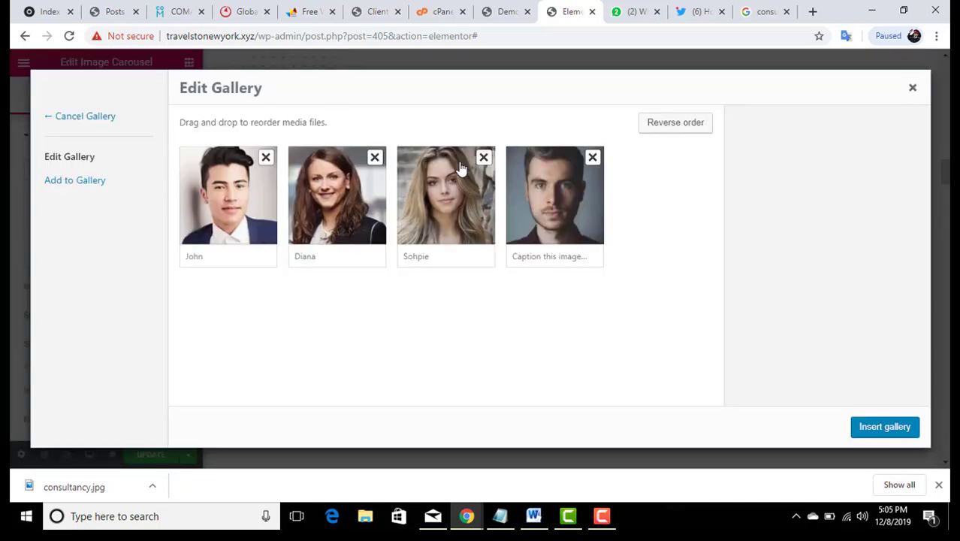
pyautogui.moveTo(225, 199); pyautogui.dragTo(350, 192)
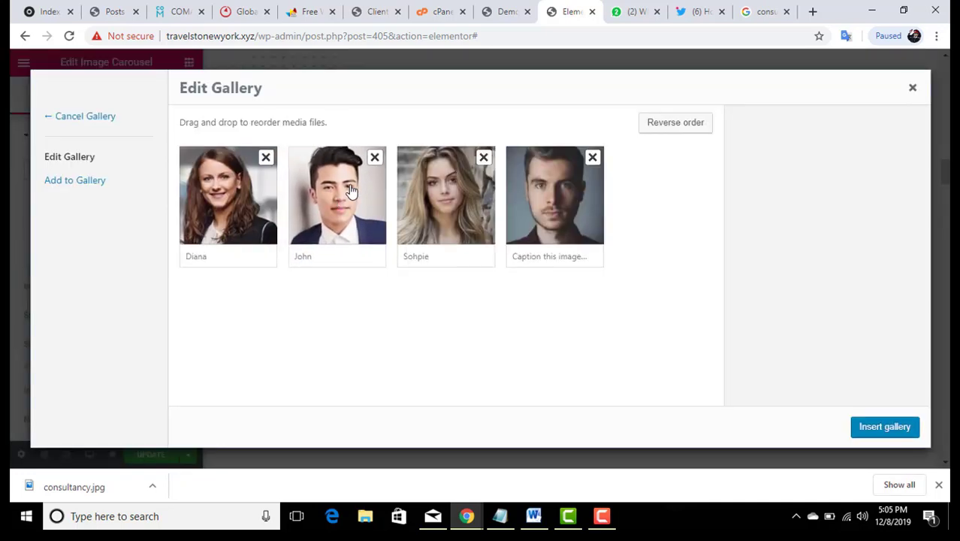
pyautogui.moveTo(425, 197); pyautogui.dragTo(574, 196)
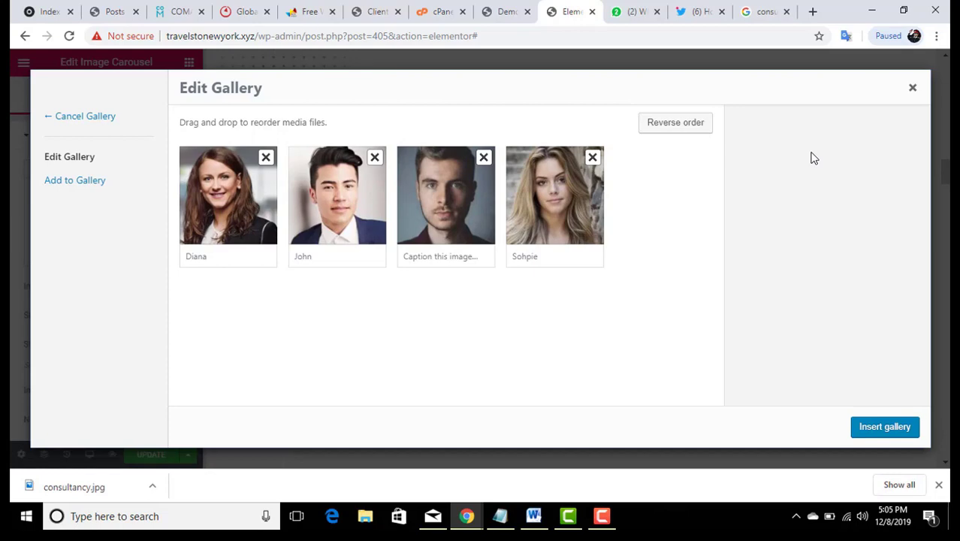
pyautogui.click(912, 89)
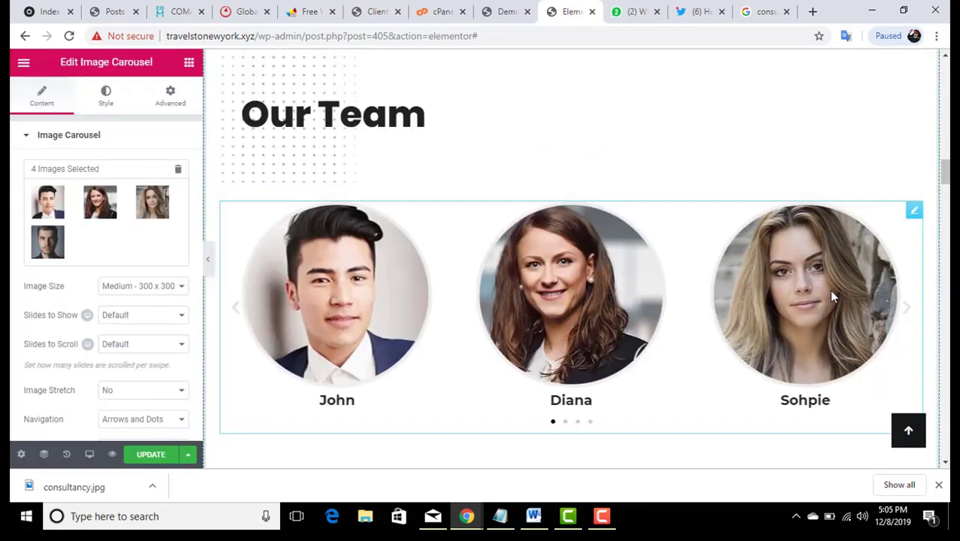
pyautogui.moveTo(948, 174); pyautogui.dragTo(948, 209)
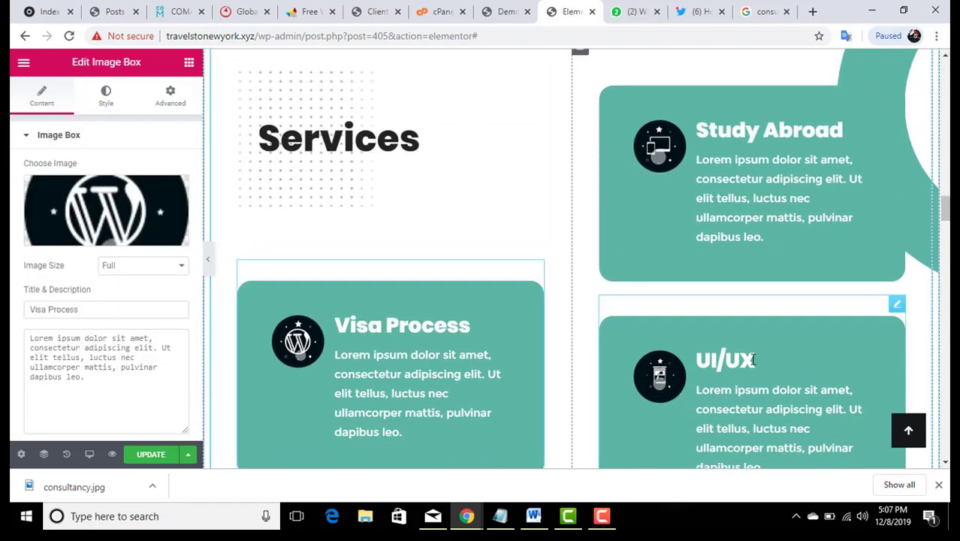
# - Delete the SEO card from the Services section and select the banner's 'Lorem ipsum dolor sit' heading
pyautogui.click(751, 358)
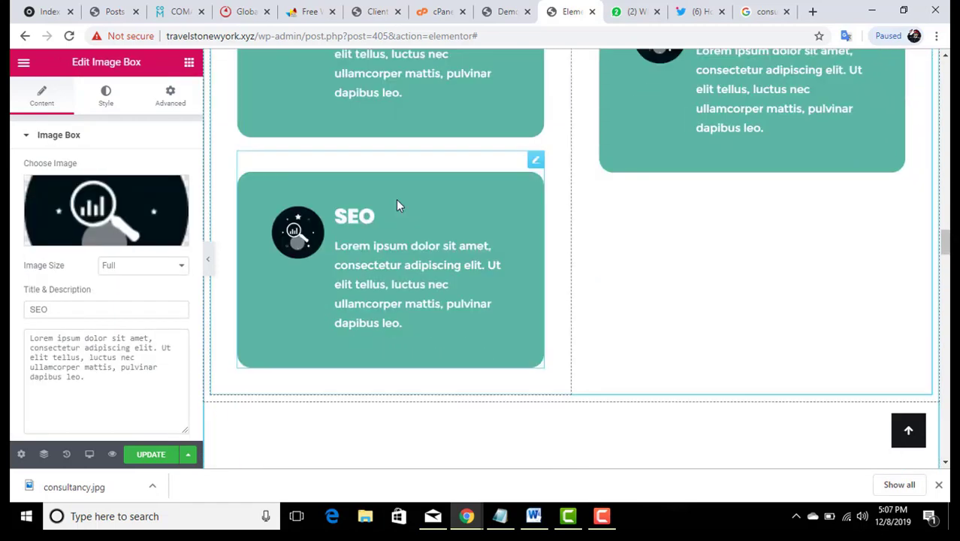
pyautogui.rightClick(397, 201)
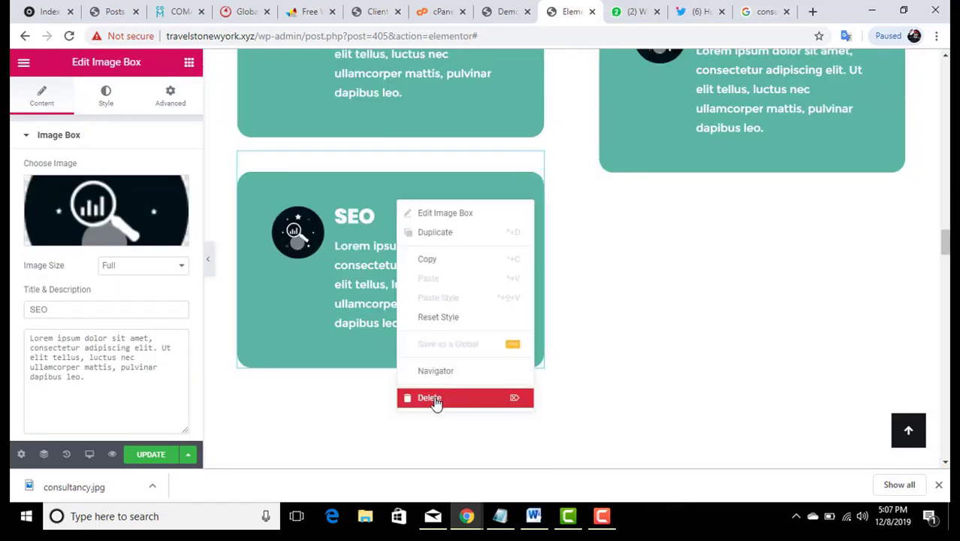
pyautogui.click(432, 399)
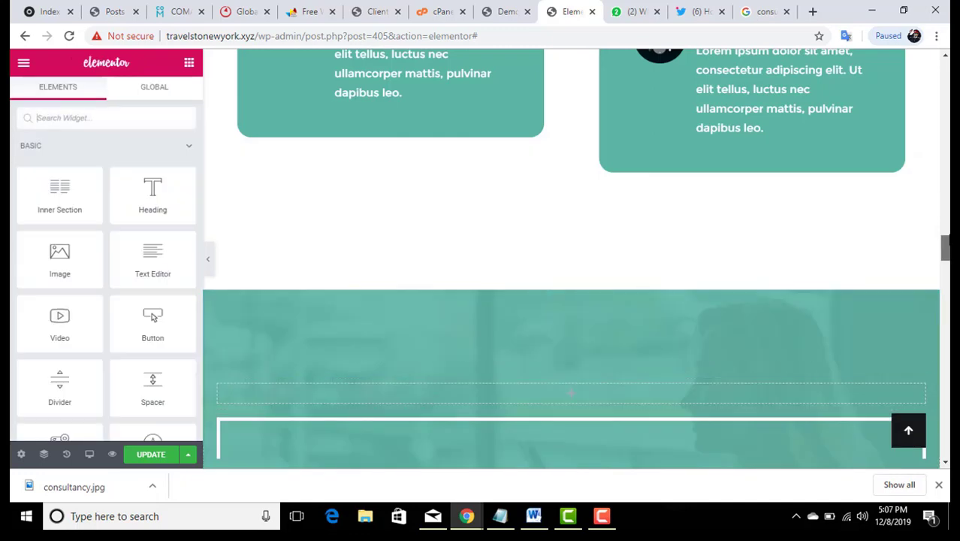
pyautogui.scroll(8, 571, 258)
pyautogui.scroll(-3, 571, 259)
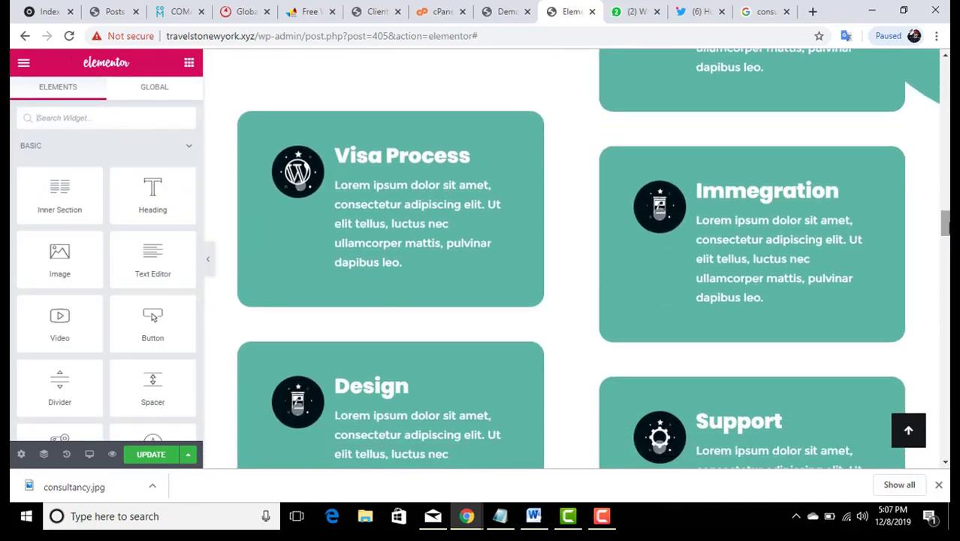
pyautogui.click(574, 249)
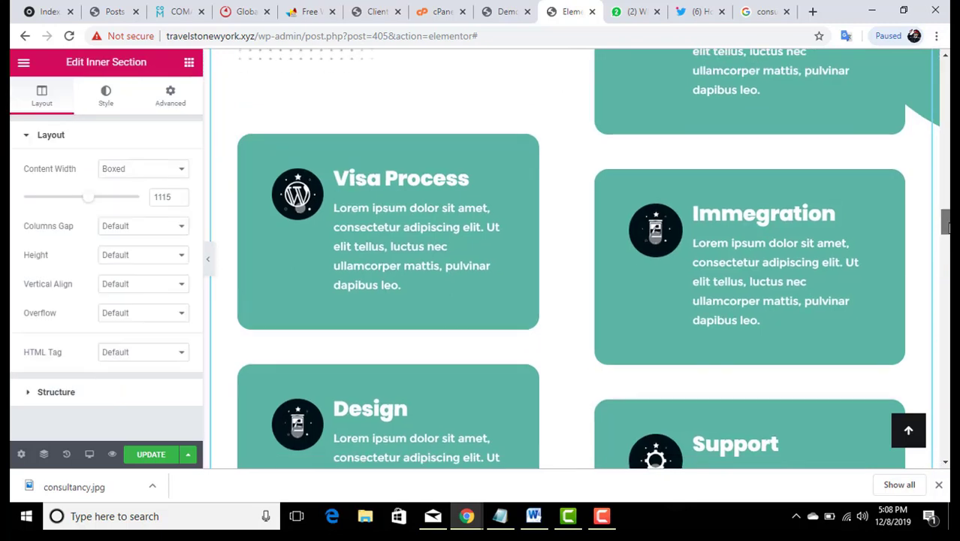
pyautogui.scroll(-10, 573, 250)
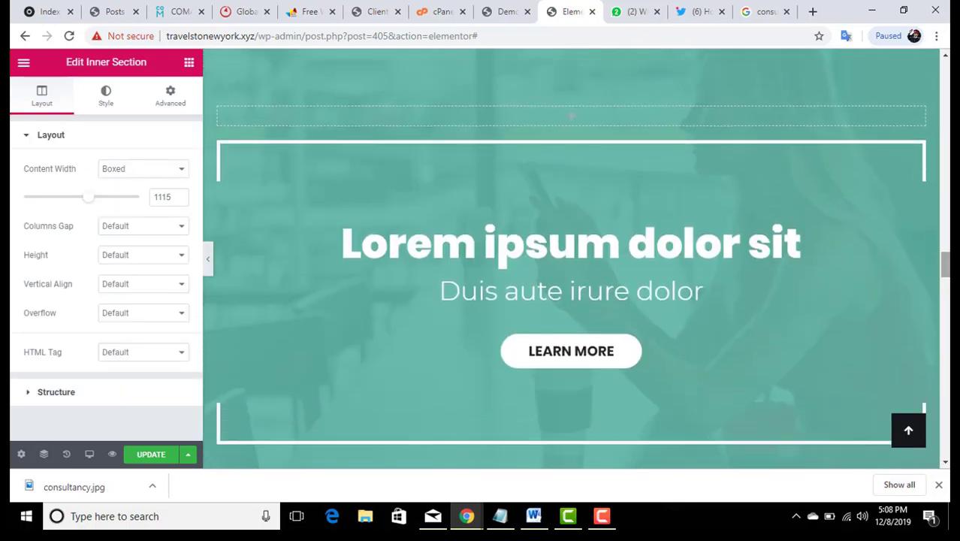
pyautogui.click(643, 244)
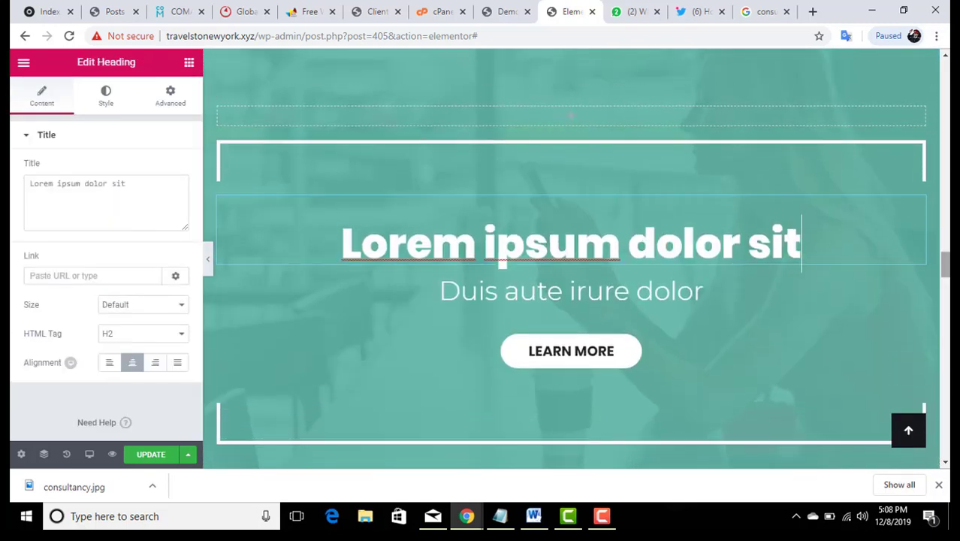
pyautogui.scroll(2, 756, 198)
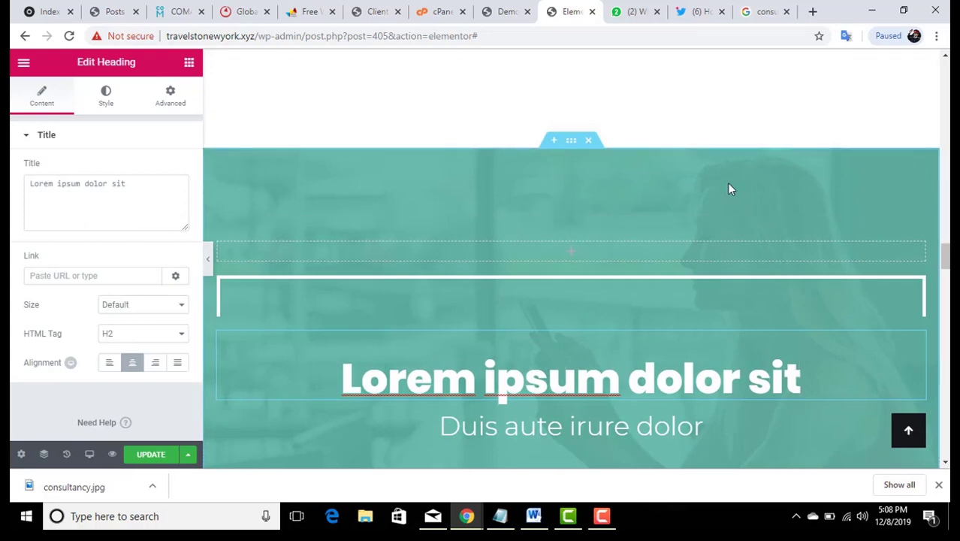
# - Set banner.jpg as the call-to-action section's background image
pyautogui.click(571, 141)
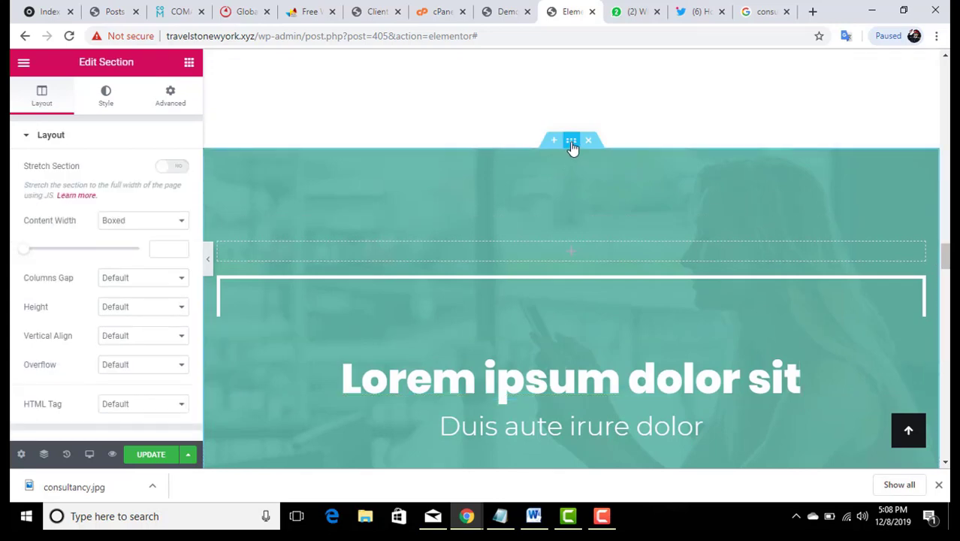
pyautogui.click(106, 97)
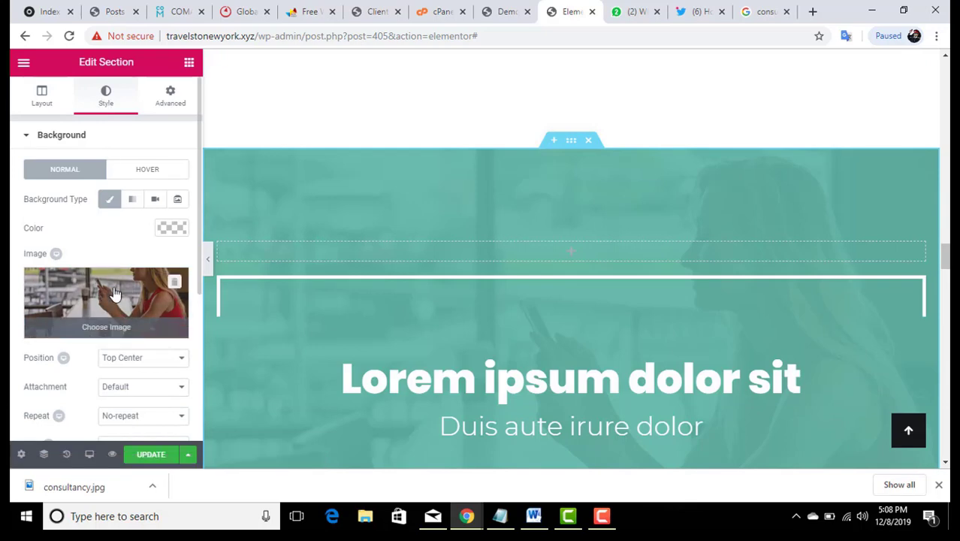
pyautogui.click(114, 293)
pyautogui.click(377, 206)
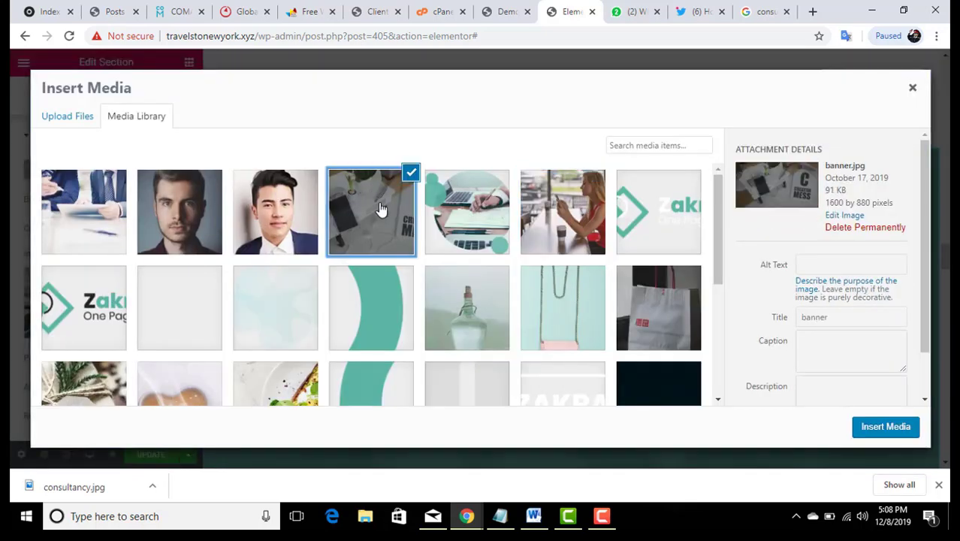
pyautogui.click(885, 427)
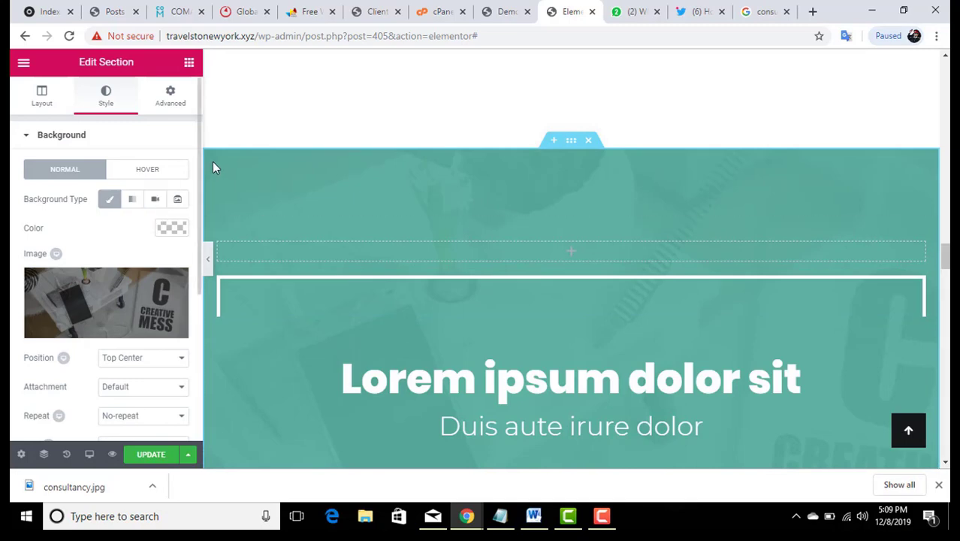
# - Change the section's background overlay colour to #438687
pyautogui.moveTo(198, 203); pyautogui.dragTo(199, 322)
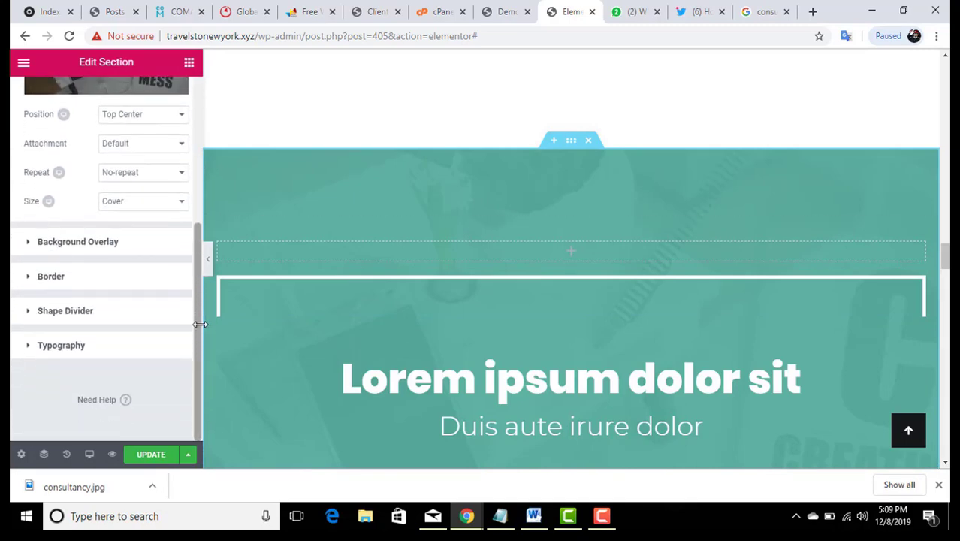
pyautogui.click(30, 243)
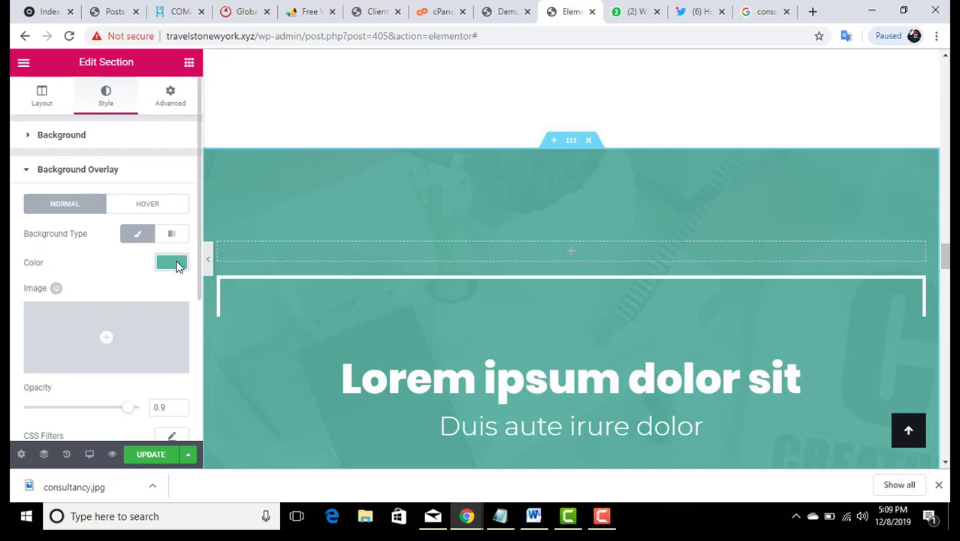
pyautogui.click(172, 263)
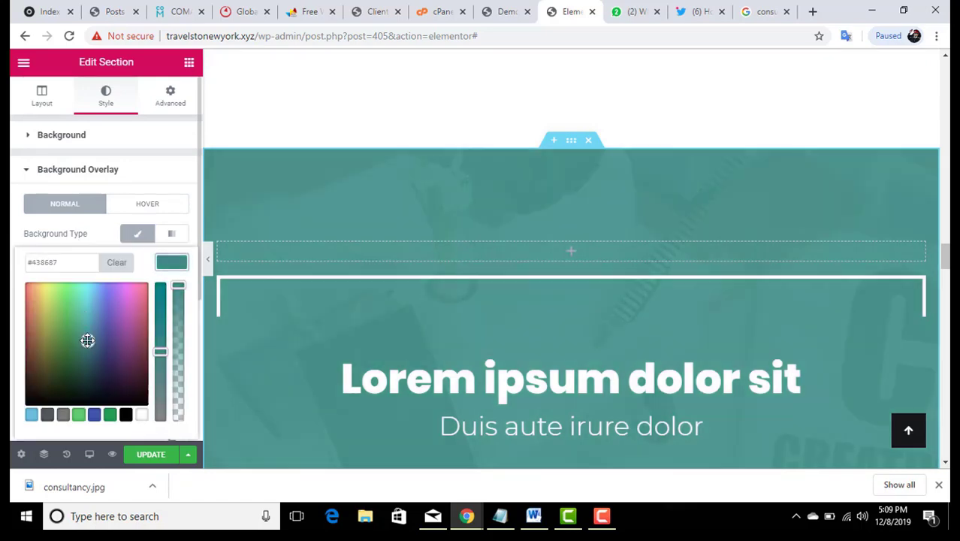
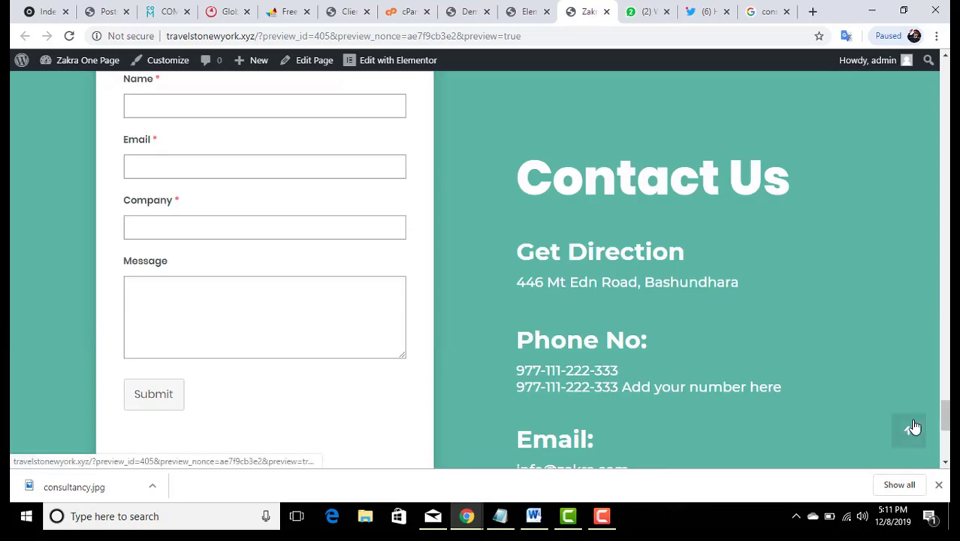
# - Return to the top of the page and open the Customizer's Site Identity section
pyautogui.click(910, 430)
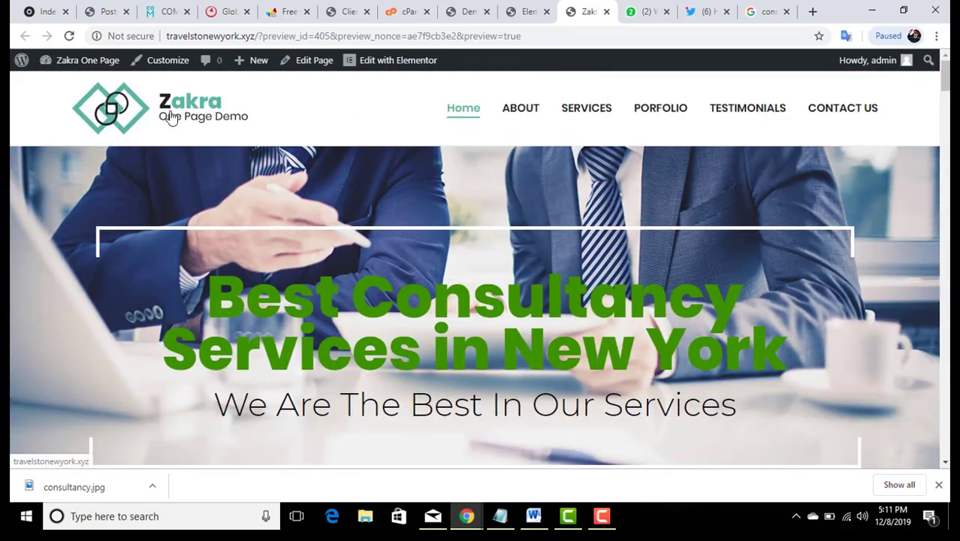
pyautogui.moveTo(154, 117); pyautogui.dragTo(161, 165)
pyautogui.click(164, 61)
pyautogui.click(31, 106)
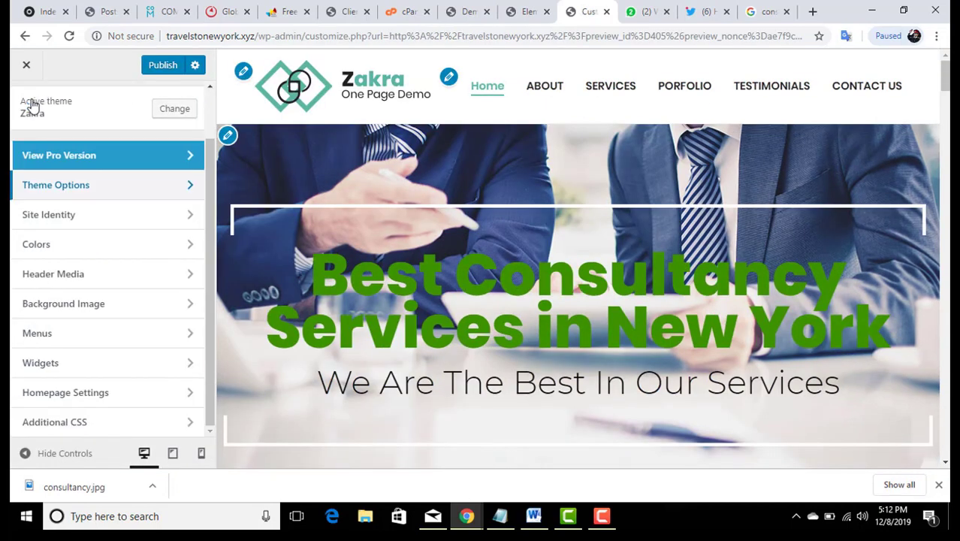
pyautogui.click(90, 222)
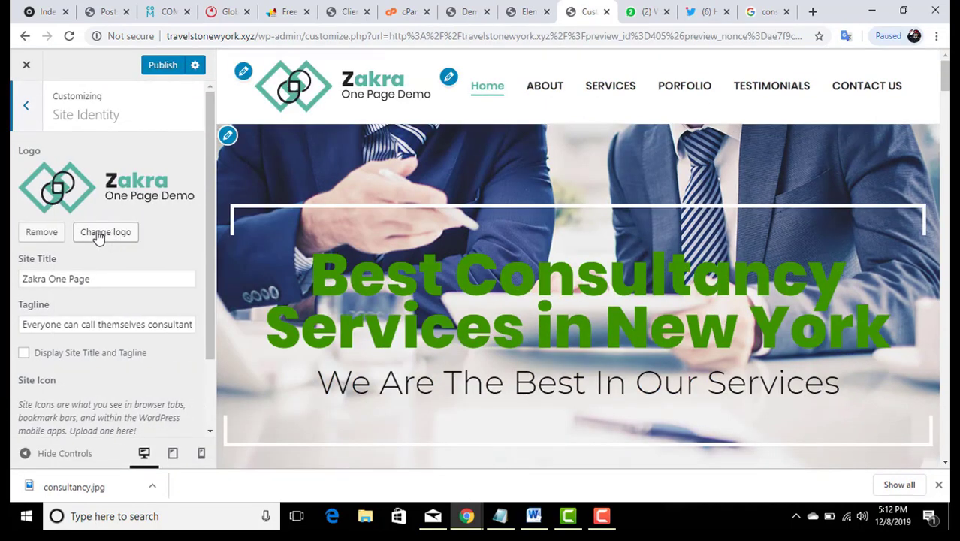
# - Upload 79451_1543525934.png from the computer as the replacement site logo
pyautogui.click(104, 232)
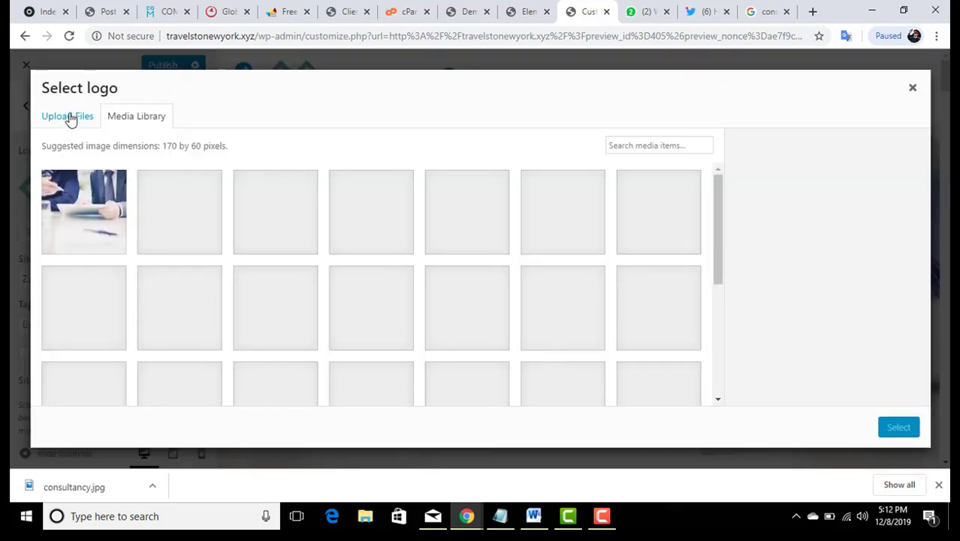
pyautogui.click(70, 119)
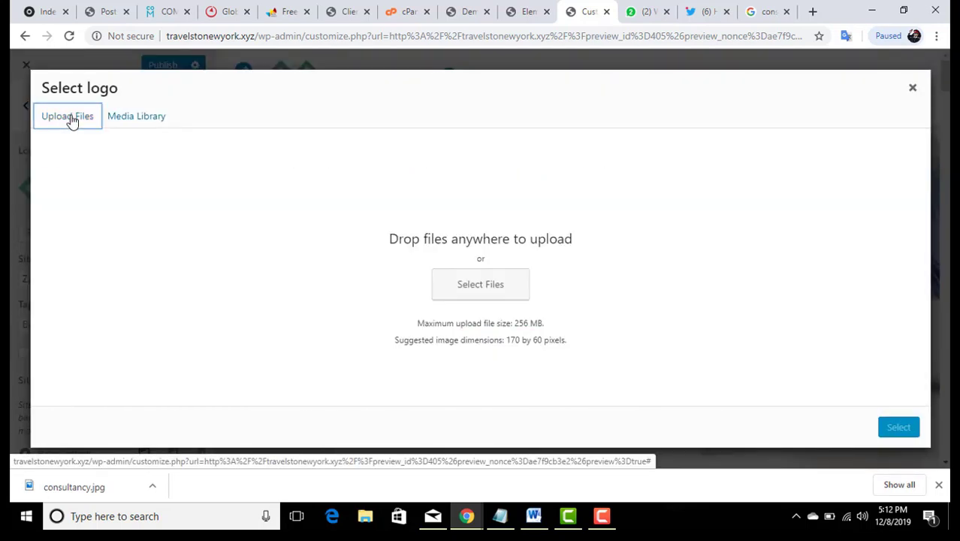
pyautogui.click(480, 284)
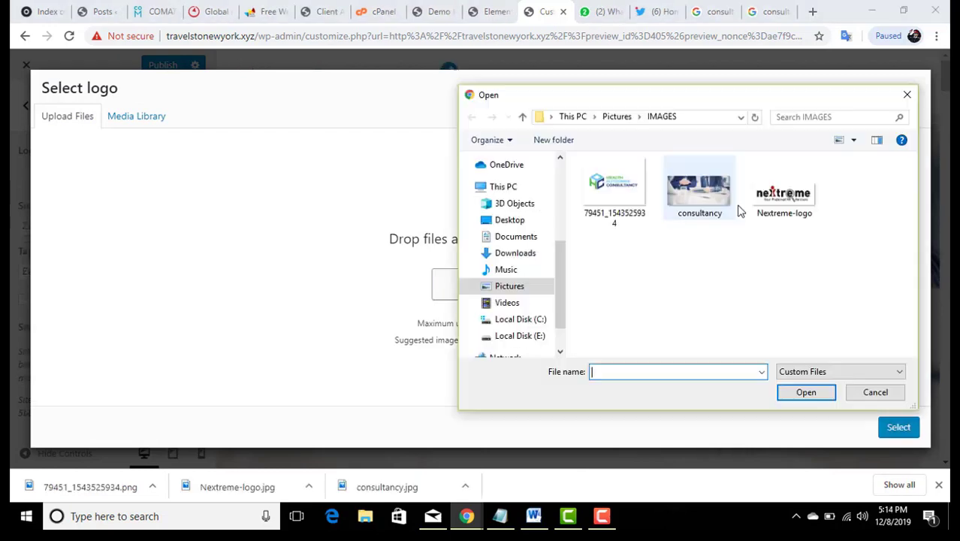
pyautogui.doubleClick(614, 196)
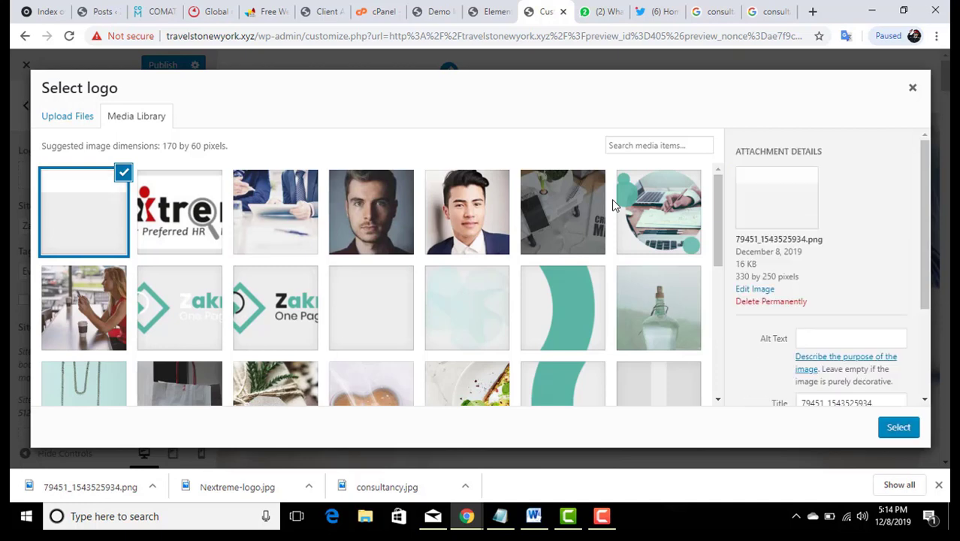
# - Use the uploaded image and crop away the empty margins on all four sides of the logo
pyautogui.click(897, 428)
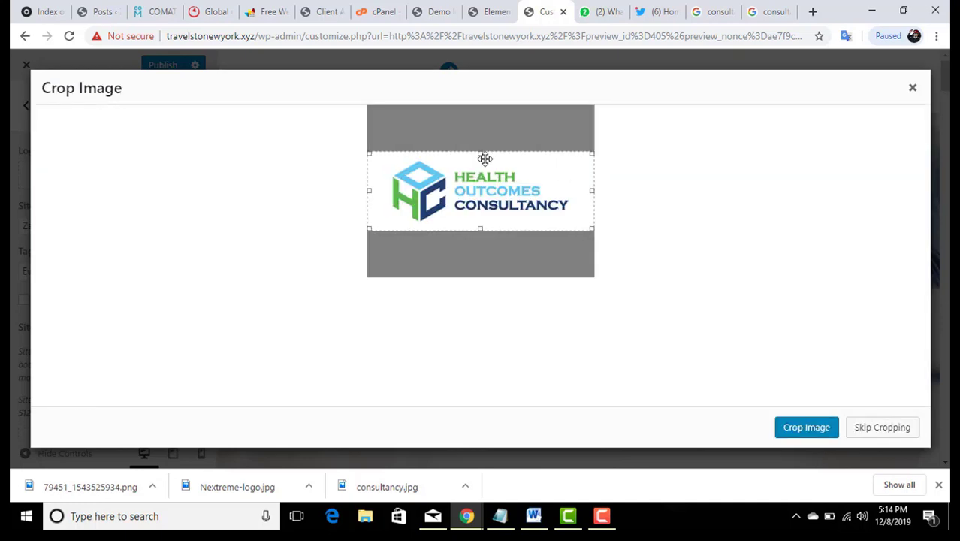
pyautogui.moveTo(481, 154); pyautogui.dragTo(481, 159)
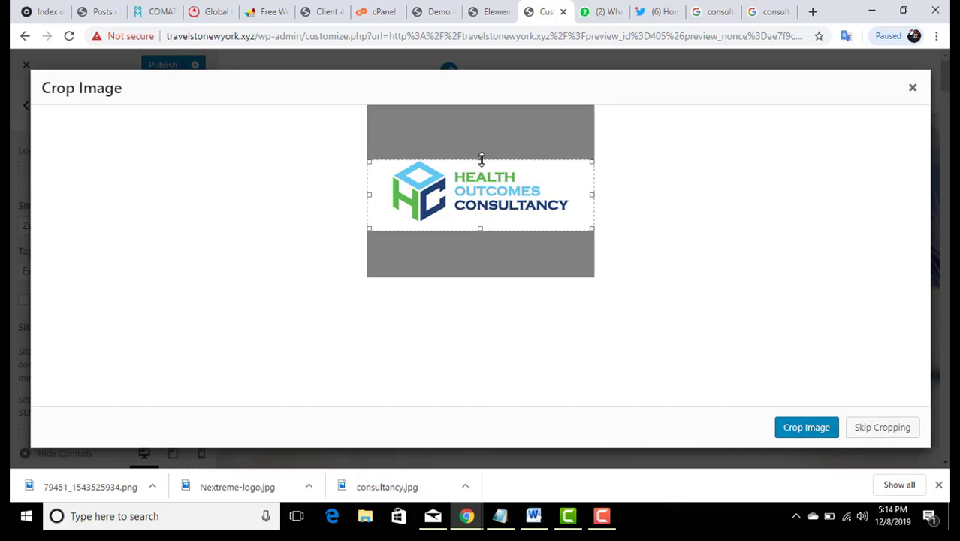
pyautogui.moveTo(480, 229); pyautogui.dragTo(480, 218)
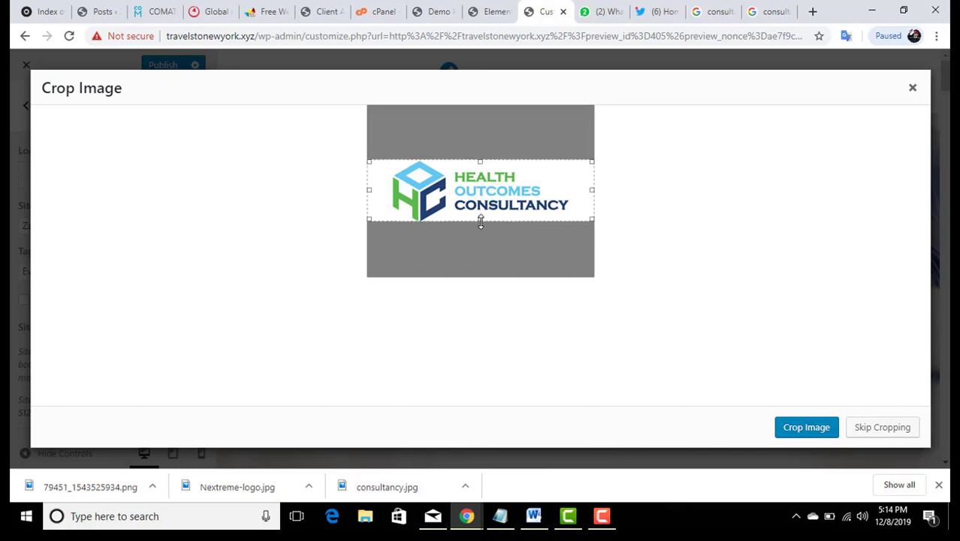
pyautogui.moveTo(369, 189); pyautogui.dragTo(390, 189)
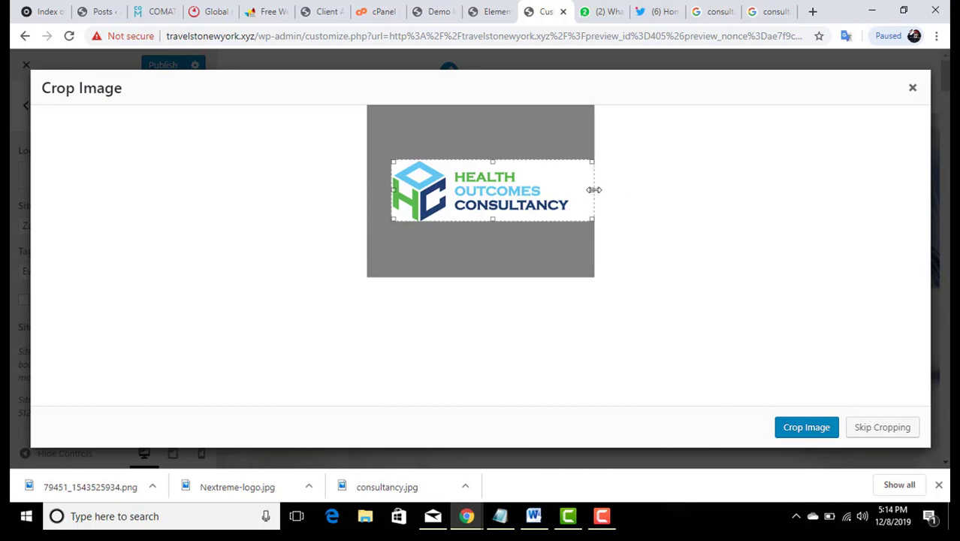
pyautogui.moveTo(593, 190); pyautogui.dragTo(571, 190)
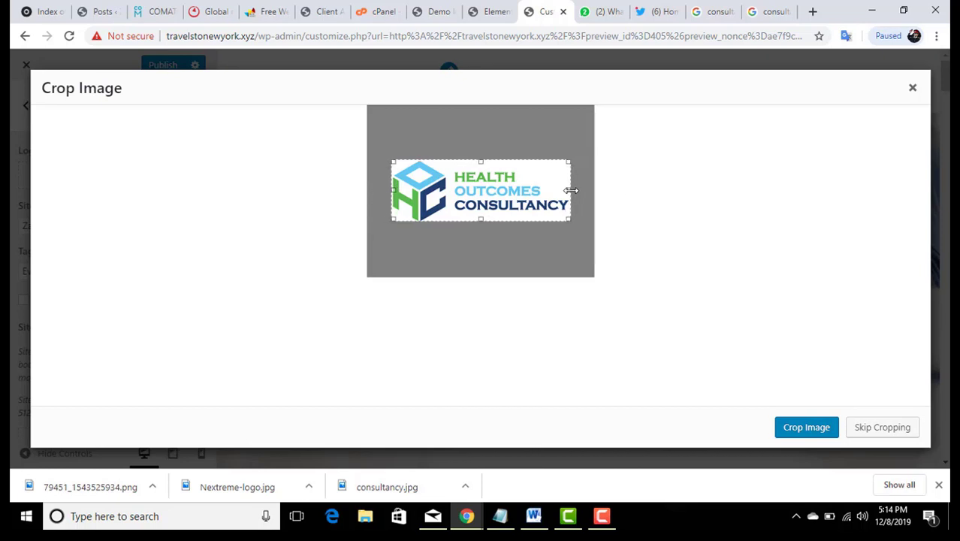
pyautogui.click(806, 428)
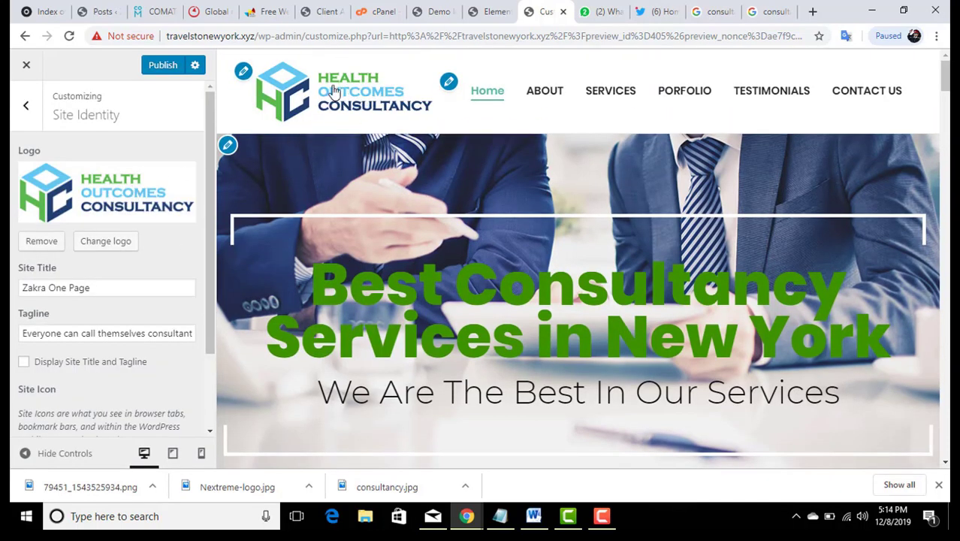
# - Publish the new logo, then replace the 'Zakra One Page' site title with 'Consultancy Services'
pyautogui.click(163, 68)
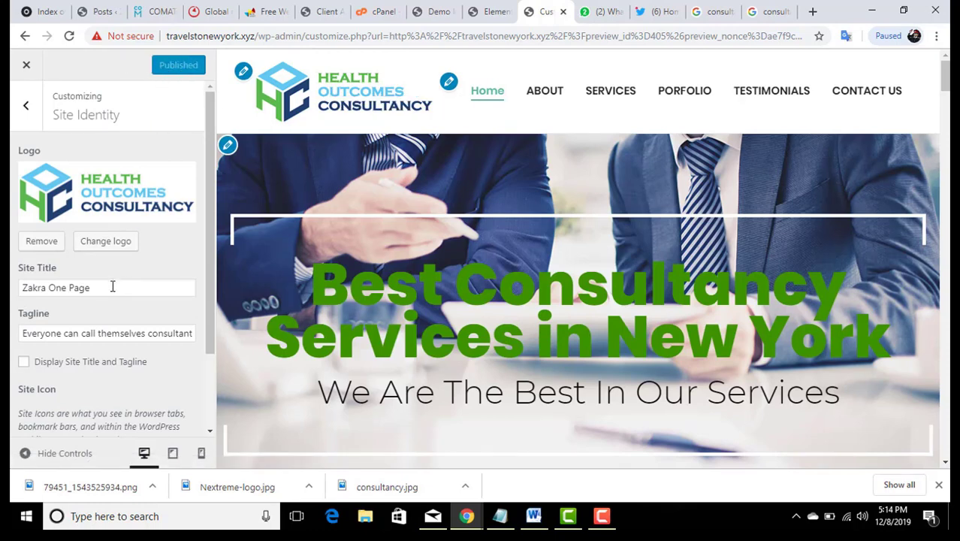
pyautogui.moveTo(113, 286); pyautogui.dragTo(15, 299)
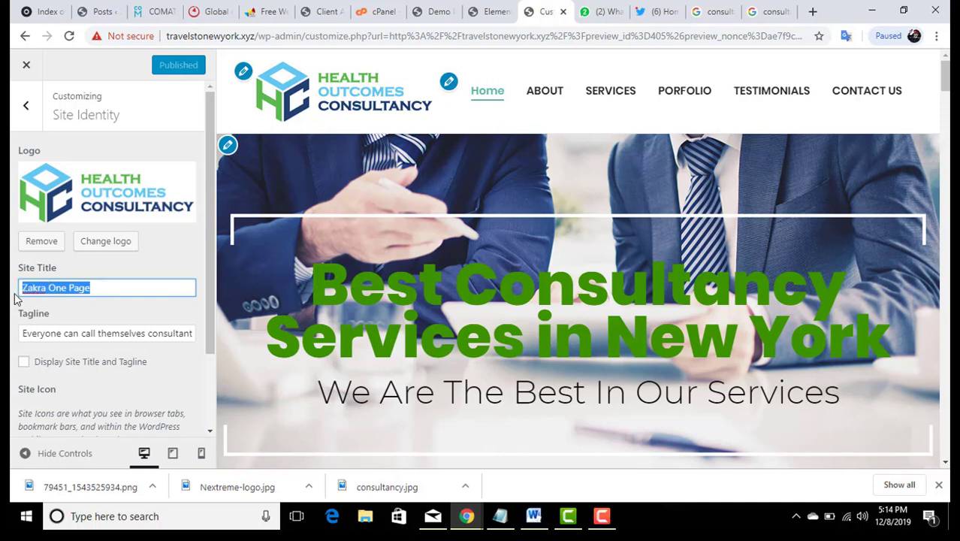
pyautogui.write('Consultancy Services')
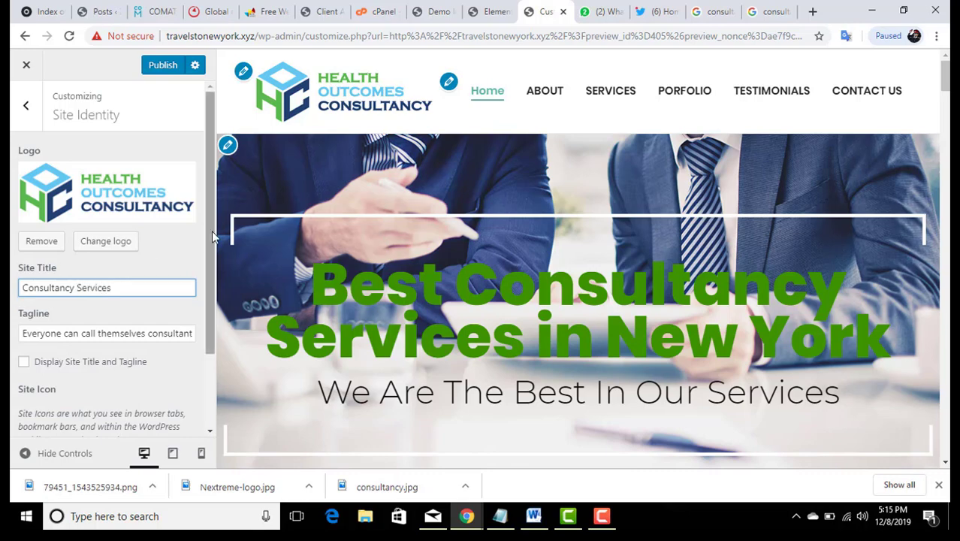
pyautogui.moveTo(211, 230)
pyautogui.mouseDown()
pyautogui.moveTo(214, 345)
pyautogui.moveTo(212, 217)
pyautogui.mouseUp()
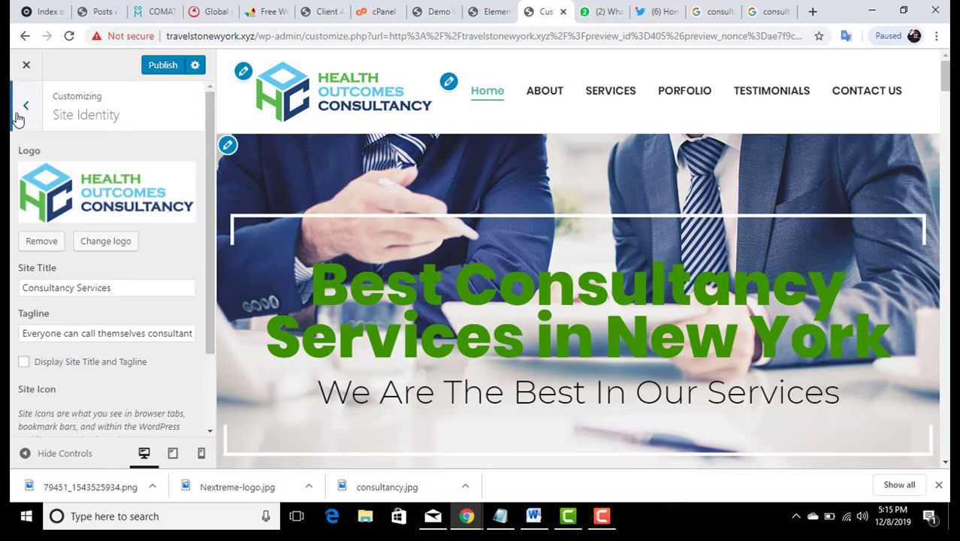
pyautogui.click(25, 106)
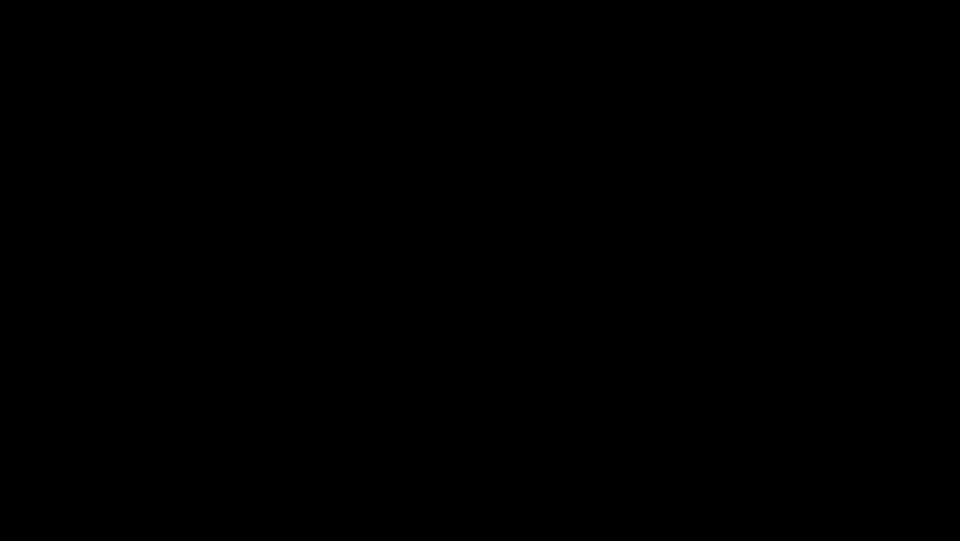